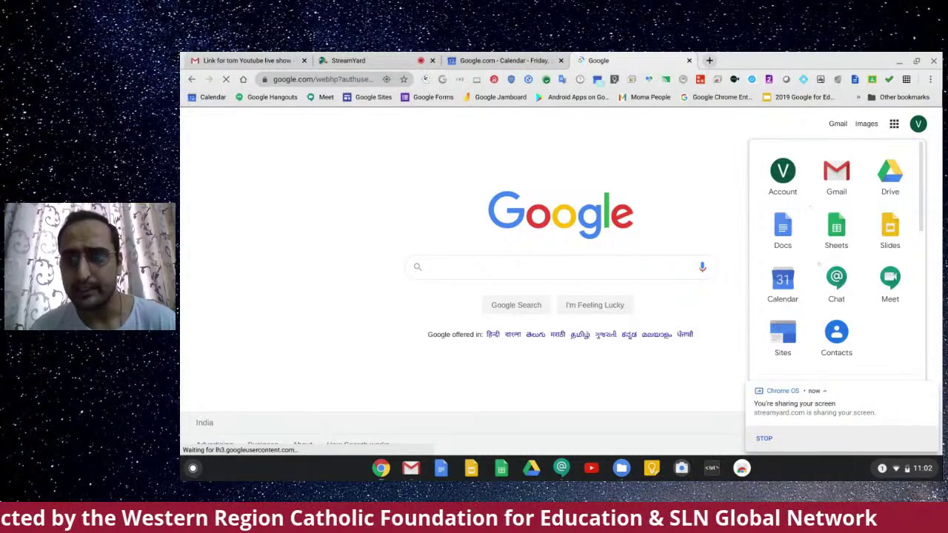
scroll(835, 259, "down", 1)
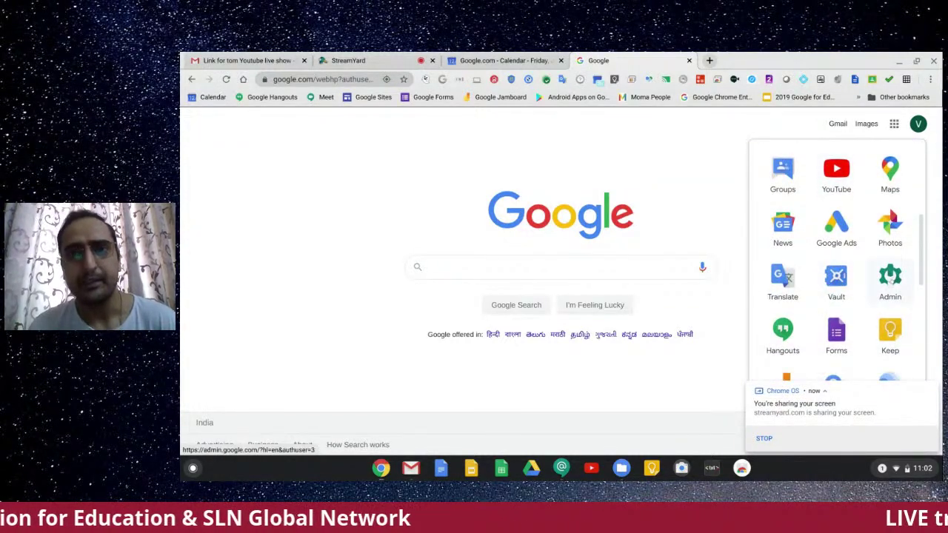
Step: Go to admin.google.com in a new tab and sign in with the school admin account
left_click(709, 61)
type("a")
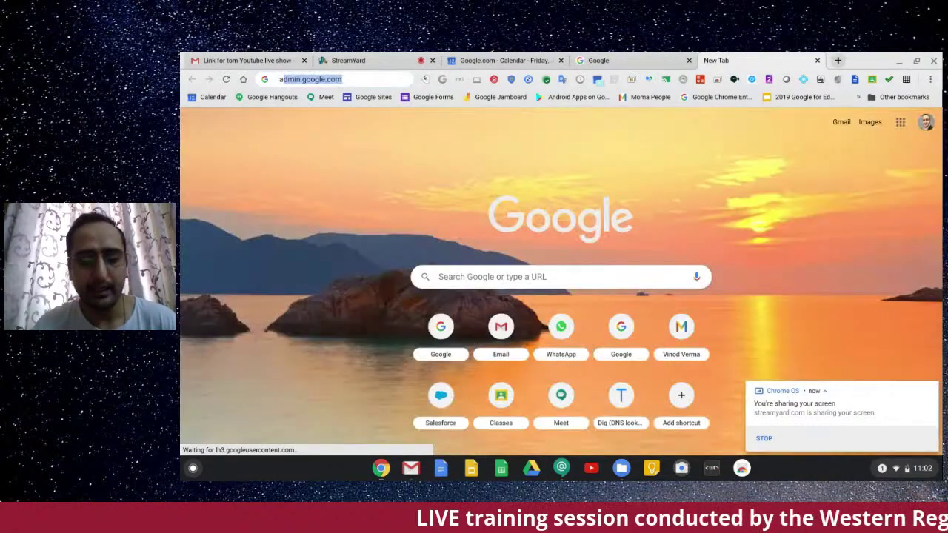
type("dmin")
key("Return")
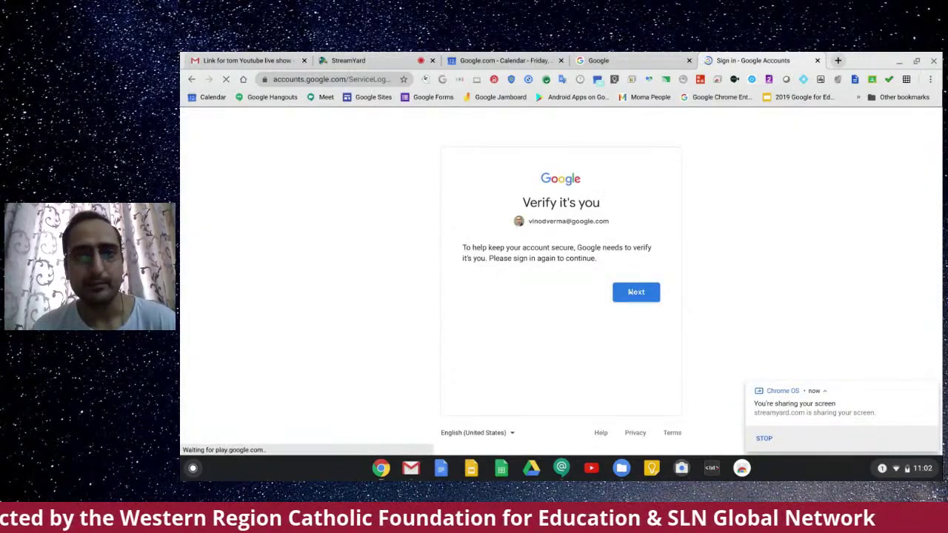
left_click(630, 292)
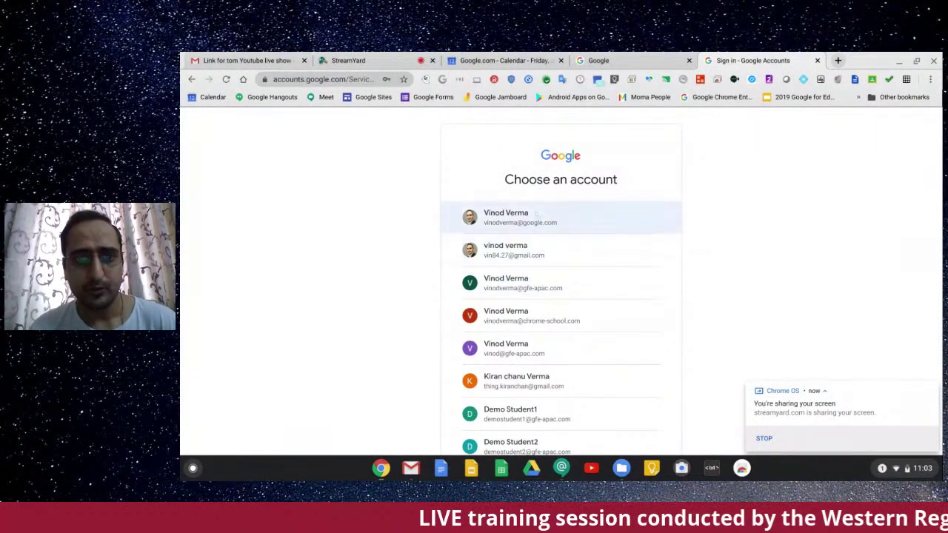
left_click(528, 288)
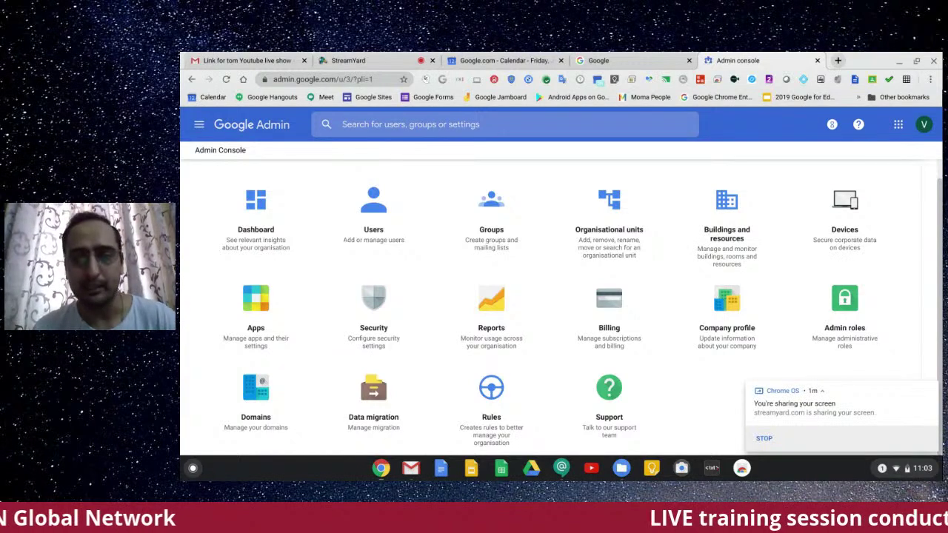
Step: Open the Company profile page and expand its Profile settings
left_click(754, 317)
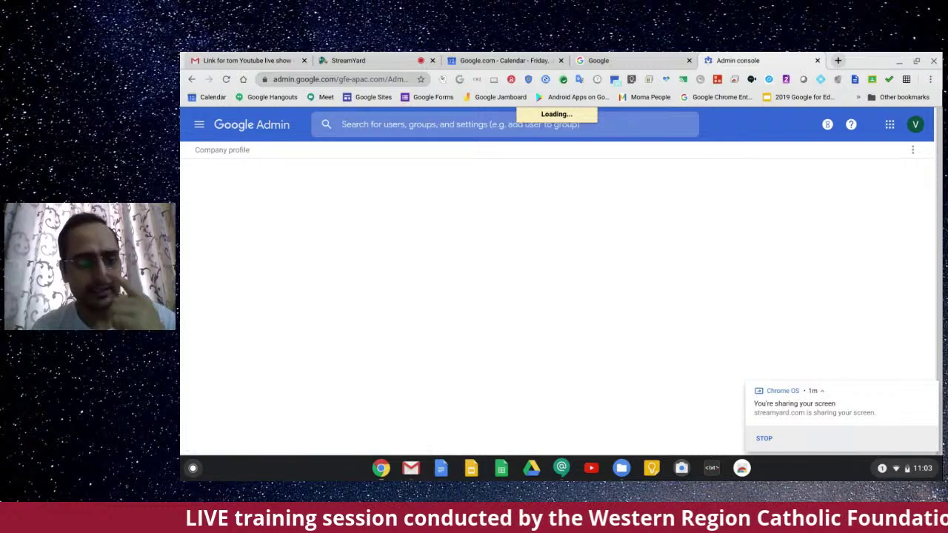
scroll(552, 307, "down", 3)
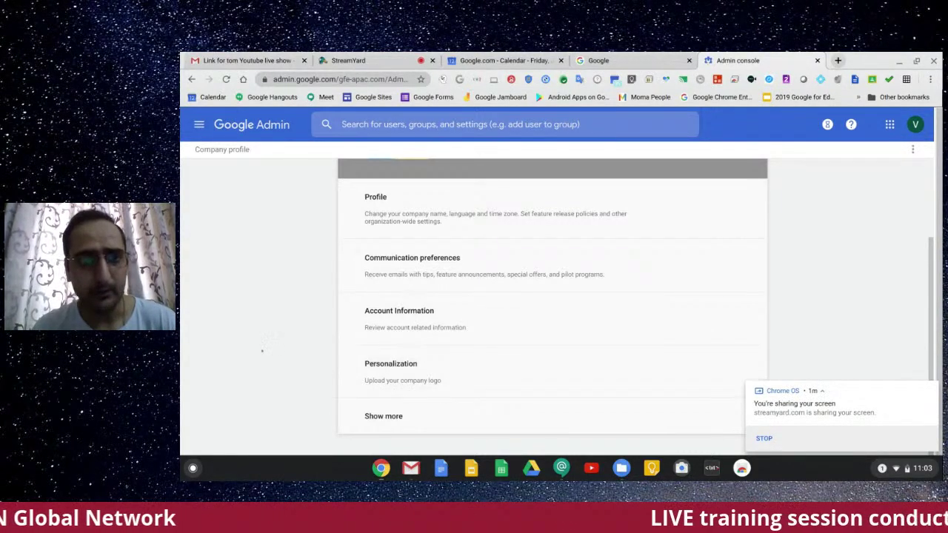
scroll(432, 272, "up", 2)
left_click(419, 271)
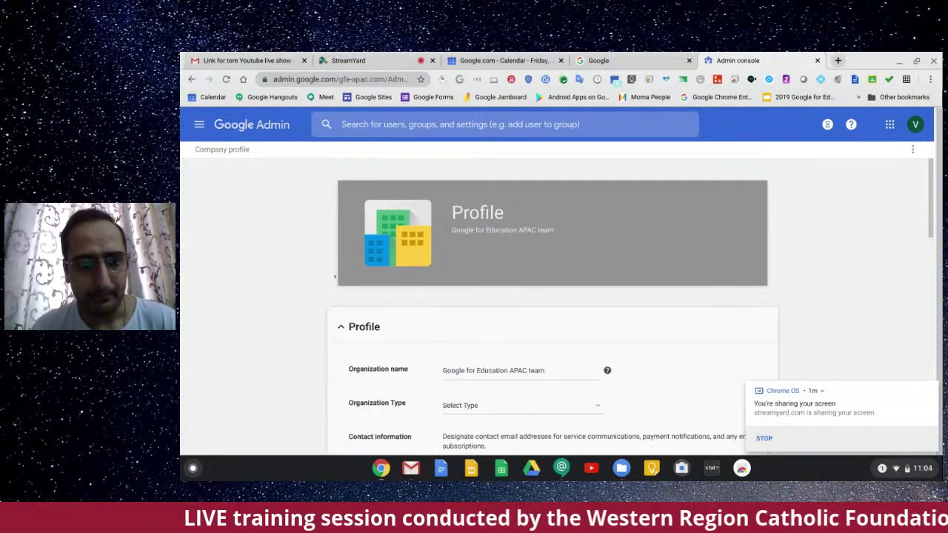
scroll(334, 277, "down", 3)
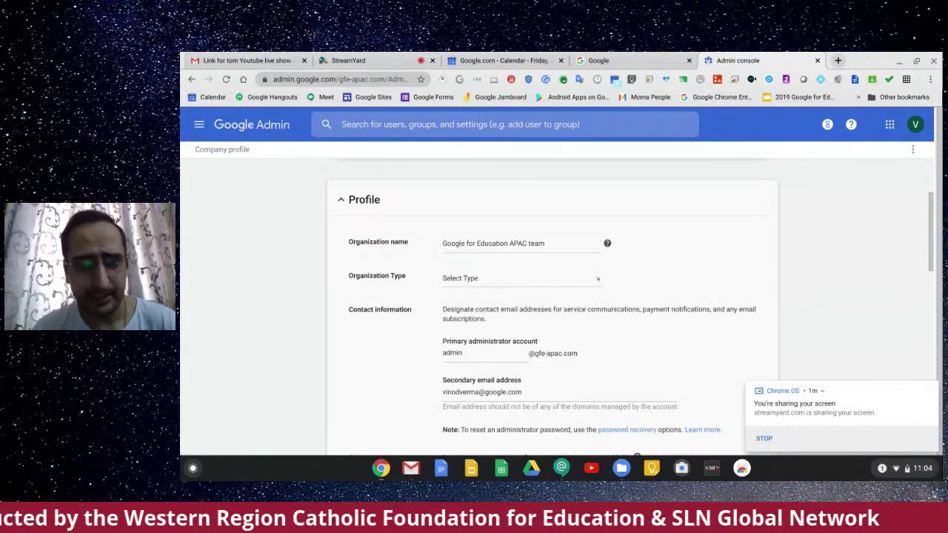
Step: Review the Organization Type choices, leave it unset, and browse the remaining profile settings
left_click(518, 278)
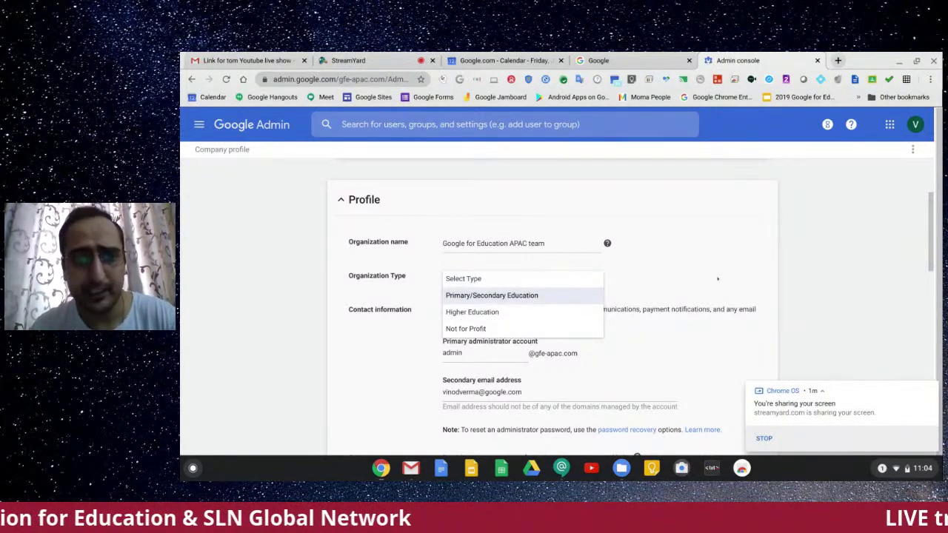
scroll(766, 281, "down", 2)
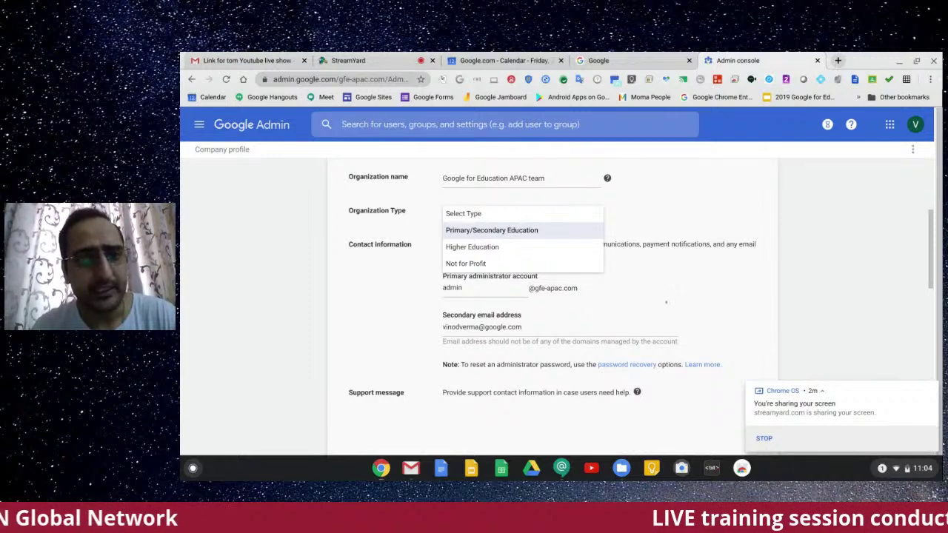
left_click(666, 302)
scroll(665, 302, "down", 1)
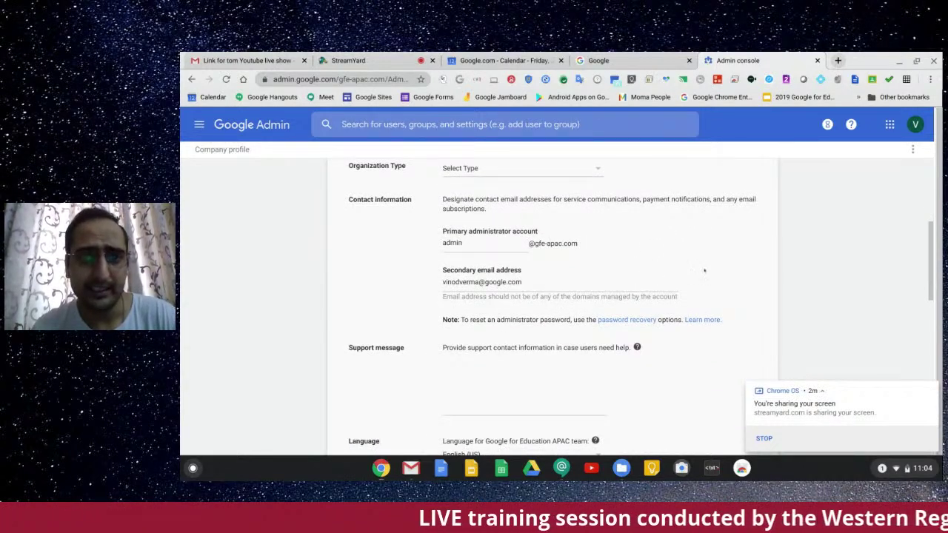
scroll(732, 282, "down", 3)
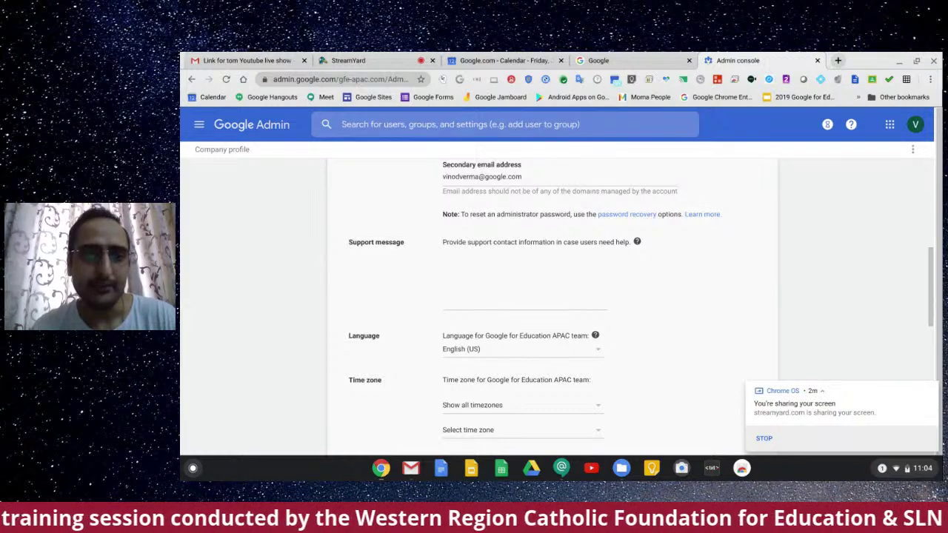
scroll(759, 259, "down", 5)
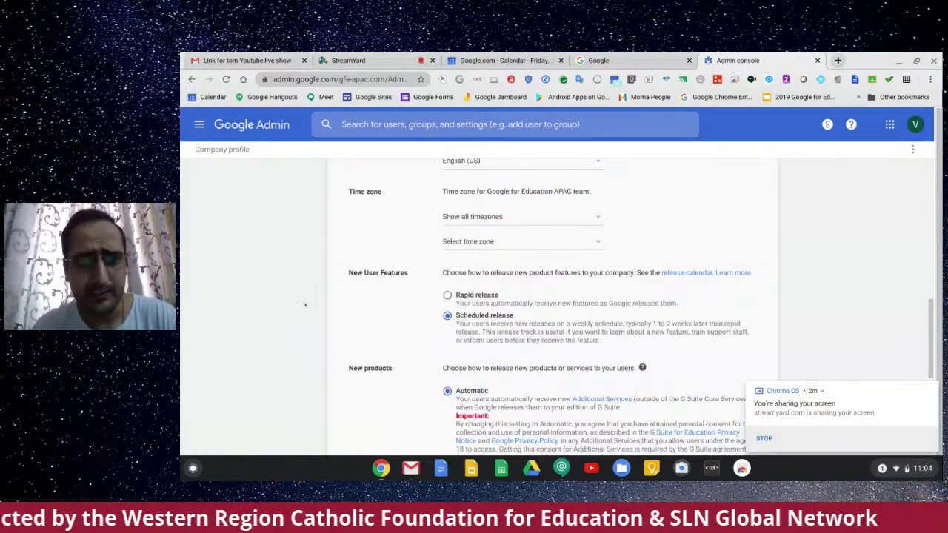
scroll(304, 305, "down", 1)
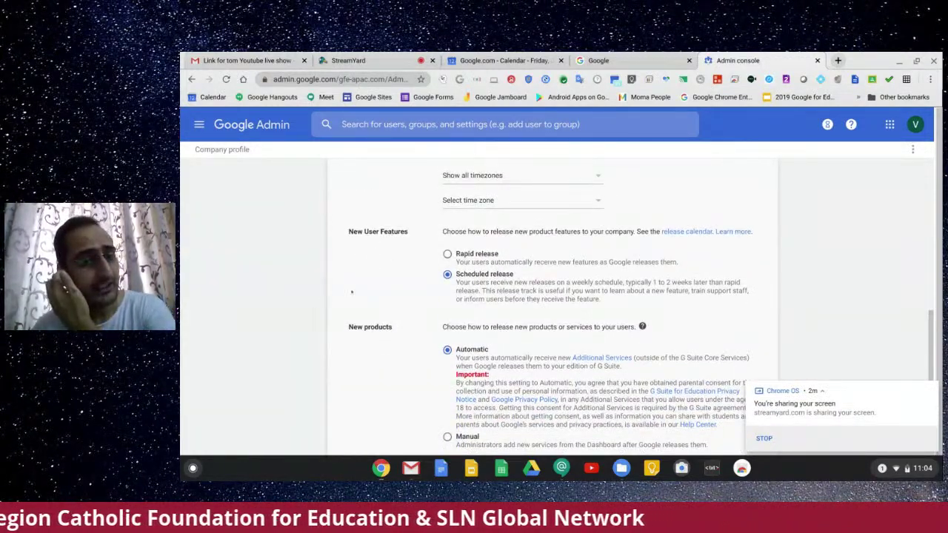
scroll(352, 292, "down", 3)
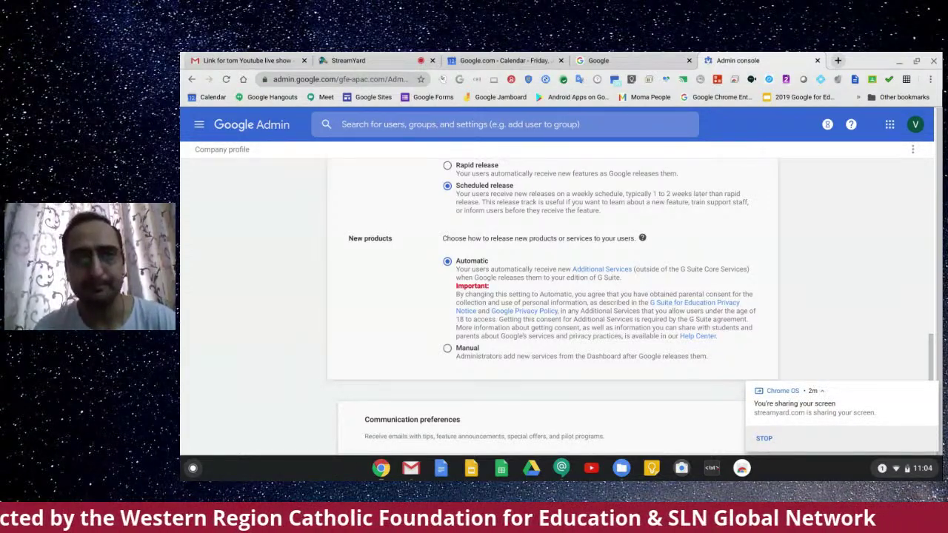
scroll(552, 296, "up", 2)
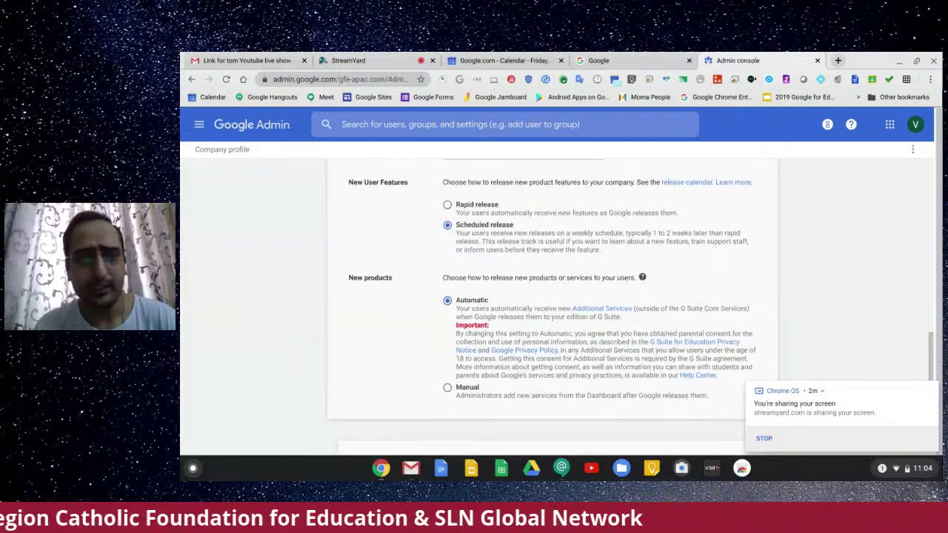
scroll(552, 304, "up", 5)
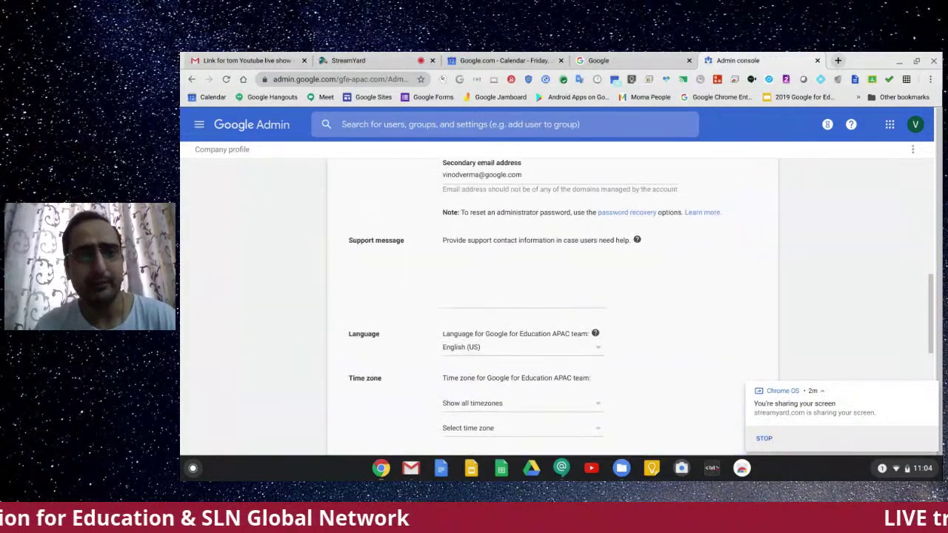
scroll(553, 304, "up", 5)
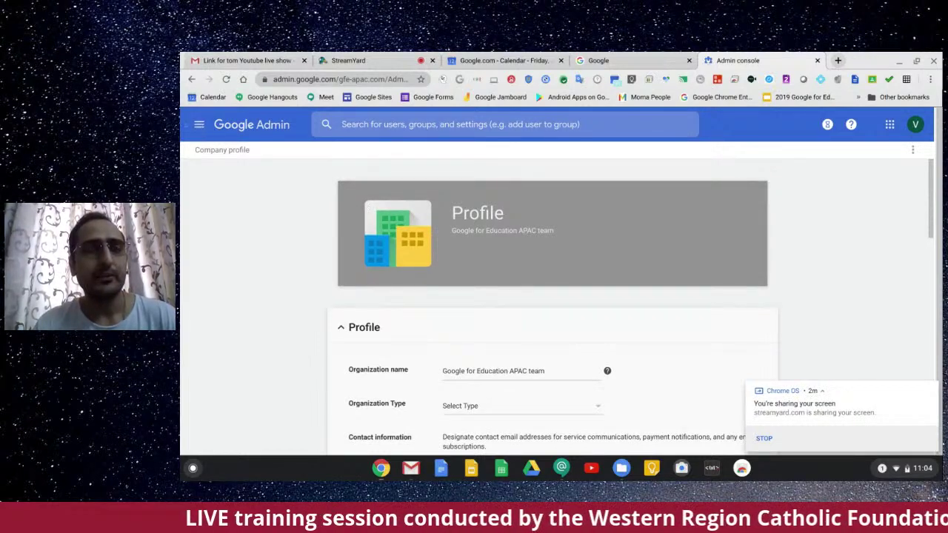
left_click(201, 125)
Step: Return to the Admin home, open Organisational units, and start creating a new unit
left_click(234, 168)
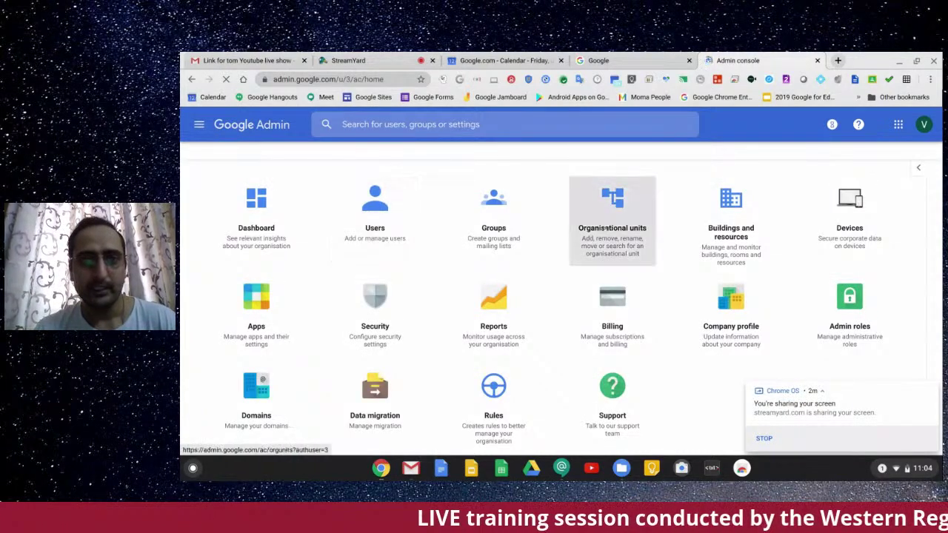
left_click(605, 229)
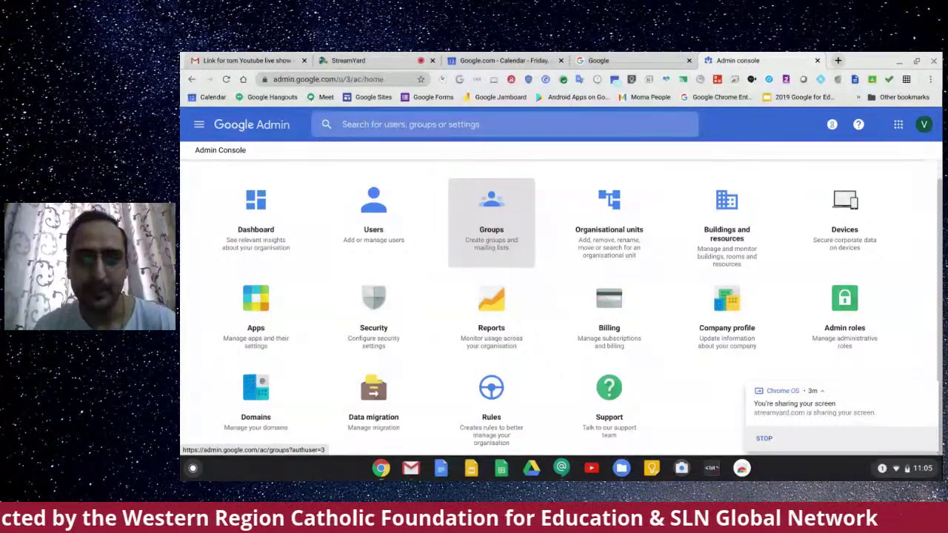
left_click(642, 224)
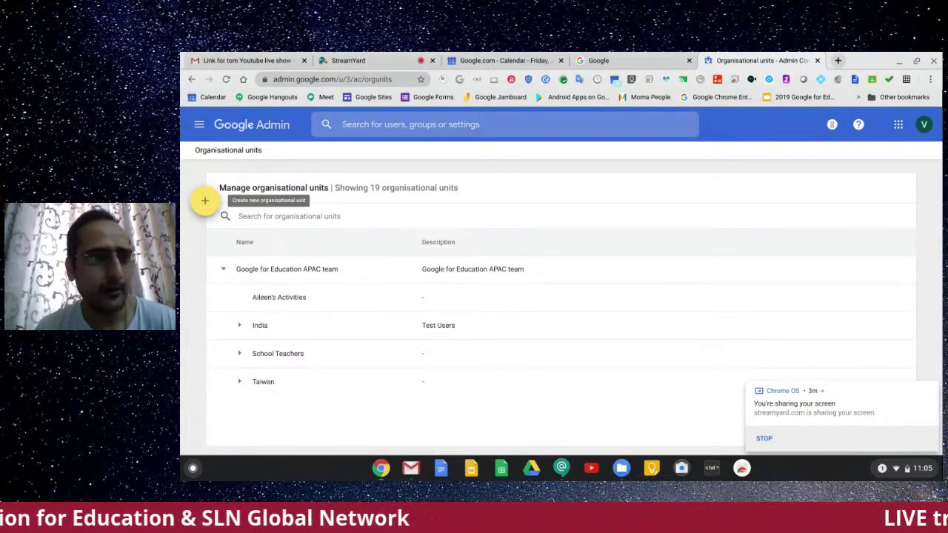
left_click(205, 200)
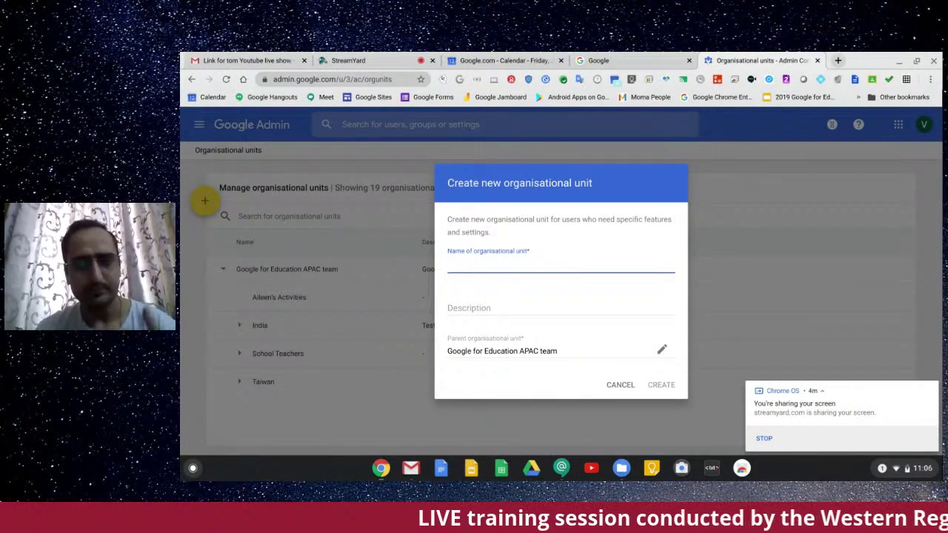
Step: Enter 'Student' as the unit name, close the dialog uncreated, and expand School Teachers
type("S")
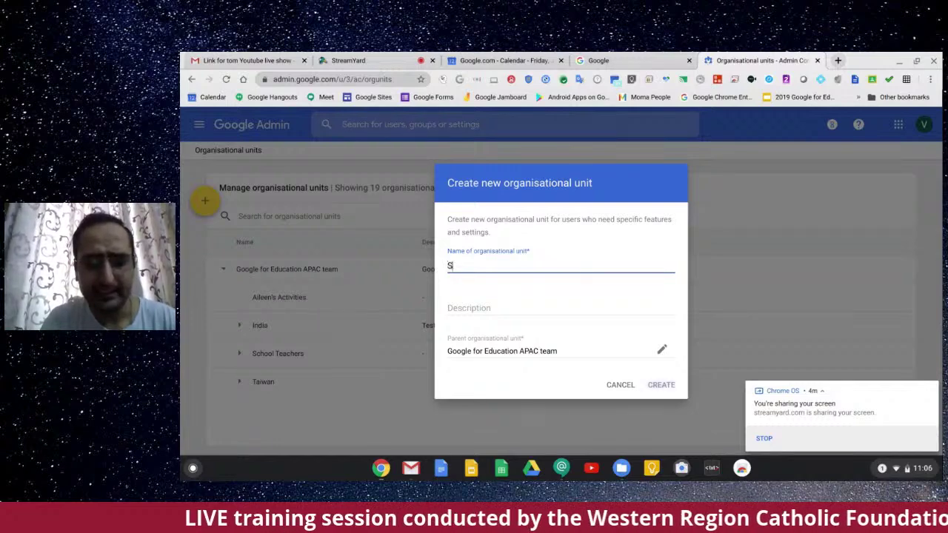
type("tudent")
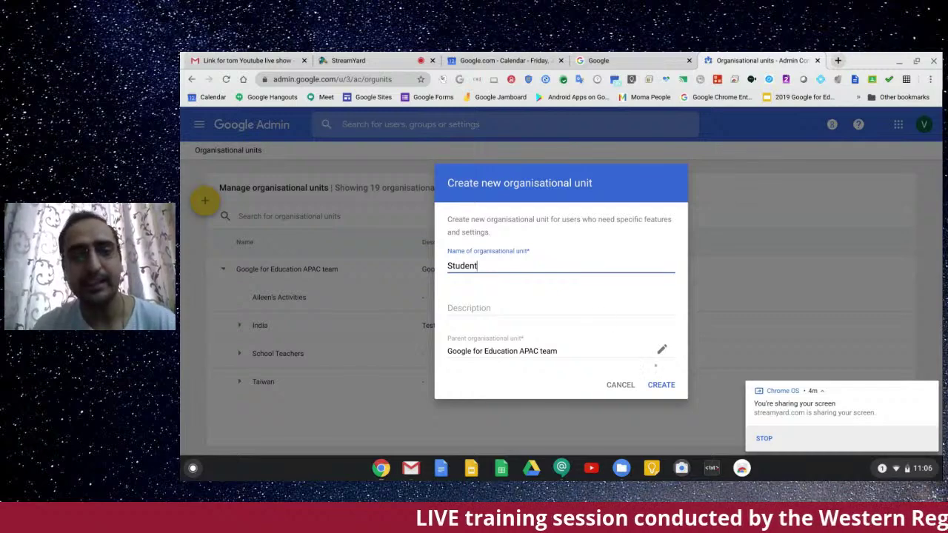
left_click(618, 385)
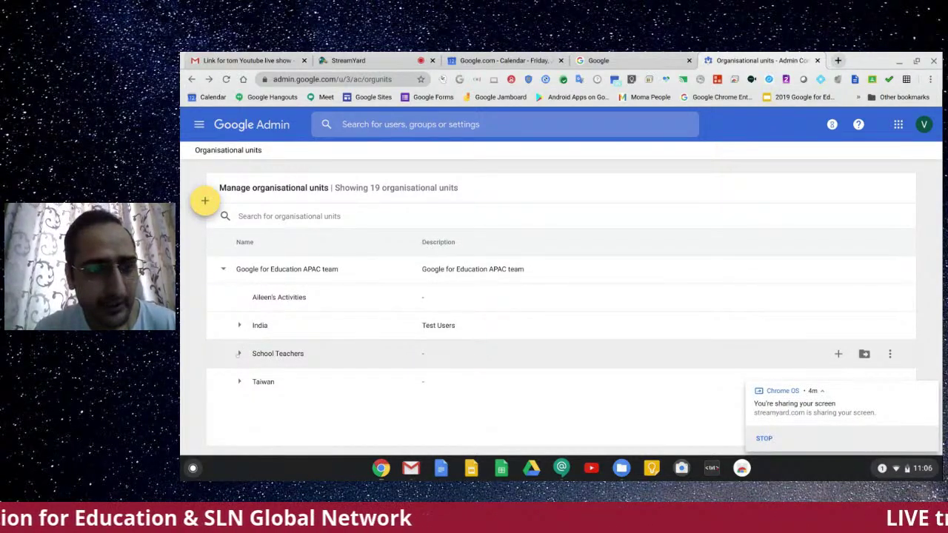
left_click(238, 354)
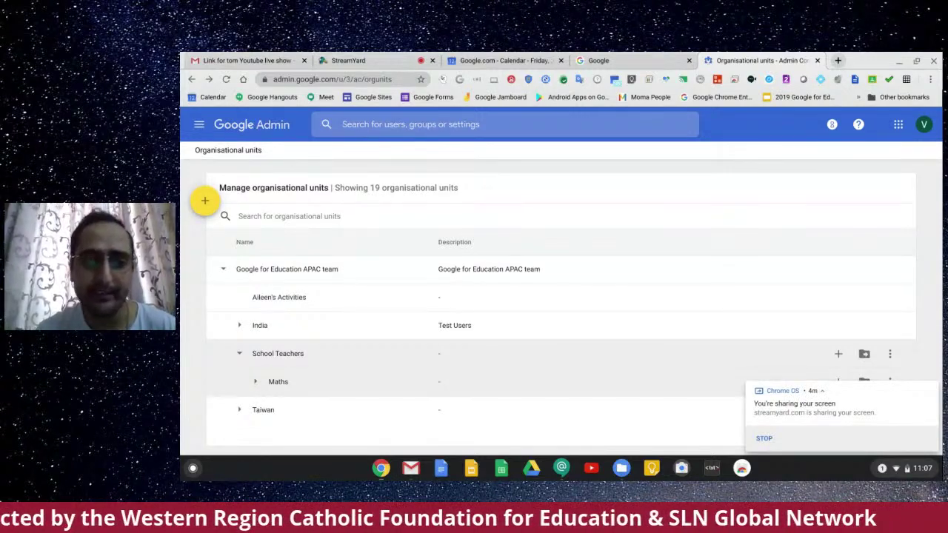
Step: Expand Maths to reveal the Students unit, then go back to the Company profile page
left_click(254, 381)
scroll(255, 381, "down", 1)
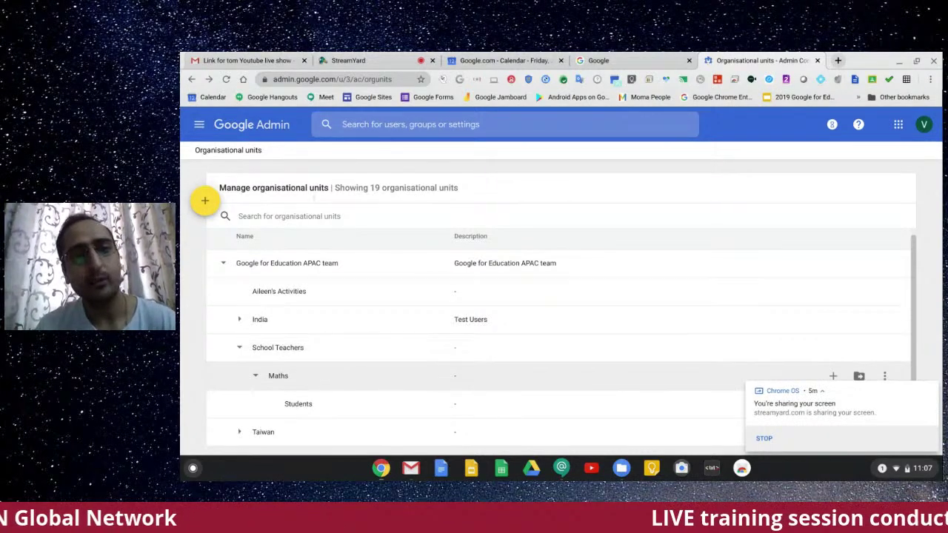
left_click(191, 80)
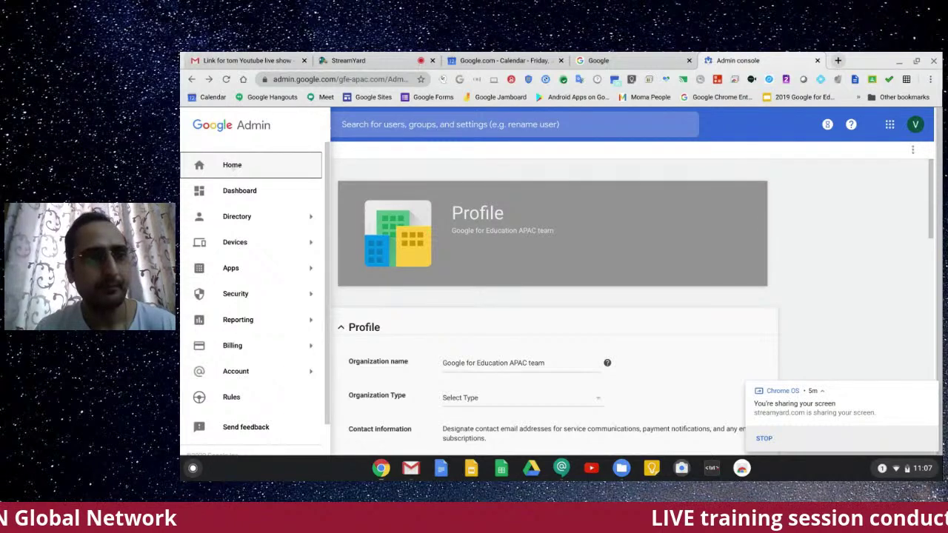
Step: Return to the Admin home and open Groups, showing the Classroom Teachers group
left_click(231, 165)
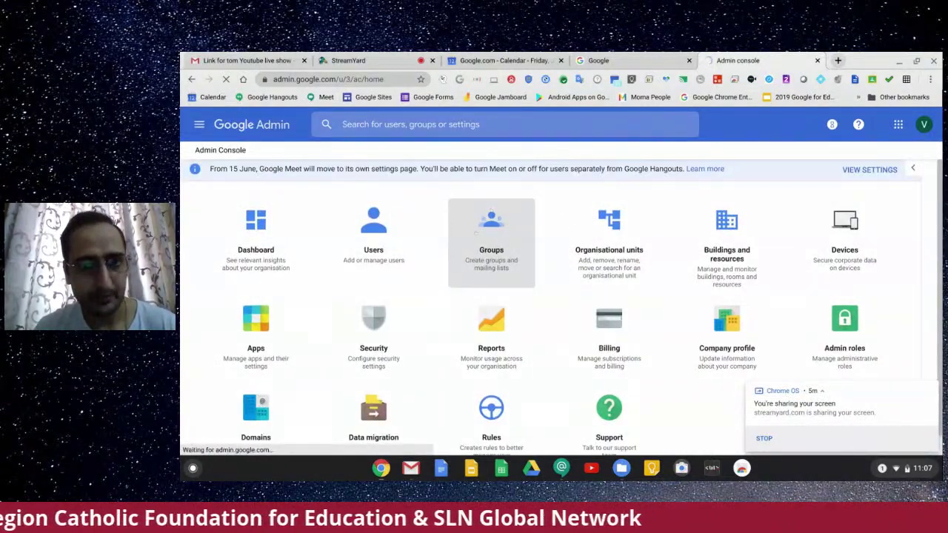
left_click(487, 234)
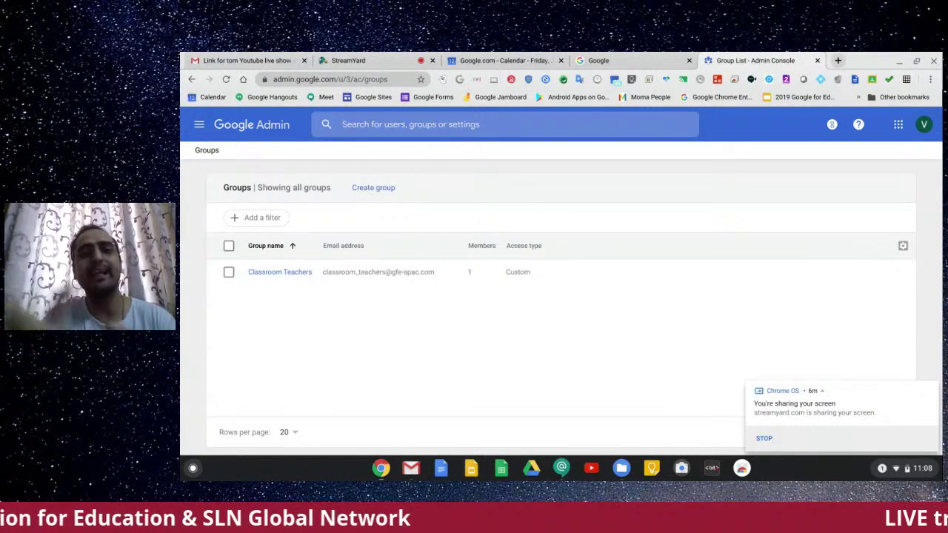
Step: View the Classroom Teachers row's actions, then open the Admin navigation menu
mouse_move(319, 275)
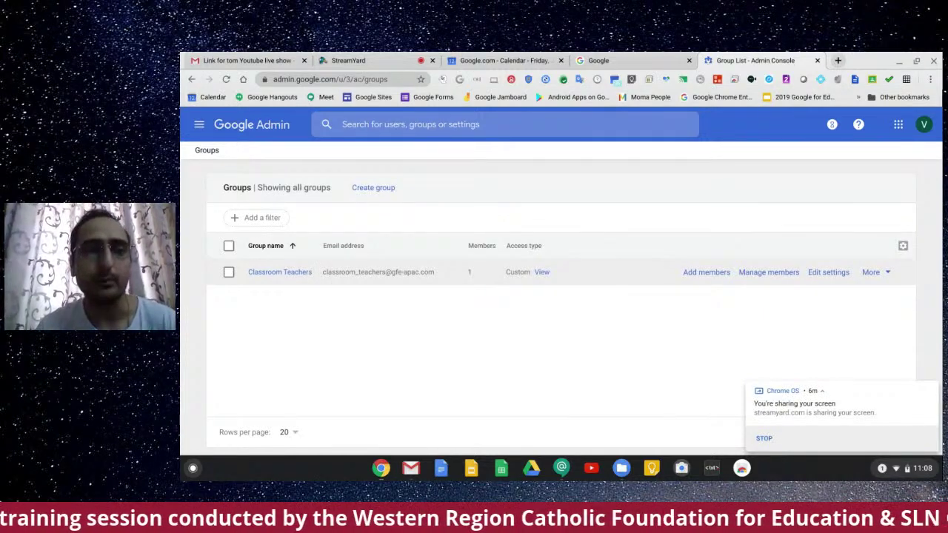
left_click(198, 124)
Step: Go to Users, open Bulk upload users, and download the blank CSV template
left_click(239, 165)
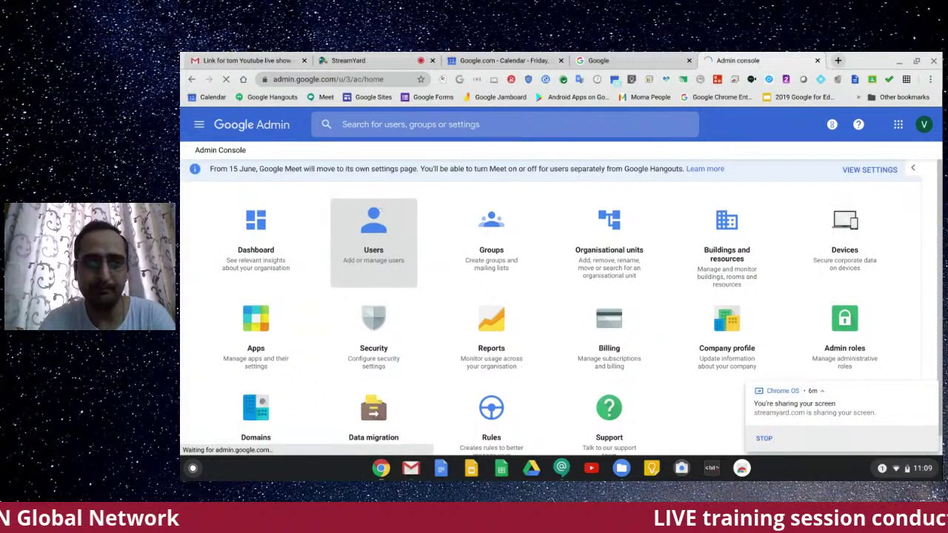
left_click(373, 237)
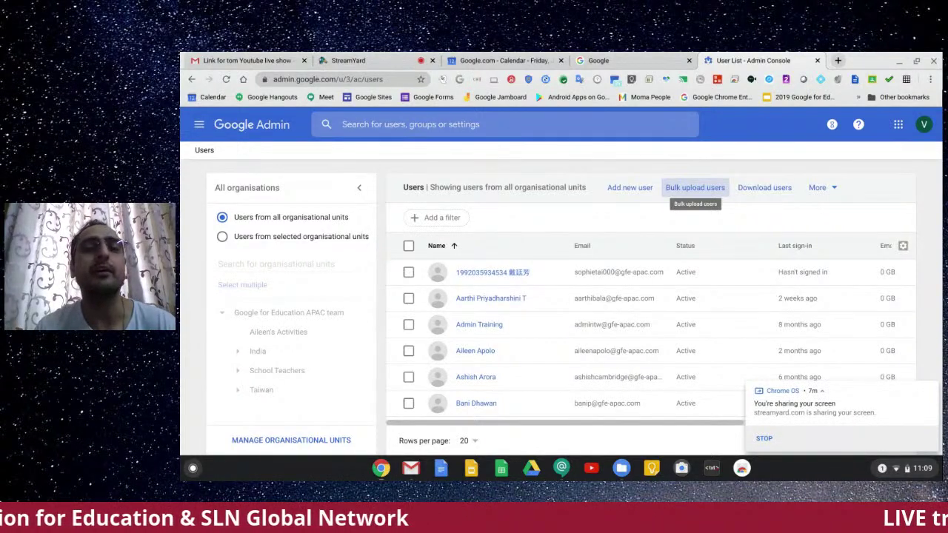
left_click(694, 187)
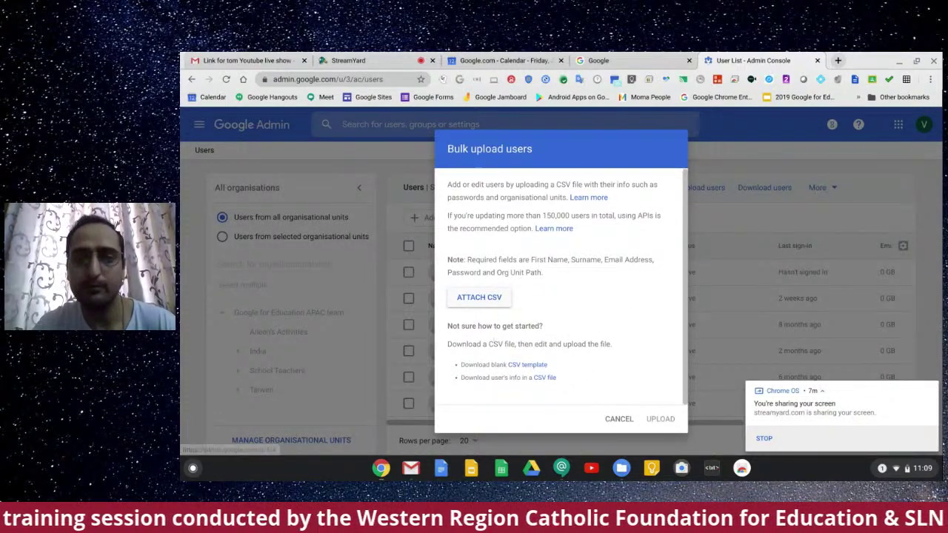
left_click(527, 365)
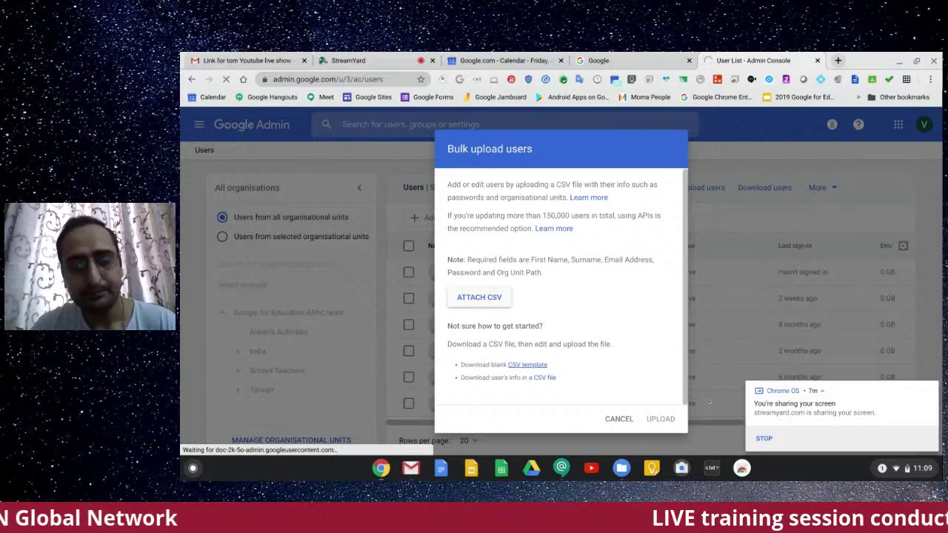
Step: Locate the downloaded template in its folder and open users (1).csv
left_click(779, 439)
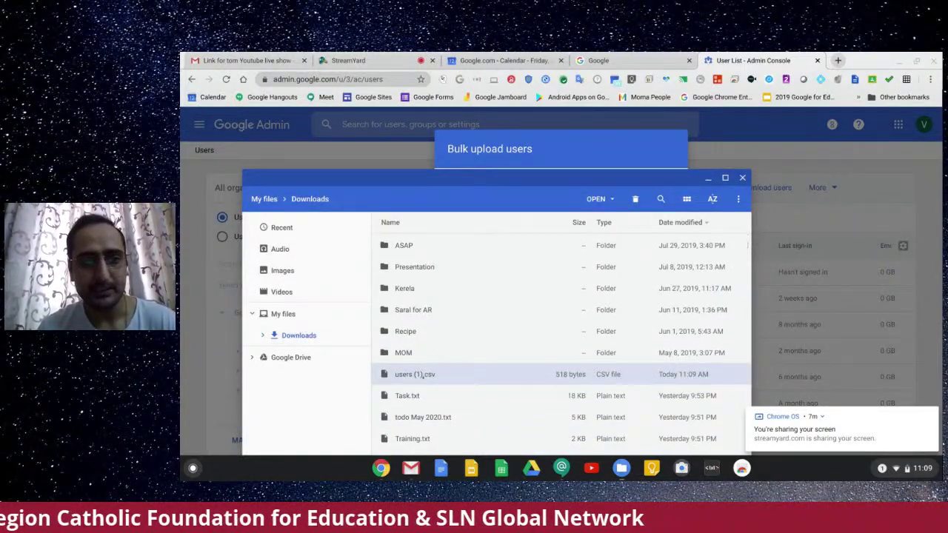
double_click(421, 376)
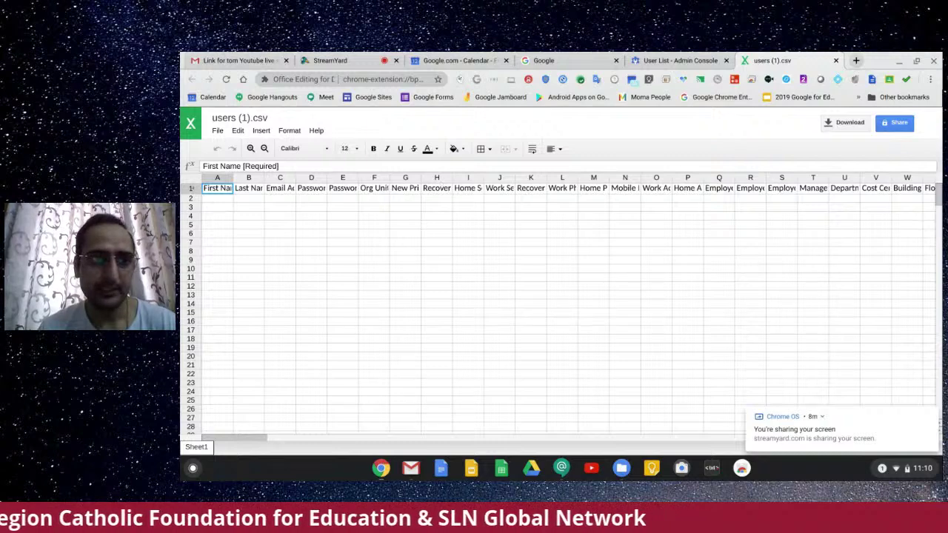
left_click(248, 188)
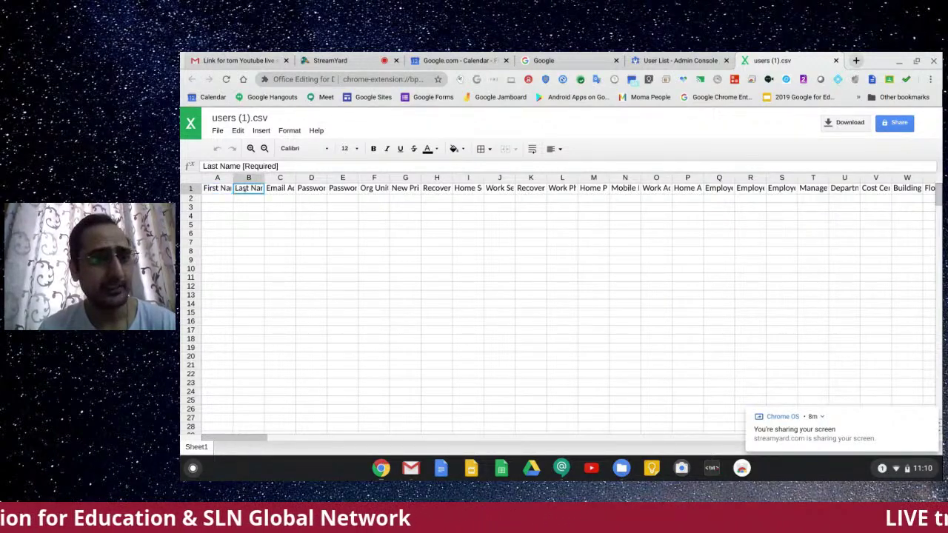
left_click(285, 188)
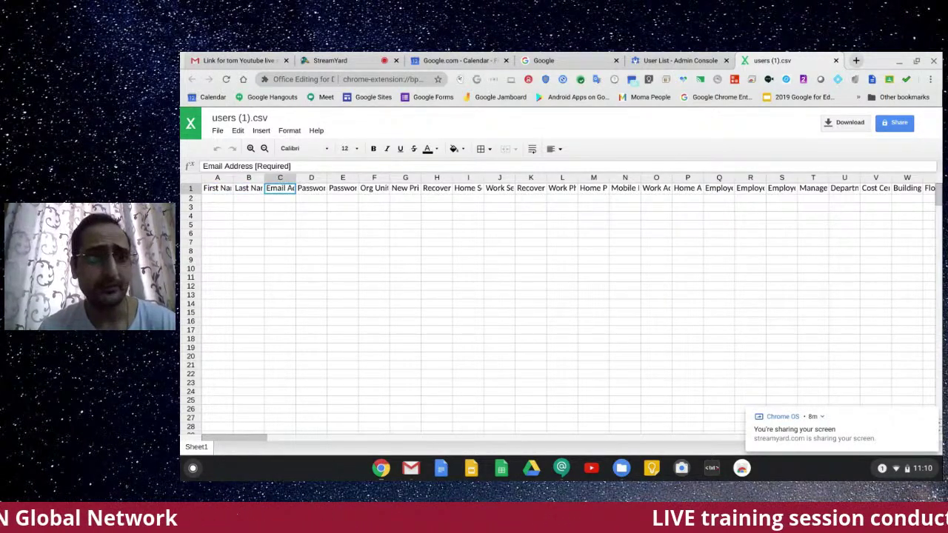
left_click(310, 188)
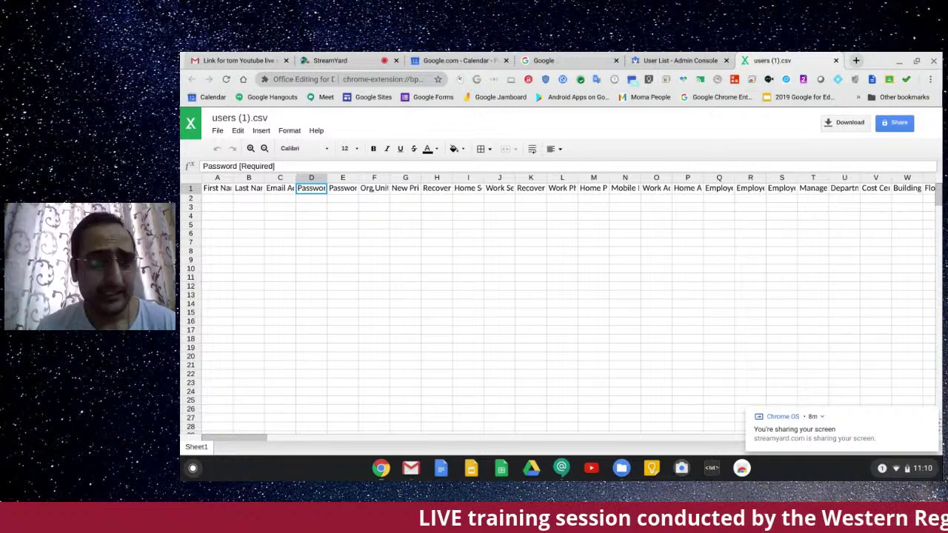
left_click(373, 188)
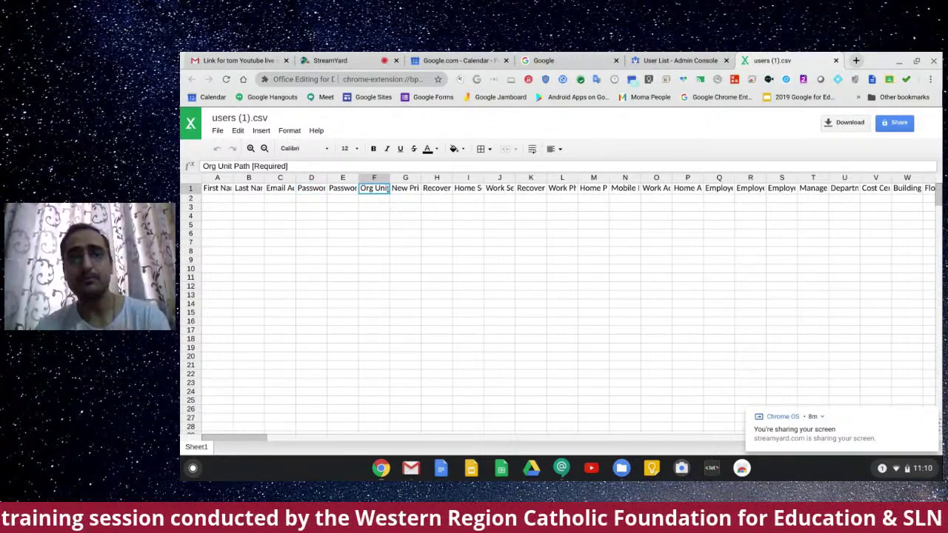
left_click(437, 188)
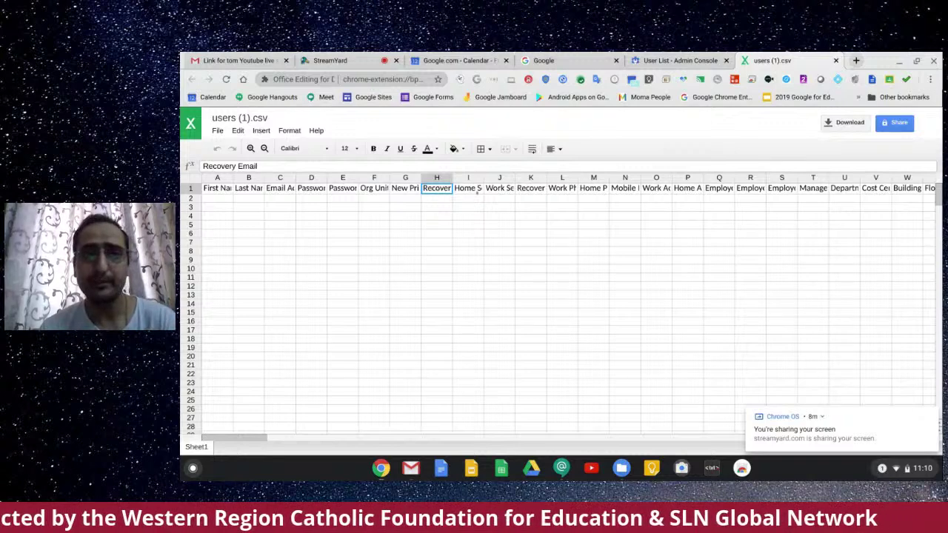
left_click(478, 189)
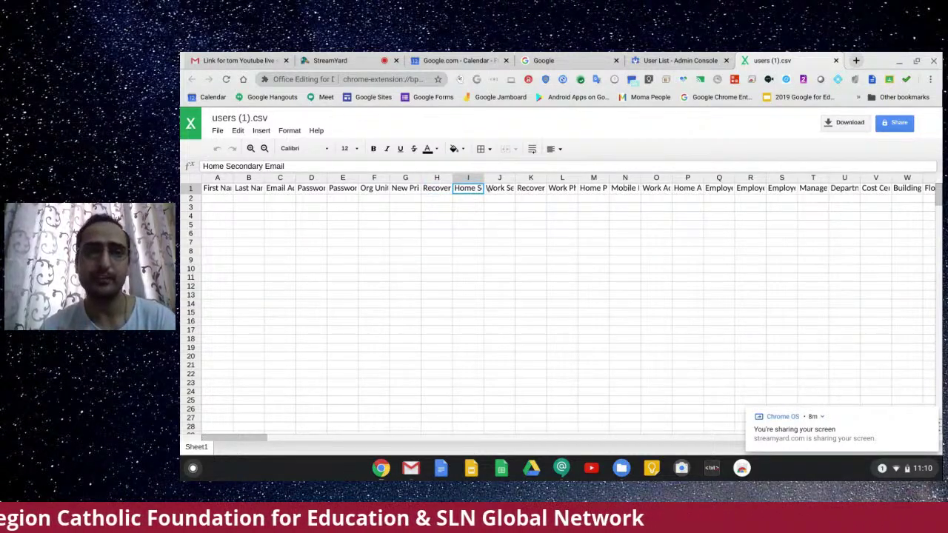
left_click(499, 188)
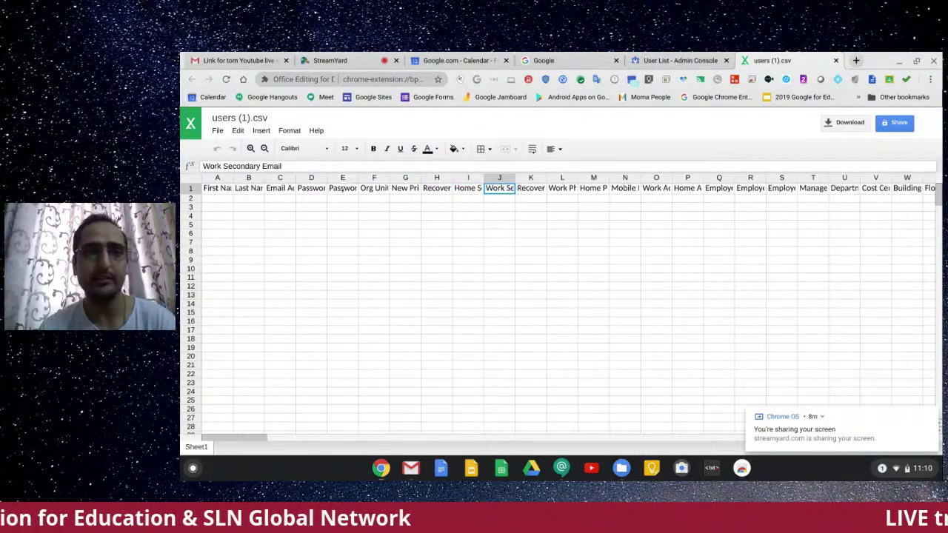
left_click(342, 188)
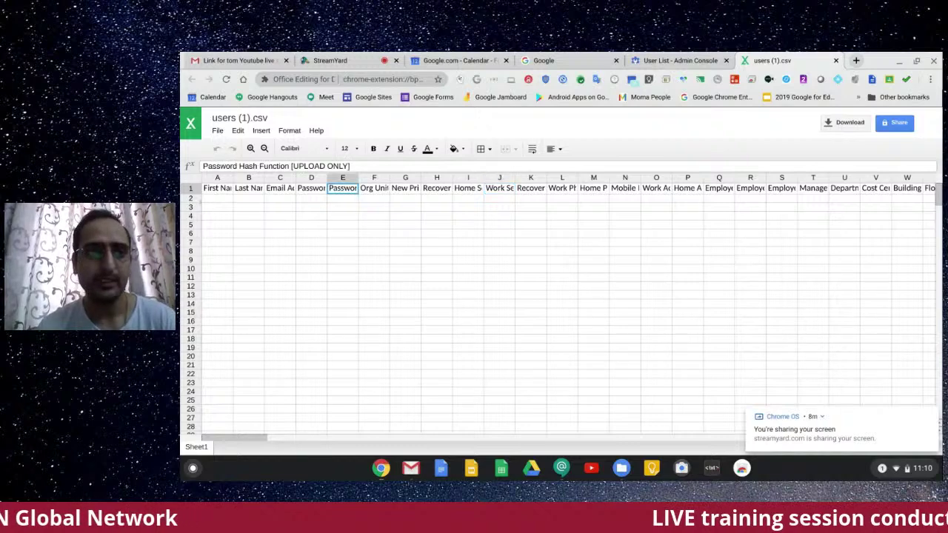
left_click(210, 200)
Step: Enter the sample user's first name in A2 and save the converted file as users (1)-1.xlsx
key("Tab")
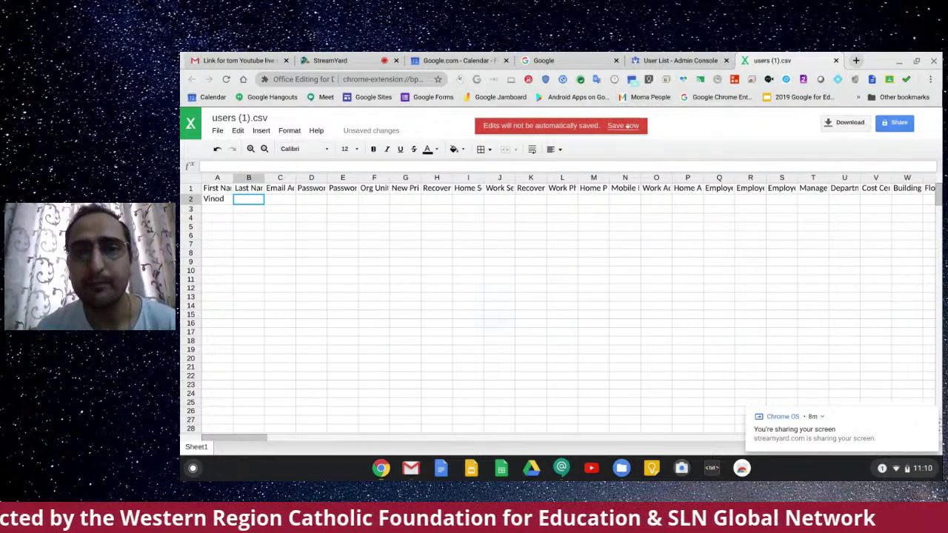
left_click(626, 125)
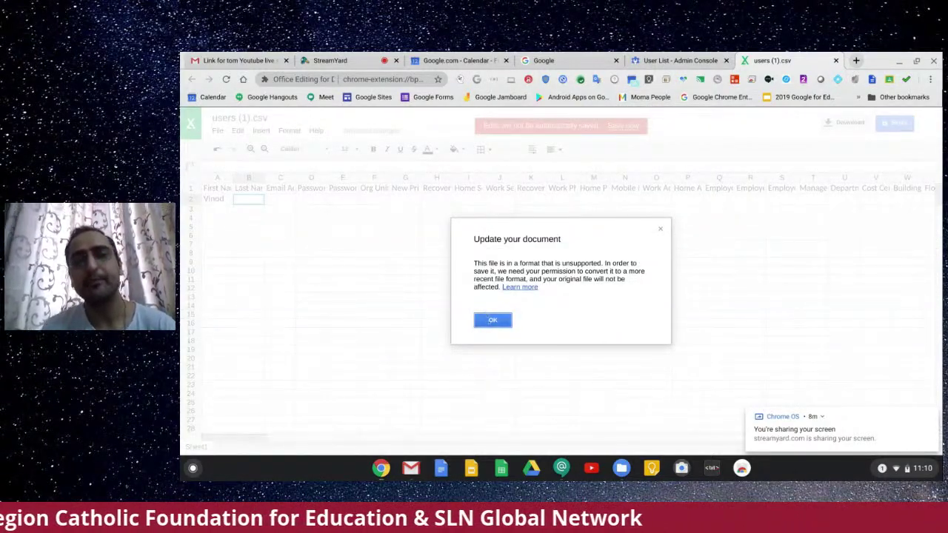
left_click(490, 321)
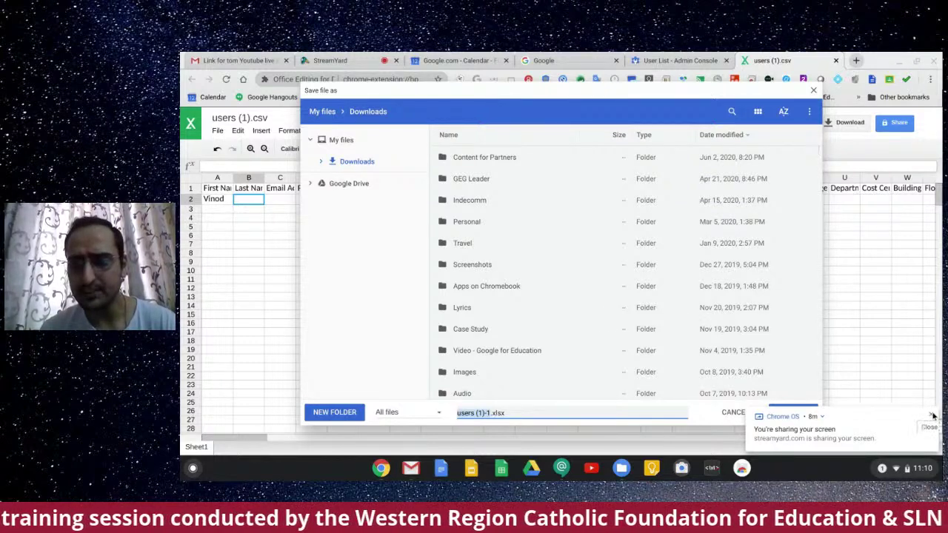
left_click(931, 416)
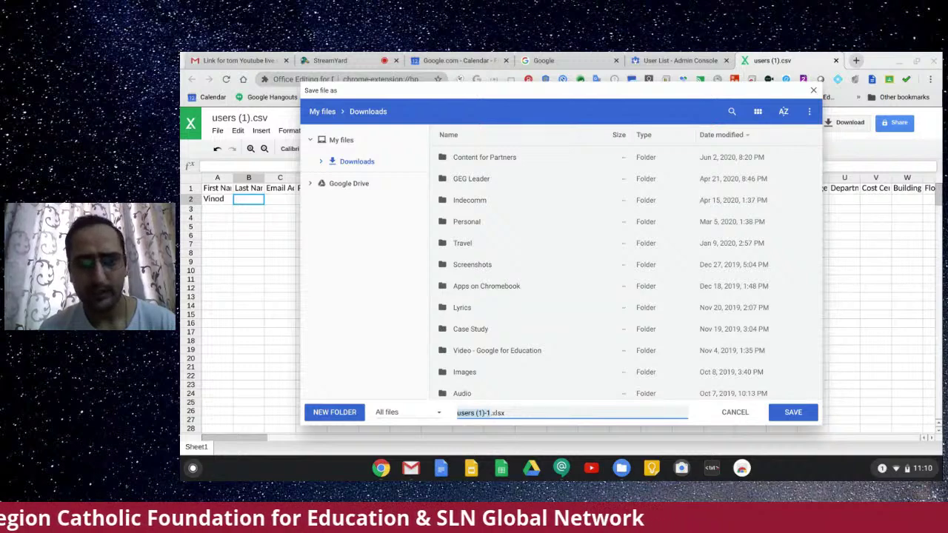
left_click(781, 412)
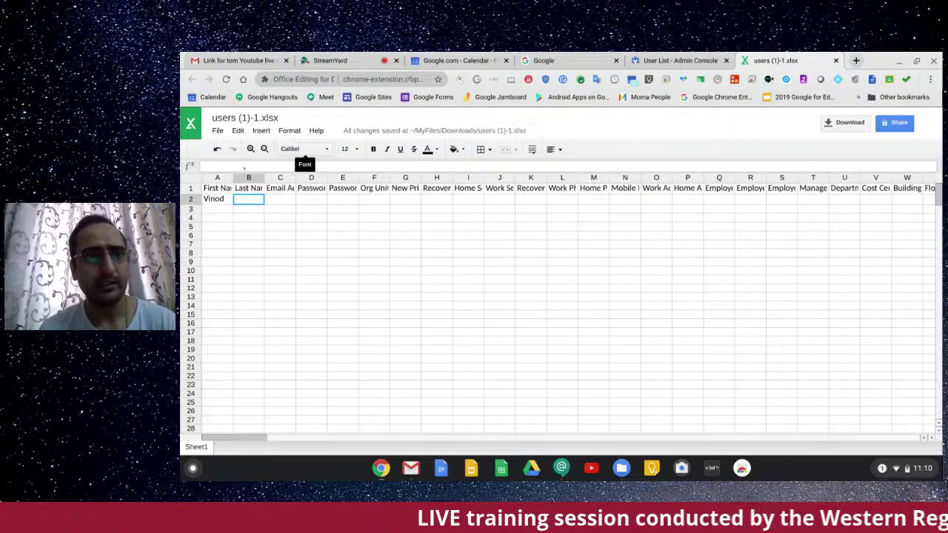
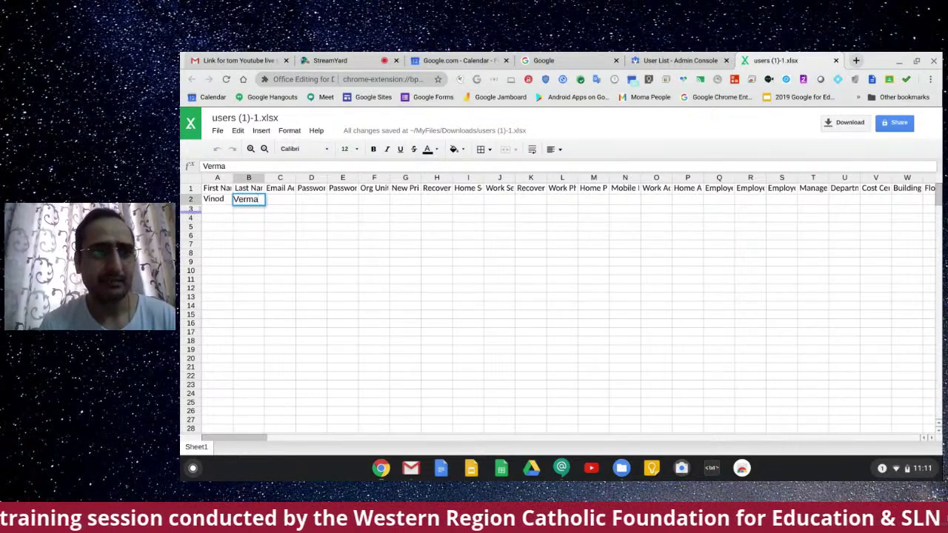
Step: Add the user's surname in B2, select A3:B15, and return to the Admin console user list
left_click(214, 208)
left_click_drag(214, 208, 254, 296)
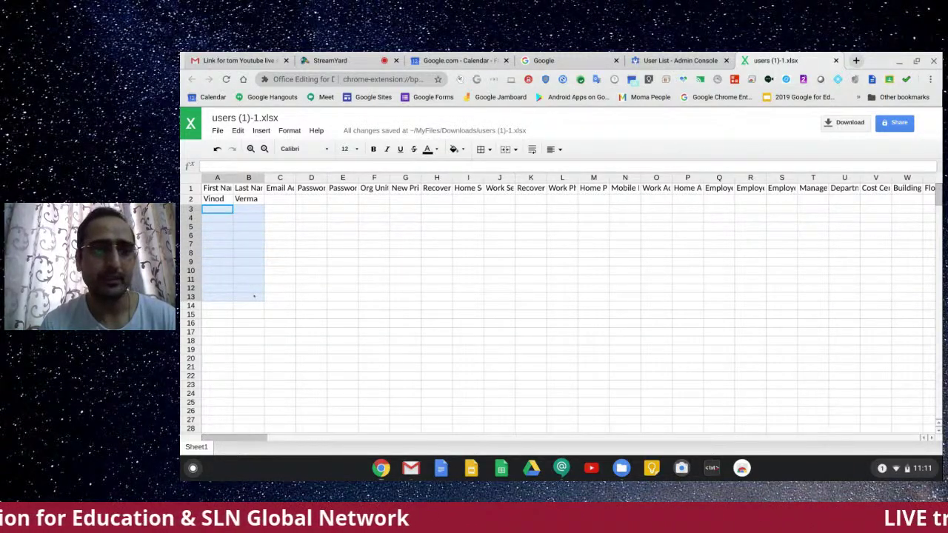
left_click_drag(254, 296, 256, 319)
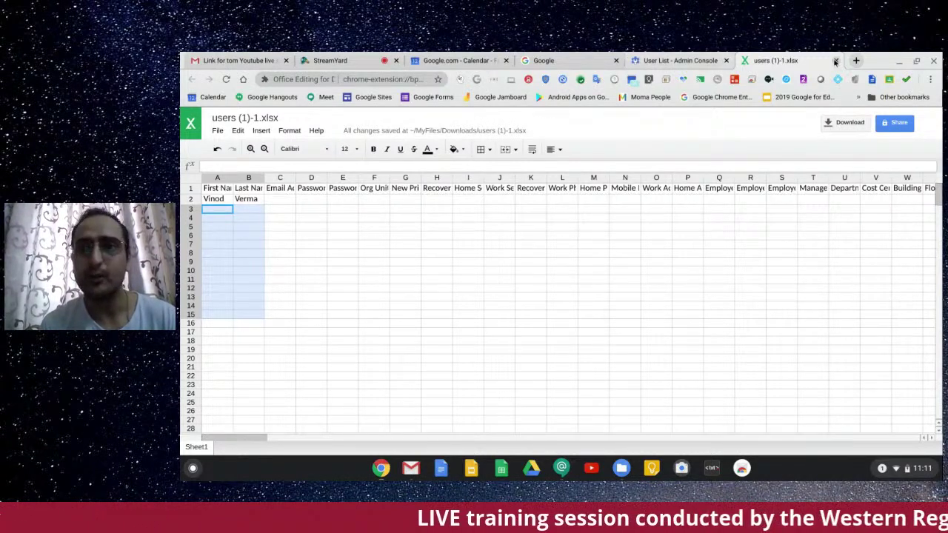
left_click(675, 62)
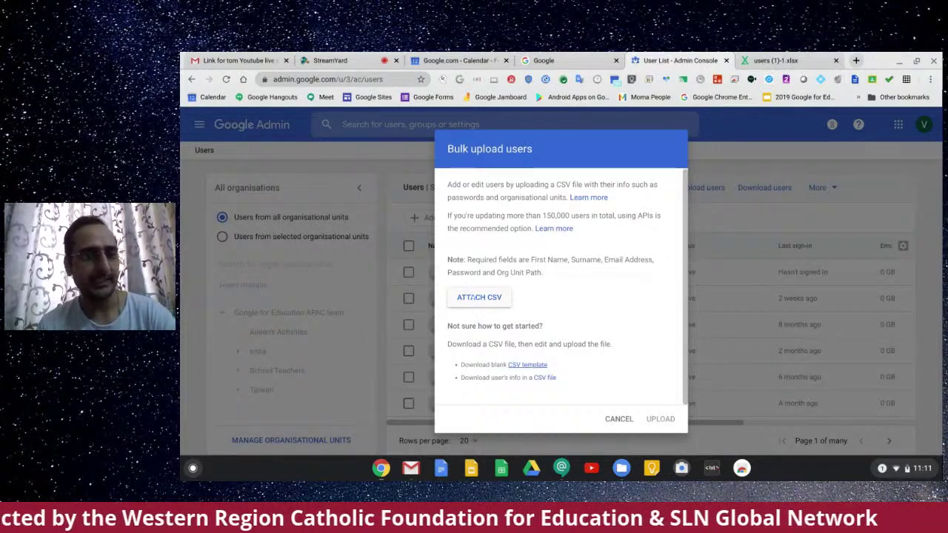
Step: Attach users (1).csv from Downloads to the bulk upload, then cancel without uploading
left_click(471, 297)
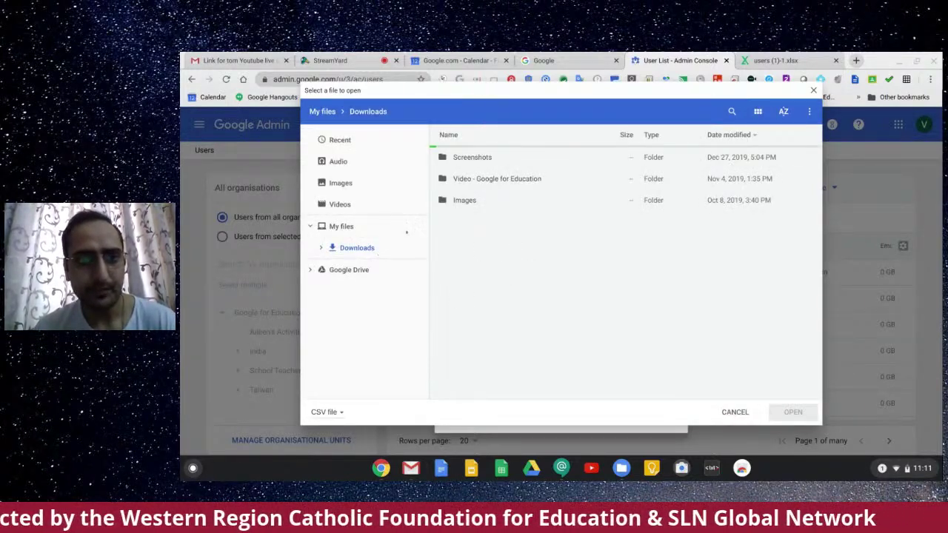
left_click(390, 246)
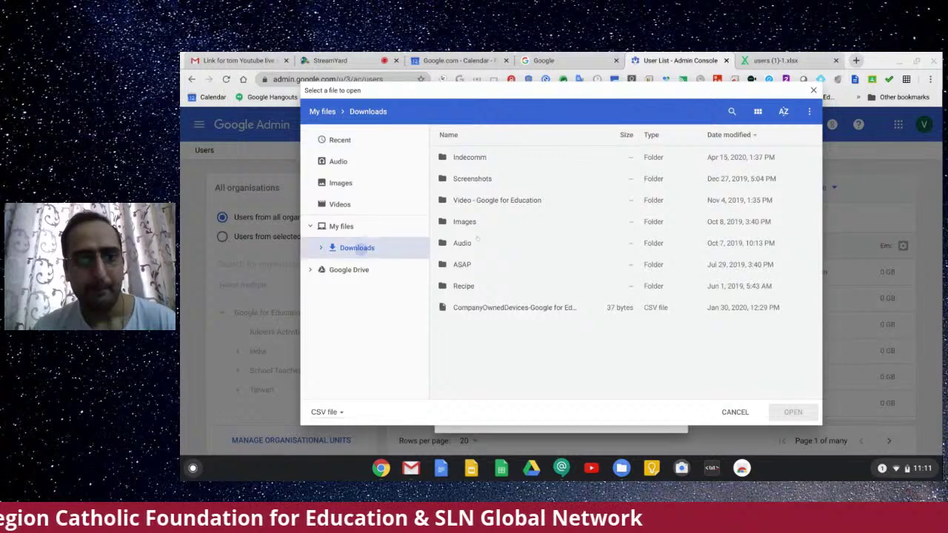
scroll(625, 277, "down", 5)
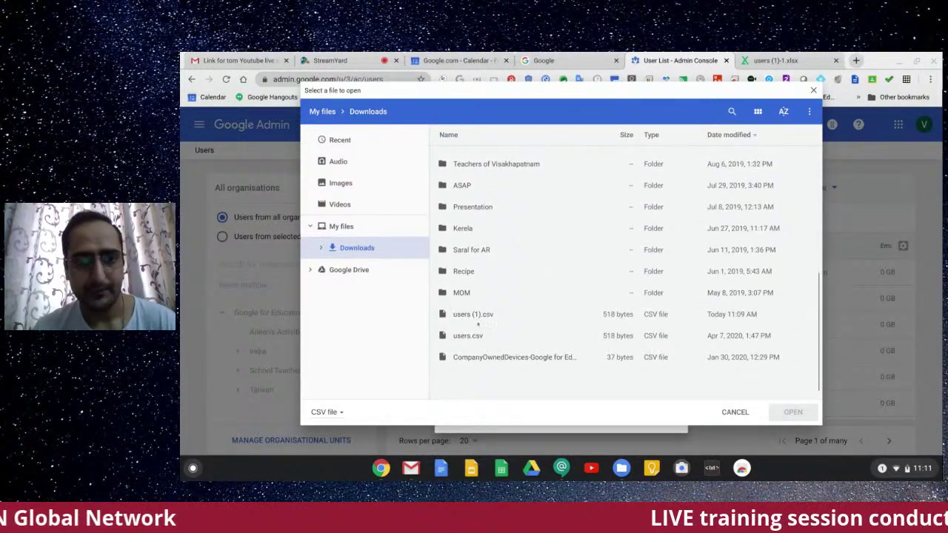
left_click(482, 315)
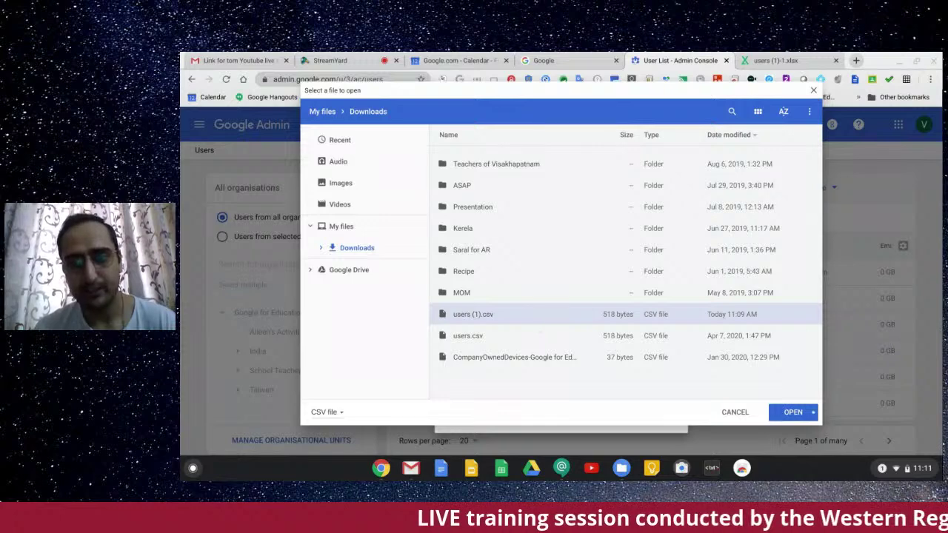
key("Return")
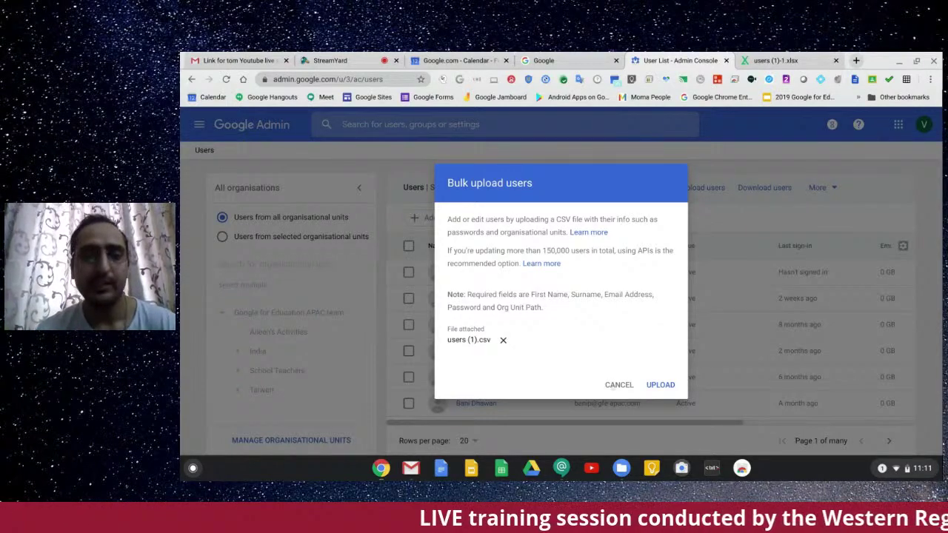
left_click(614, 383)
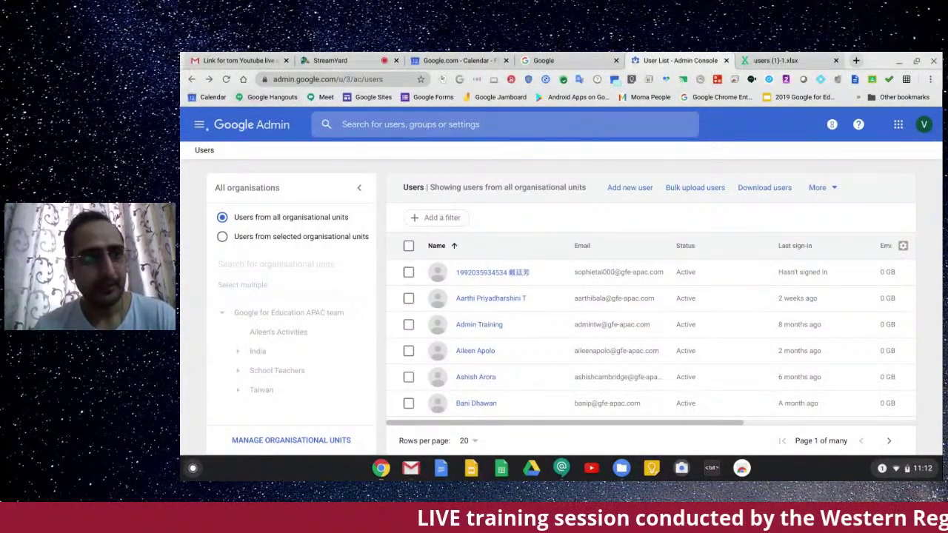
Step: Go from the Admin console Home to Apps and open the G Suite Marketplace apps list
left_click(199, 124)
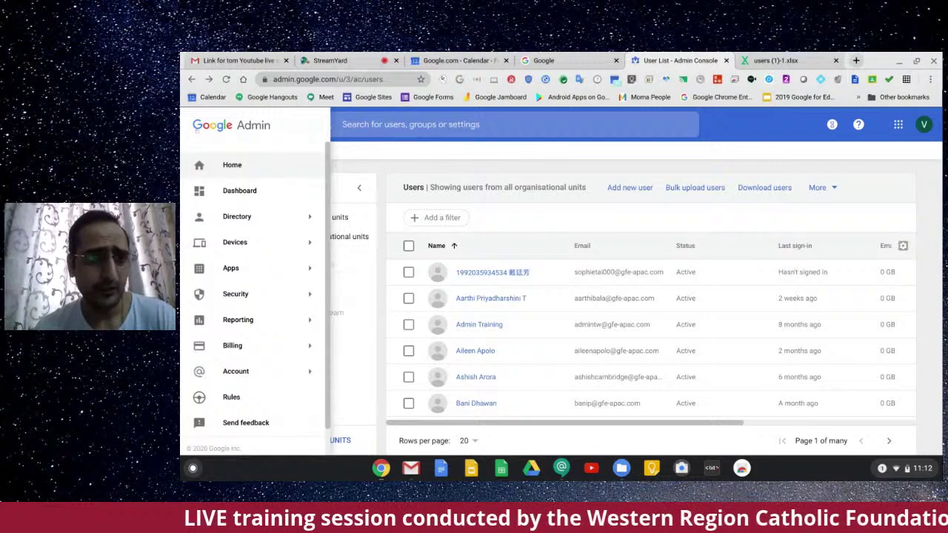
scroll(246, 178, "down", 1)
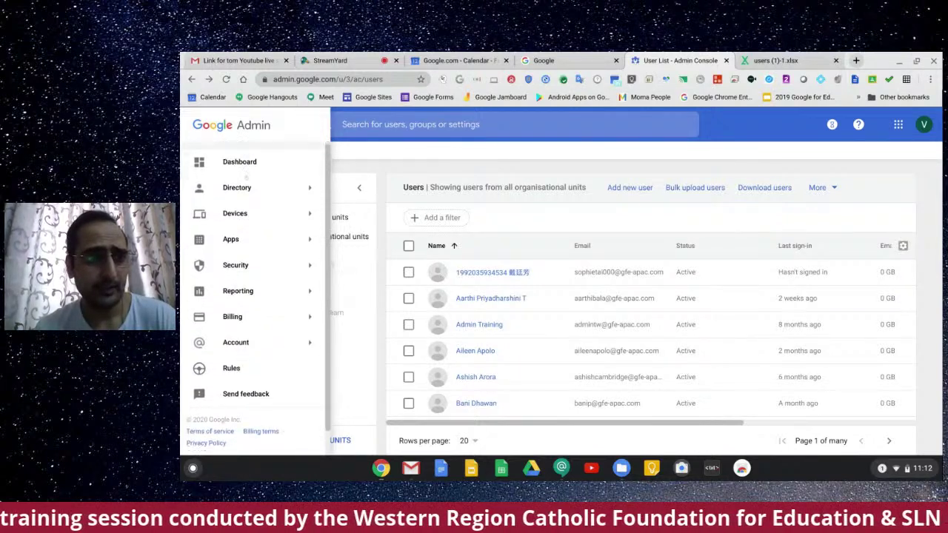
mouse_move(244, 239)
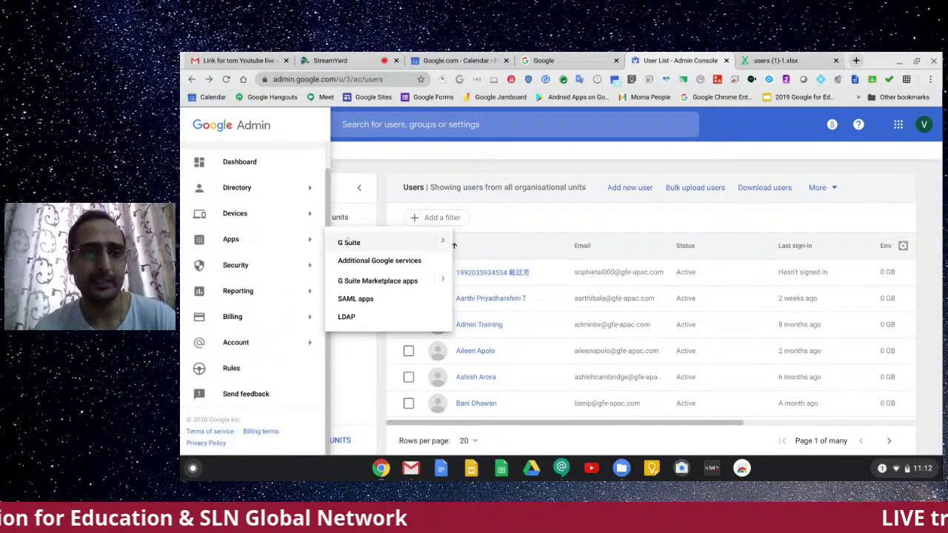
scroll(209, 194, "up", 1)
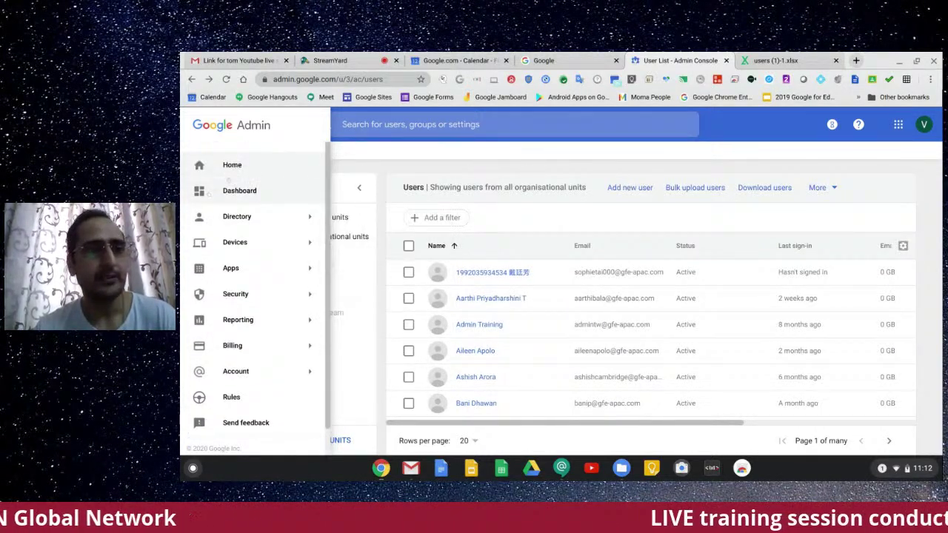
left_click(230, 166)
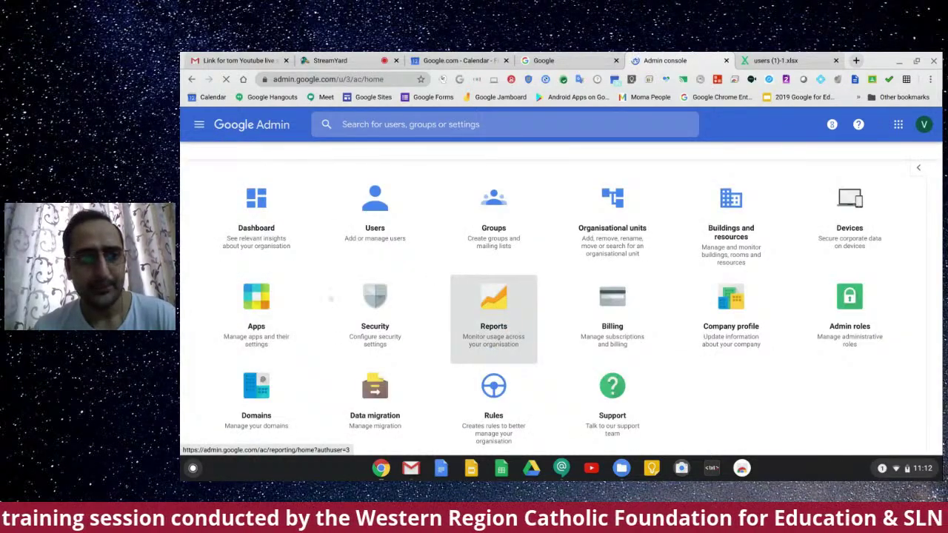
left_click(268, 305)
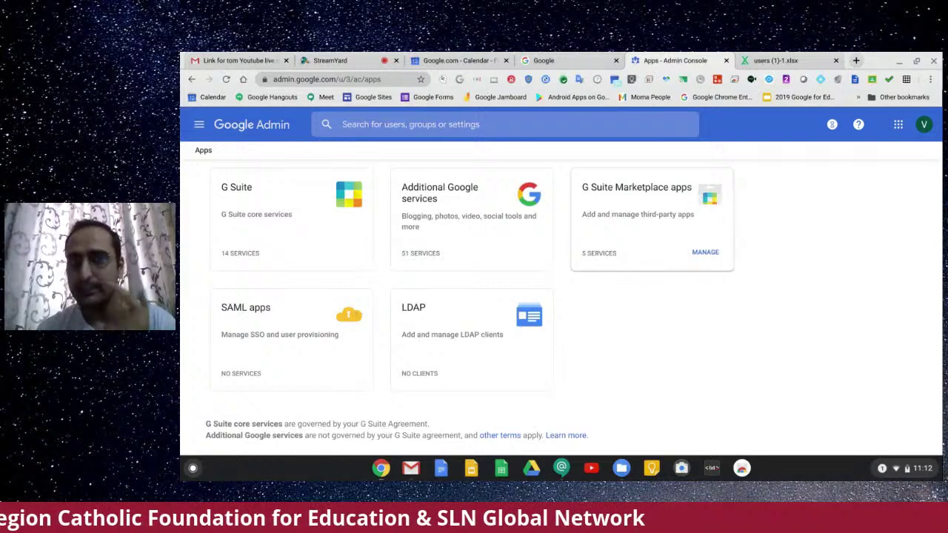
left_click(638, 239)
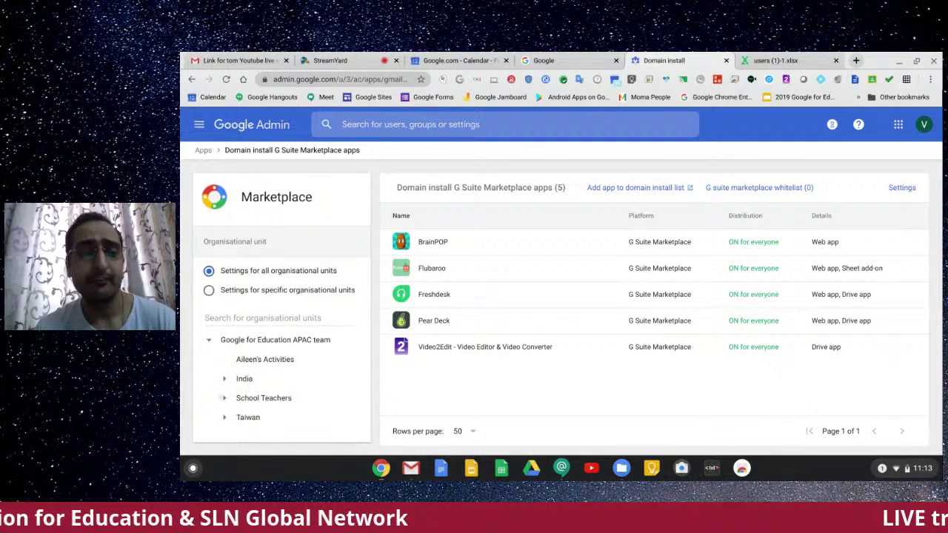
Step: Show app settings for the Maths unit under School Teachers, then open BrainPOP's settings
left_click(223, 398)
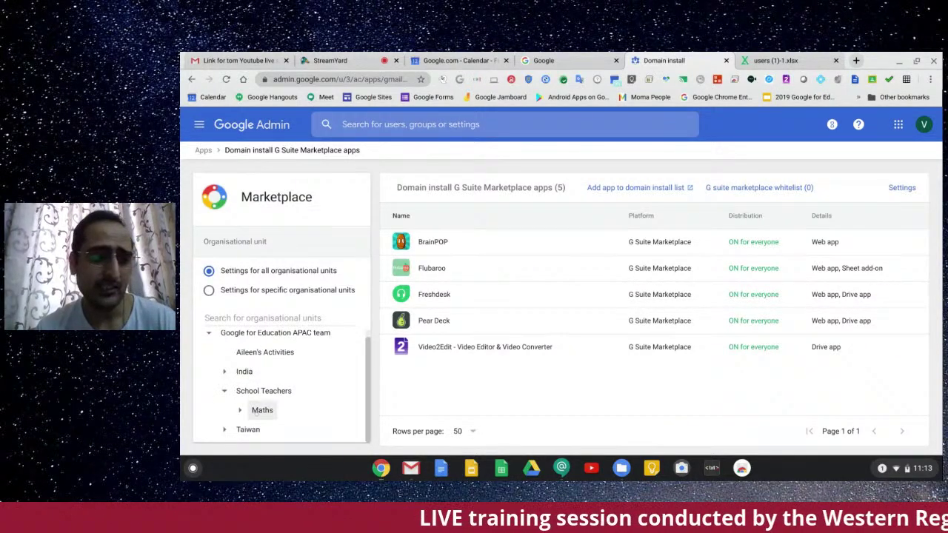
left_click(259, 410)
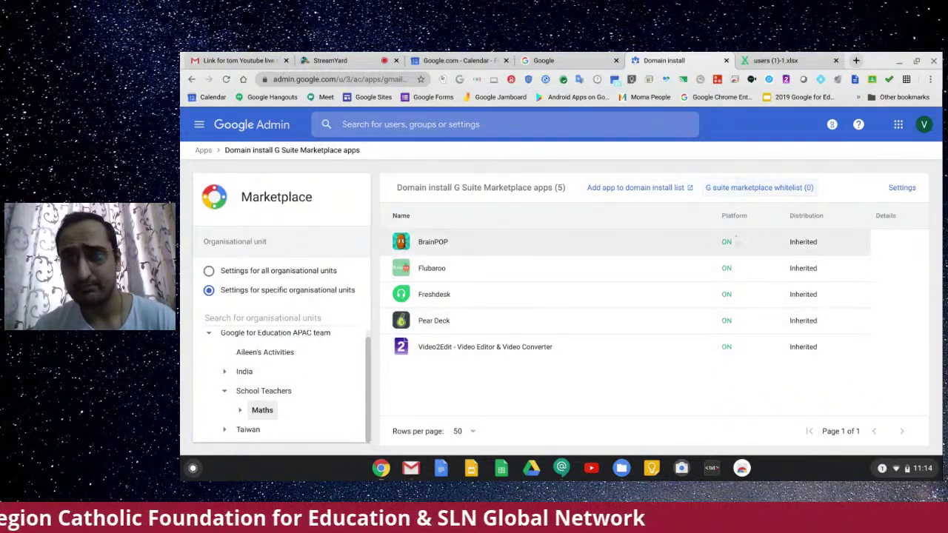
left_click(733, 242)
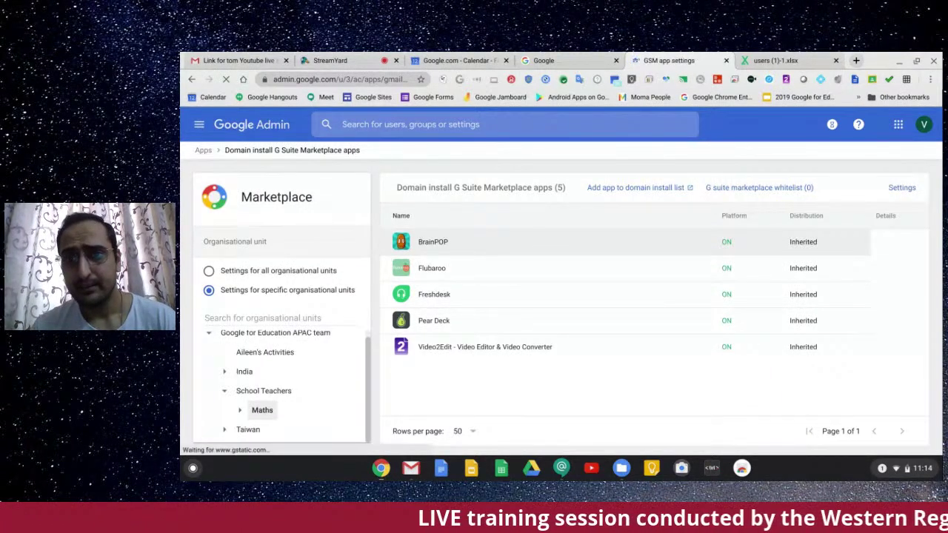
Step: Expand BrainPOP's Distribution section to see its Service status, ON for everyone
scroll(631, 269, "down", 4)
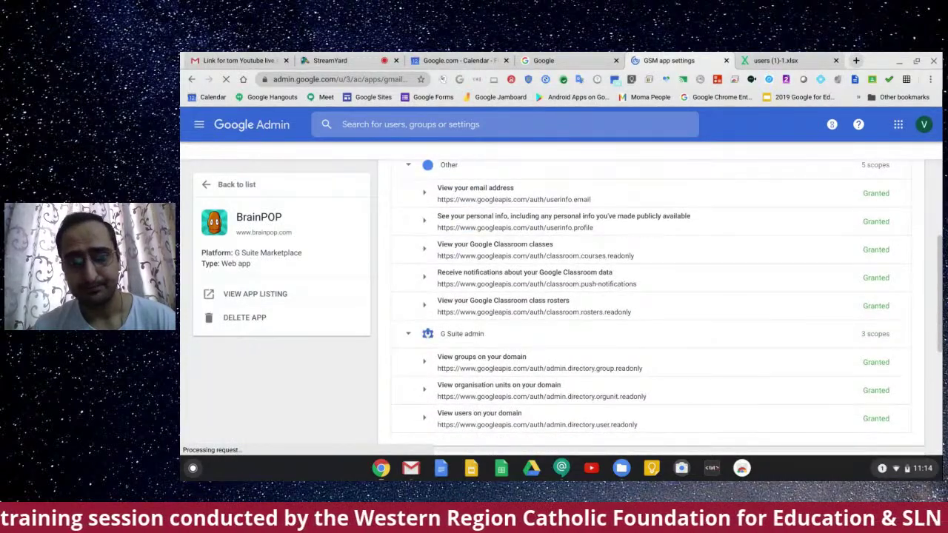
scroll(650, 296, "up", 4)
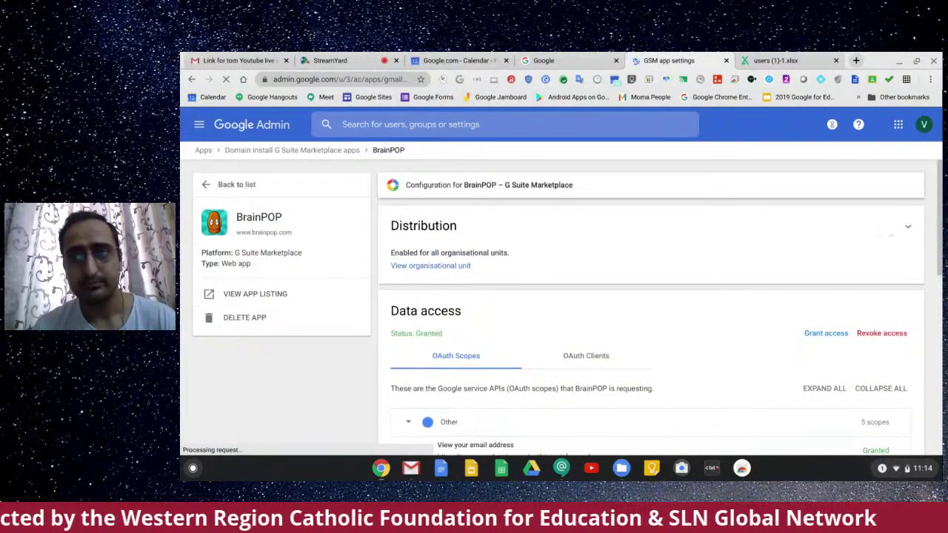
left_click(908, 226)
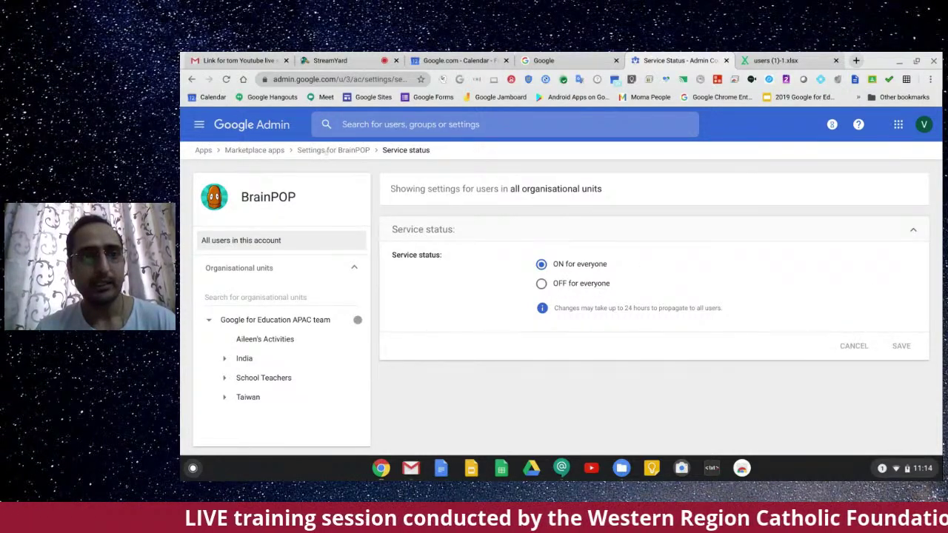
Step: Go back via the breadcrumb from BrainPOP's settings to the Marketplace apps domain install list
left_click(326, 150)
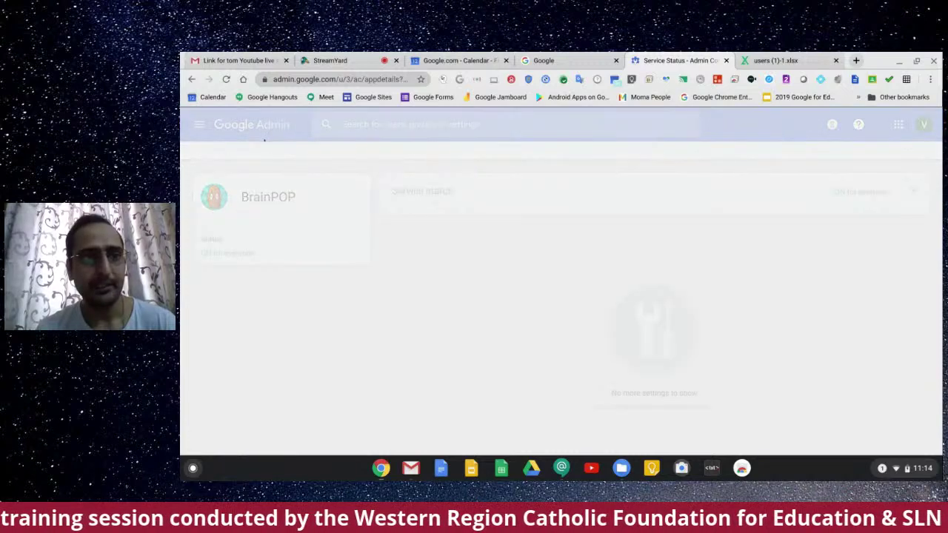
left_click(254, 150)
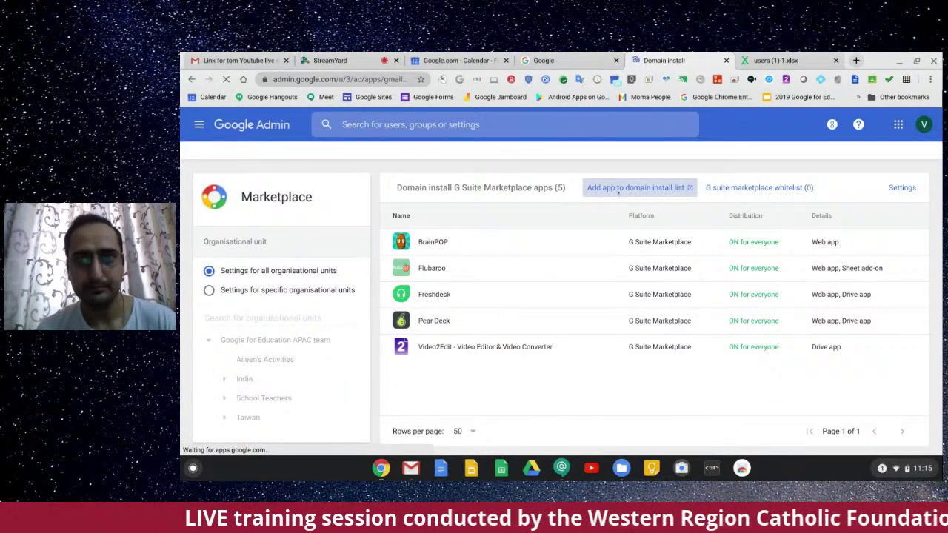
Step: Open the G Suite Marketplace and browse its home page collections like Most Popular and Top Rated
left_click(615, 188)
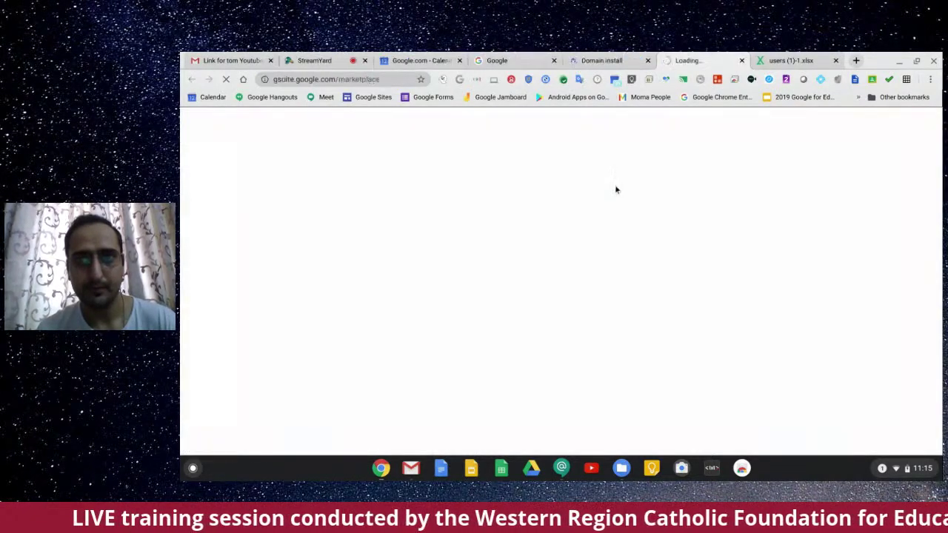
left_click(597, 61)
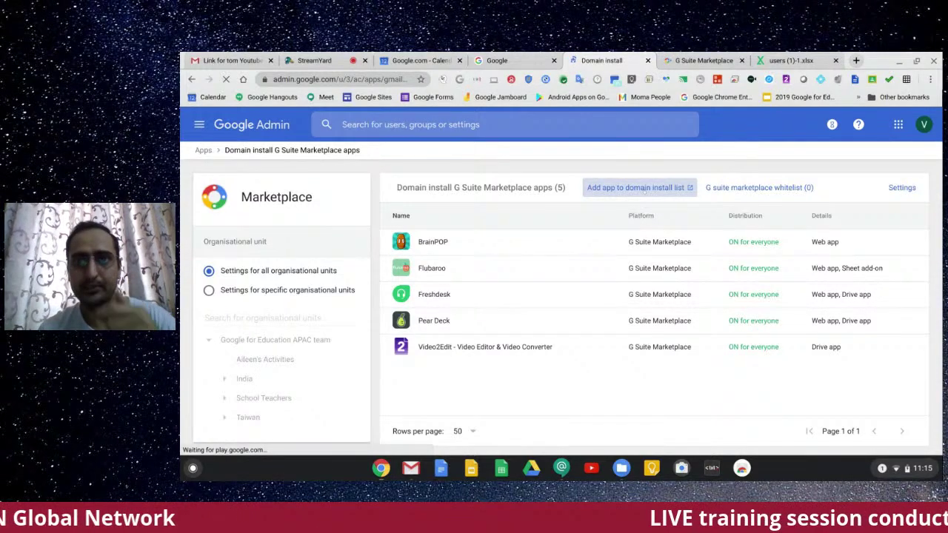
left_click(692, 61)
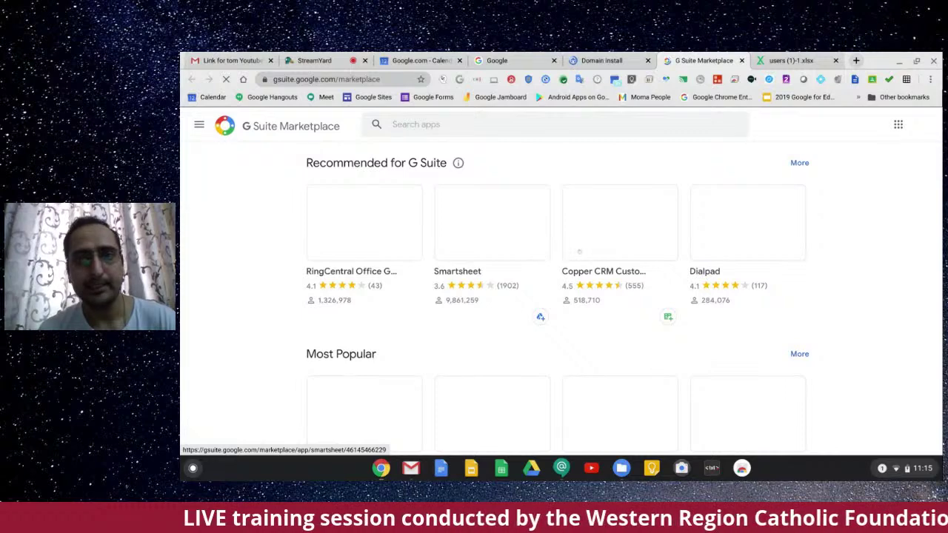
scroll(652, 288, "down", 1)
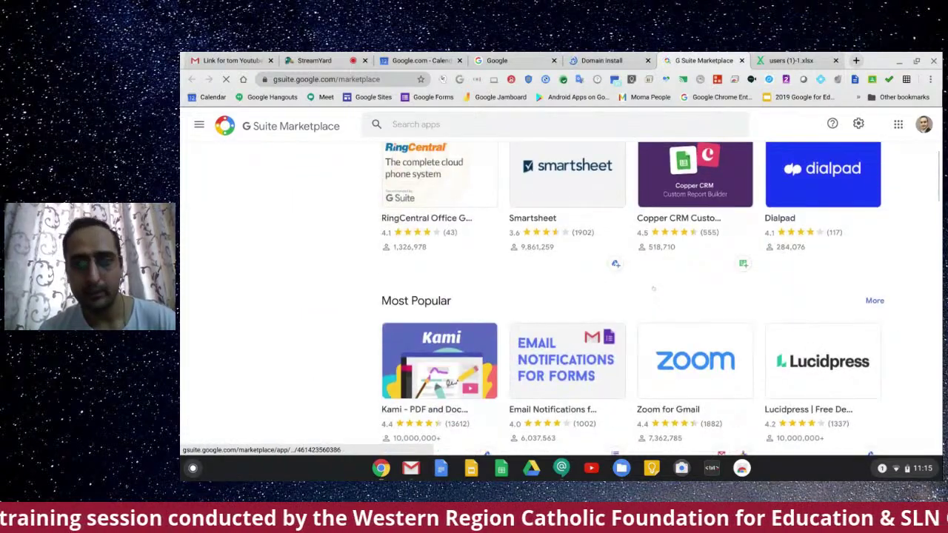
scroll(653, 289, "down", 2)
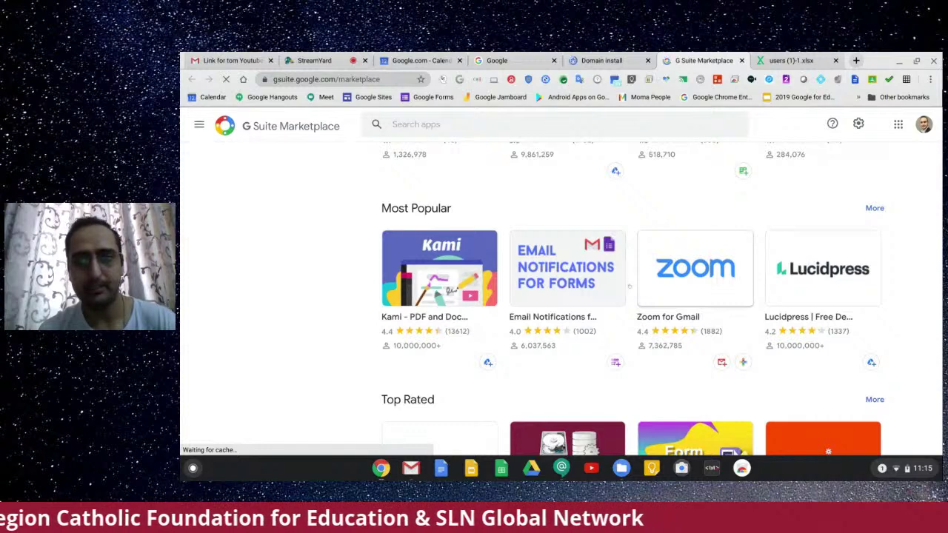
scroll(628, 287, "down", 2)
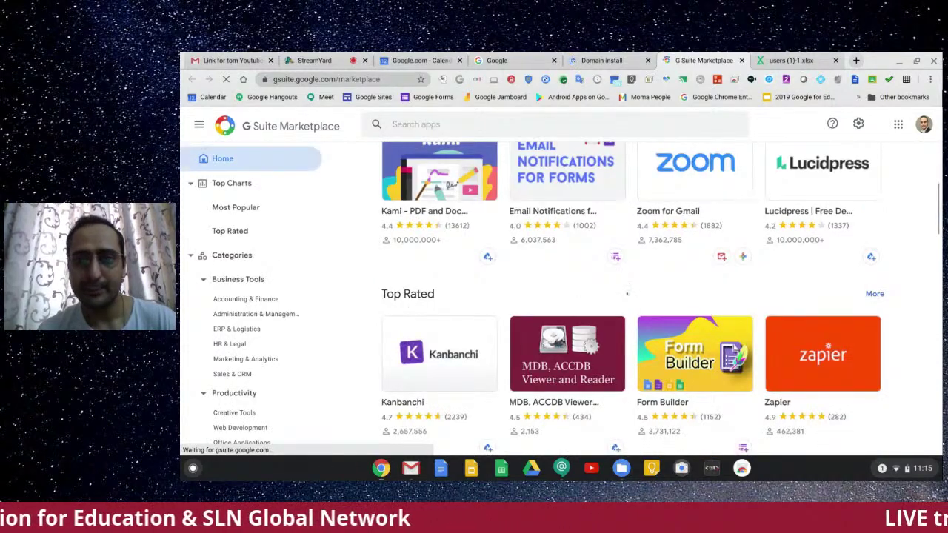
scroll(628, 285, "down", 2)
scroll(627, 295, "down", 5)
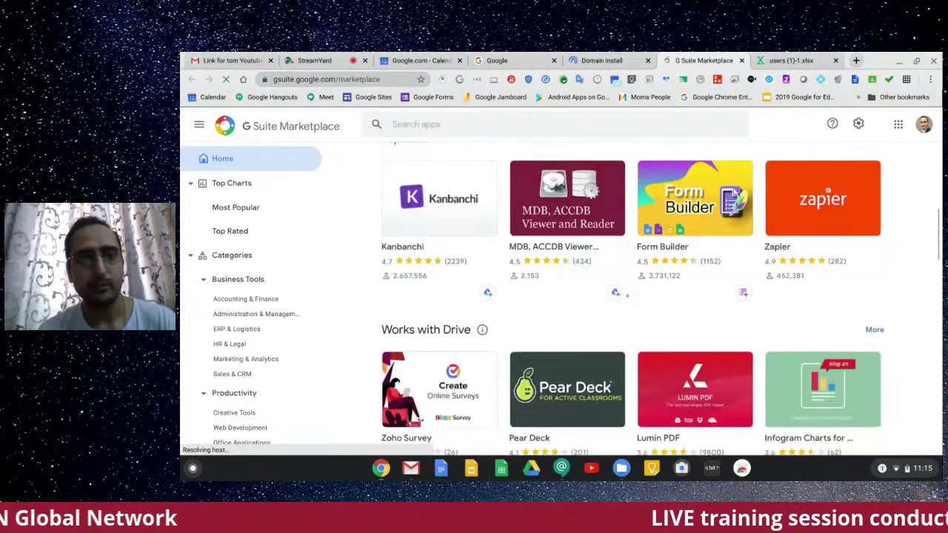
scroll(633, 297, "down", 4)
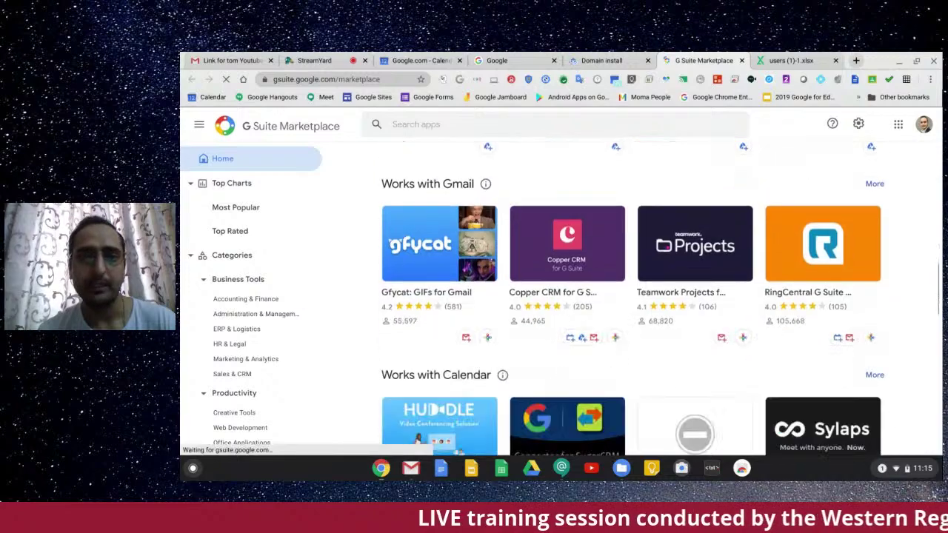
scroll(630, 296, "down", 6)
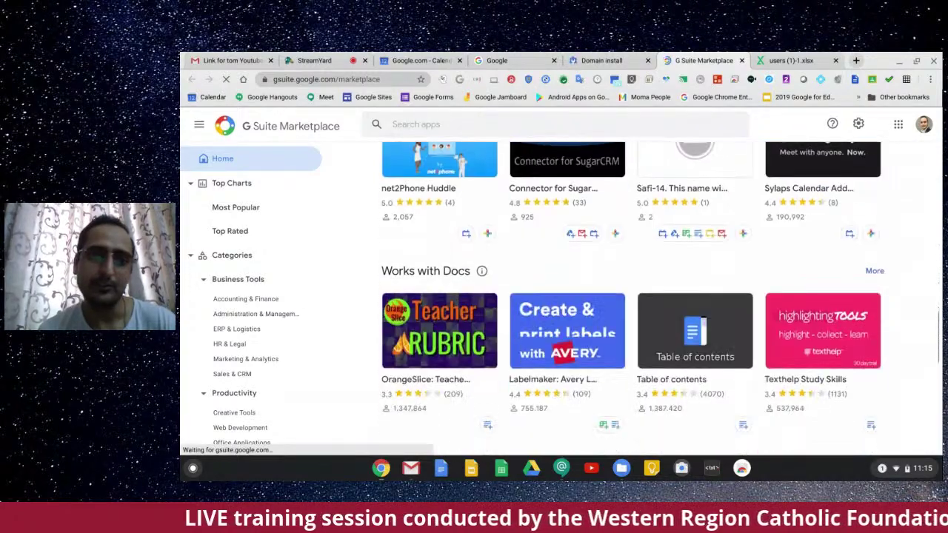
scroll(631, 296, "down", 3)
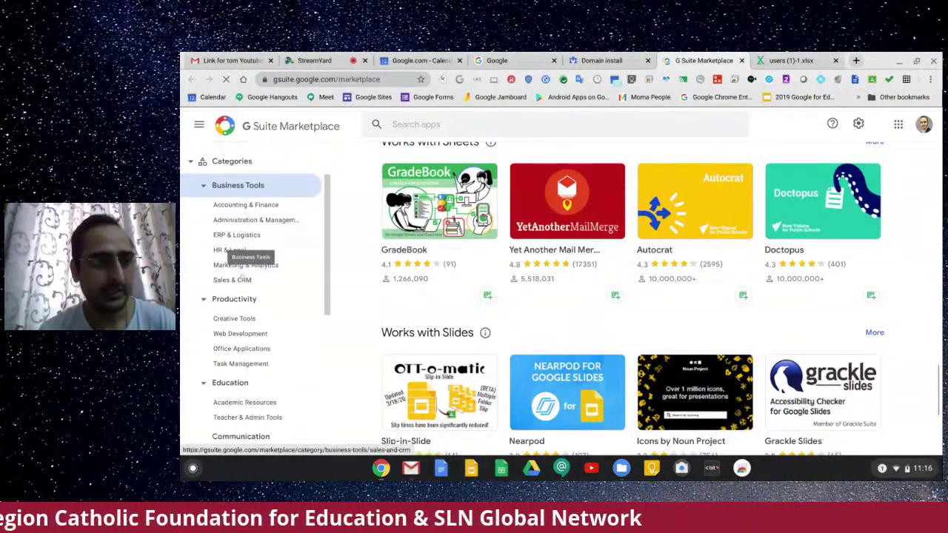
Step: Find Digication under Education > Academic Resources and begin its install
left_click(232, 284)
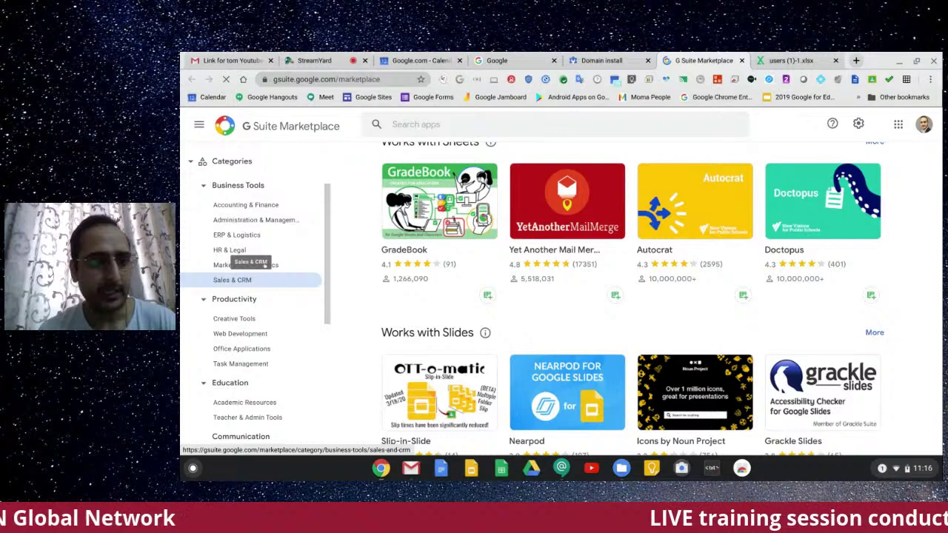
scroll(252, 271, "down", 1)
left_click(244, 315)
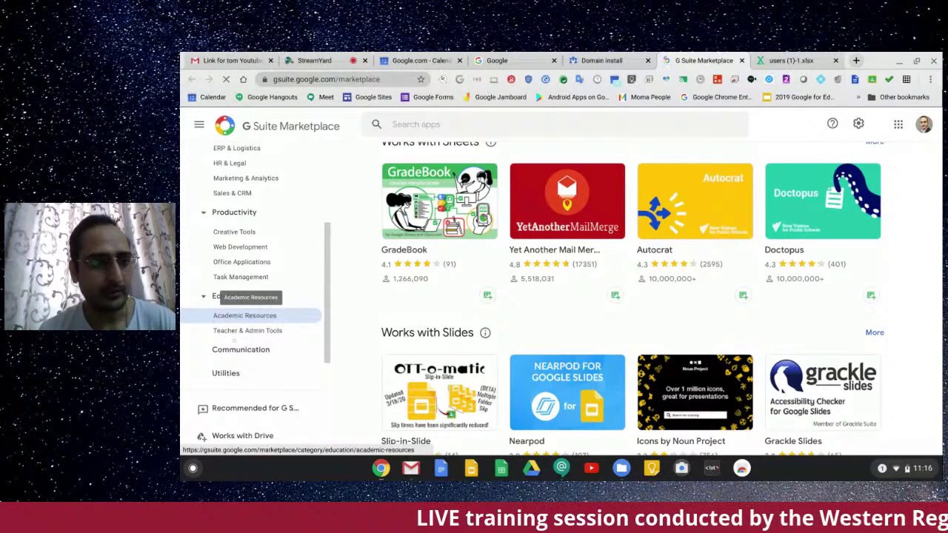
left_click(247, 330)
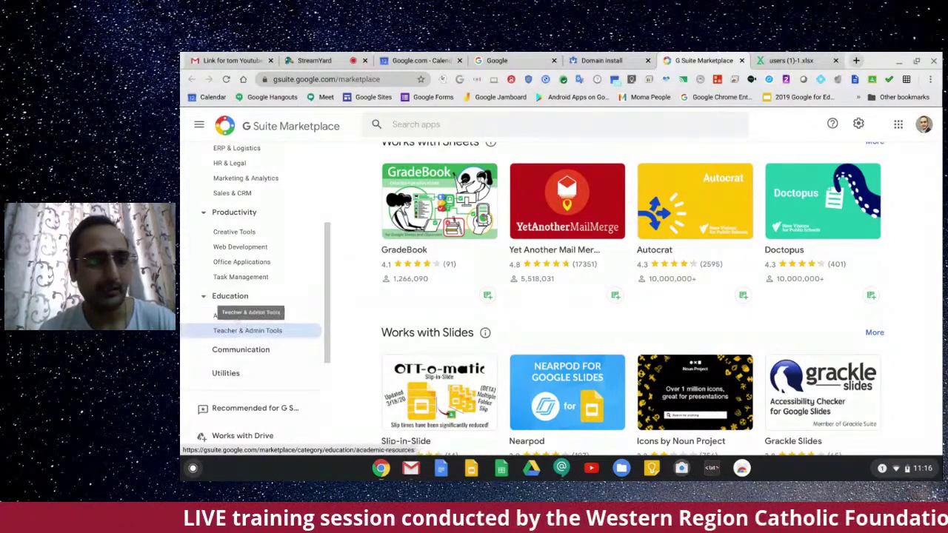
left_click(237, 317)
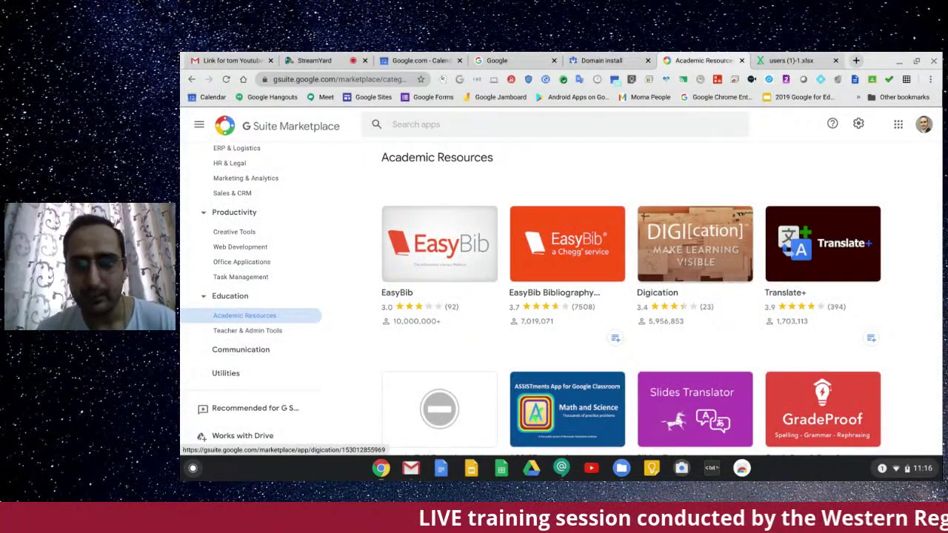
left_click(668, 250)
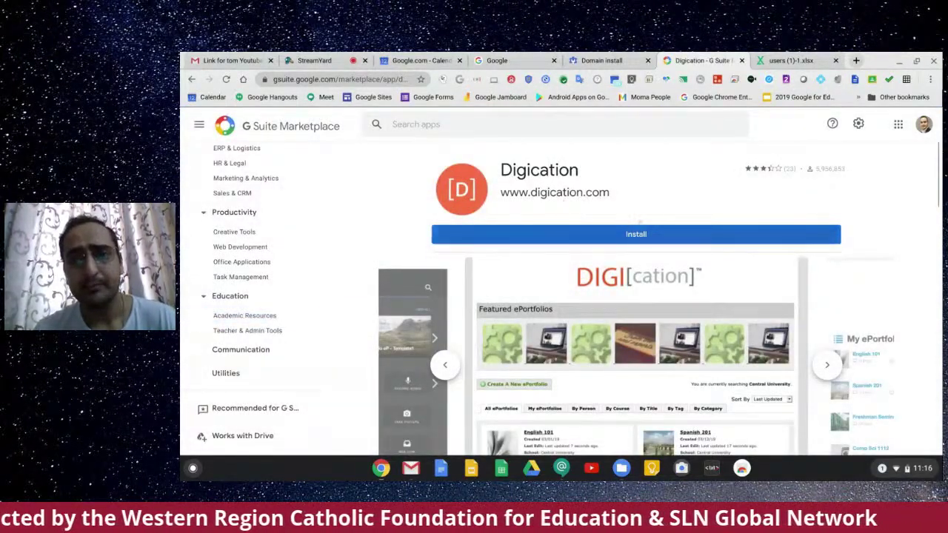
left_click(624, 234)
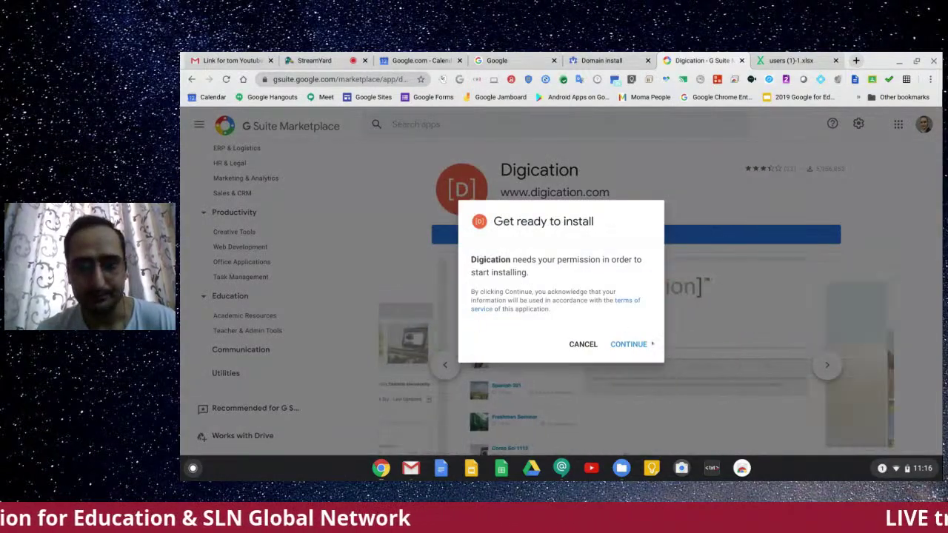
Step: Grant install permission for Digication, then close the admin_policy_enforced Error 400 window
left_click(628, 344)
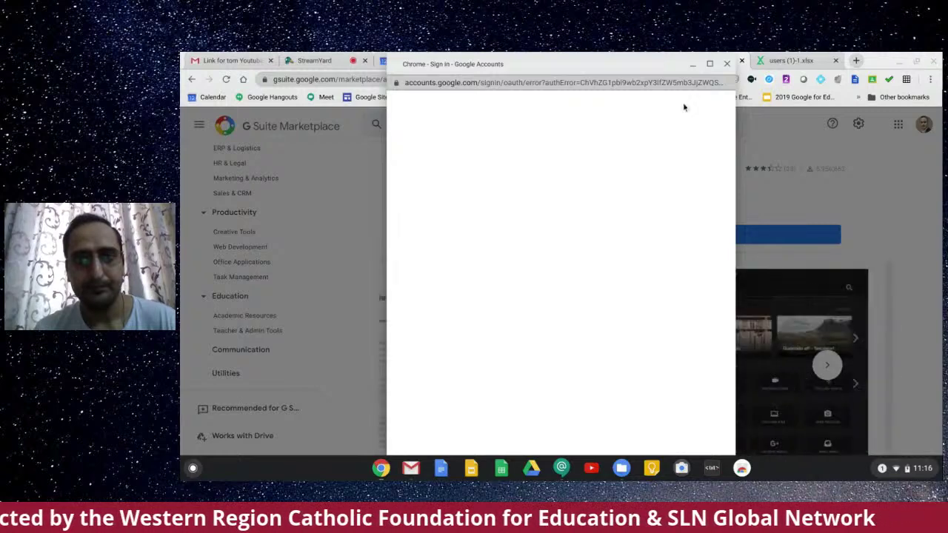
scroll(560, 274, "down", 2)
scroll(560, 274, "up", 2)
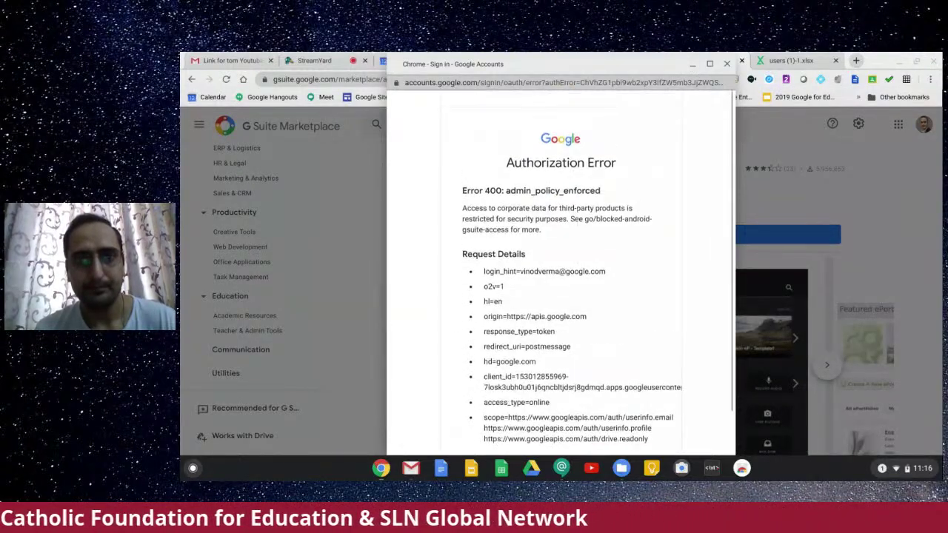
left_click(726, 63)
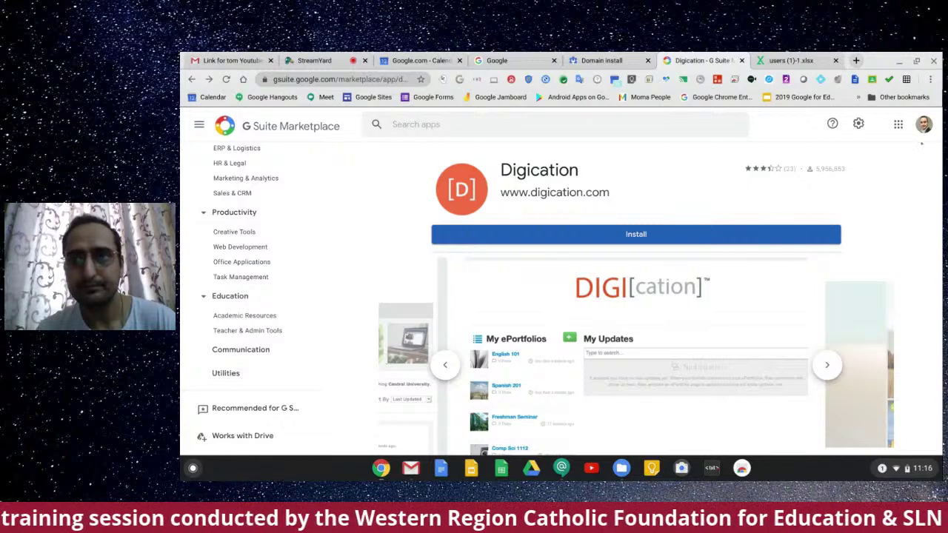
Step: Check the domain install list, return to Digication, and reopen the Marketplace under another Google account
left_click(593, 61)
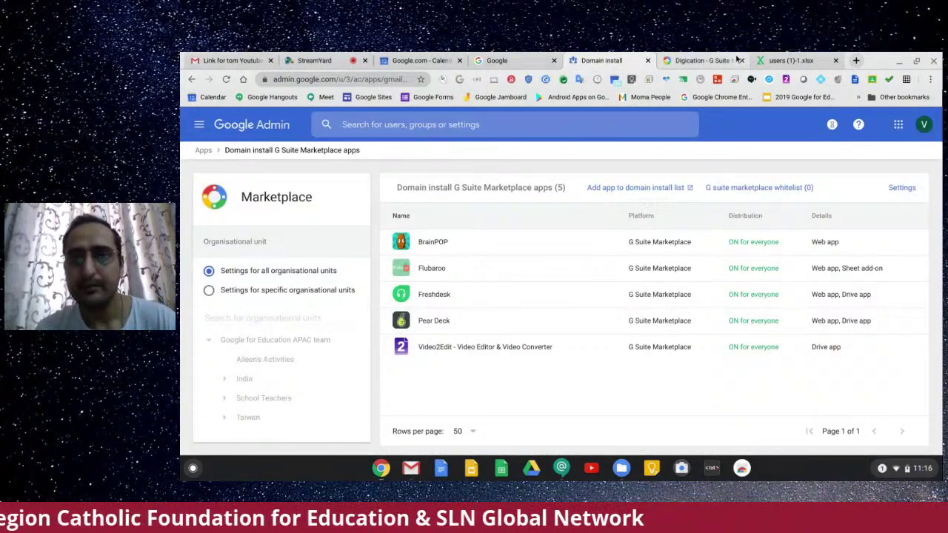
left_click(695, 61)
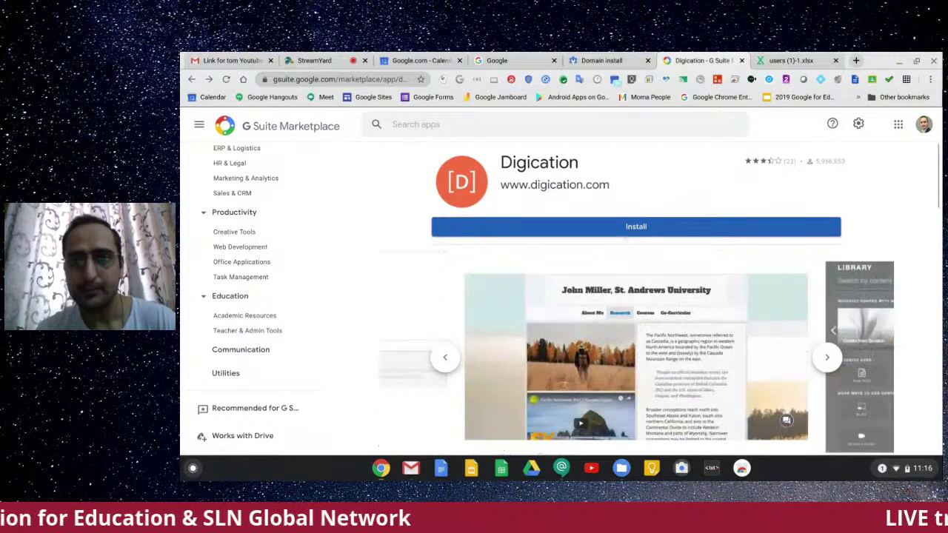
scroll(704, 250, "down", 2)
scroll(562, 254, "up", 2)
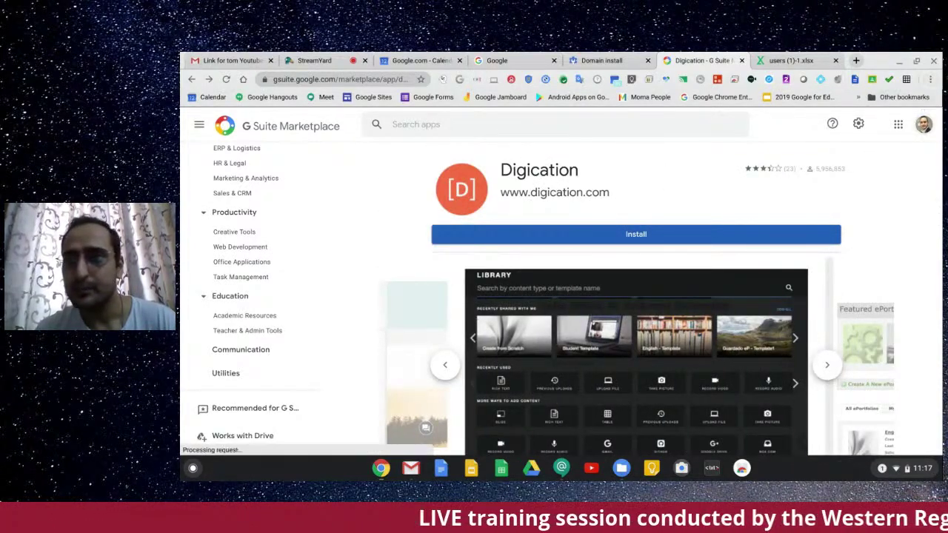
left_click(923, 124)
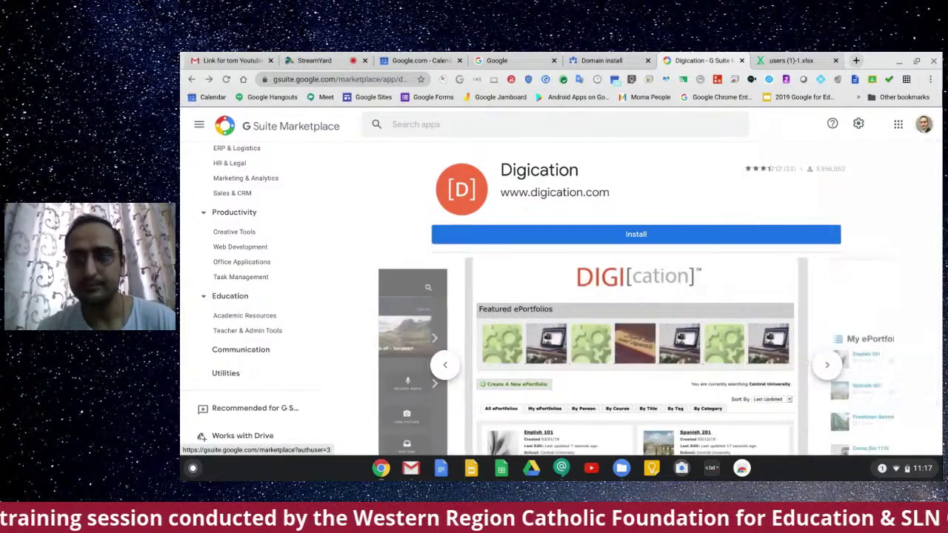
left_click(806, 362)
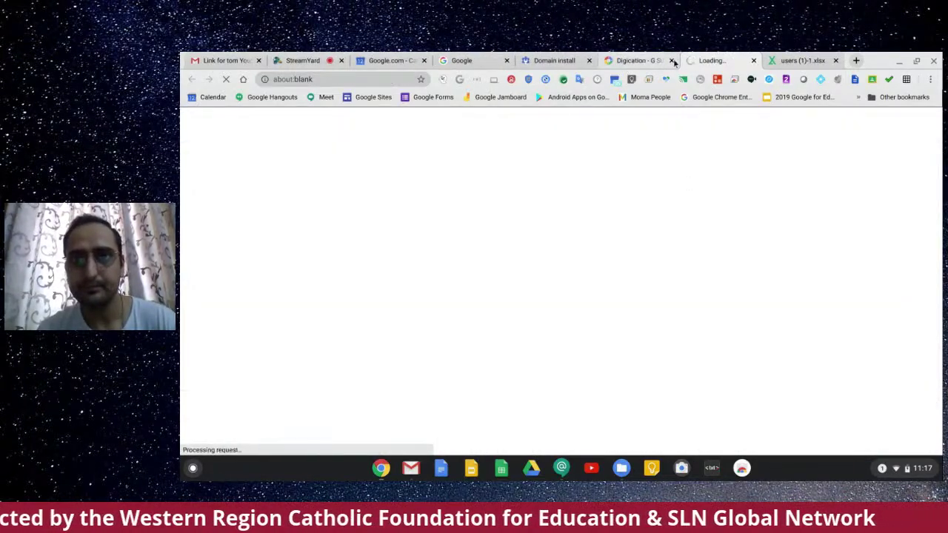
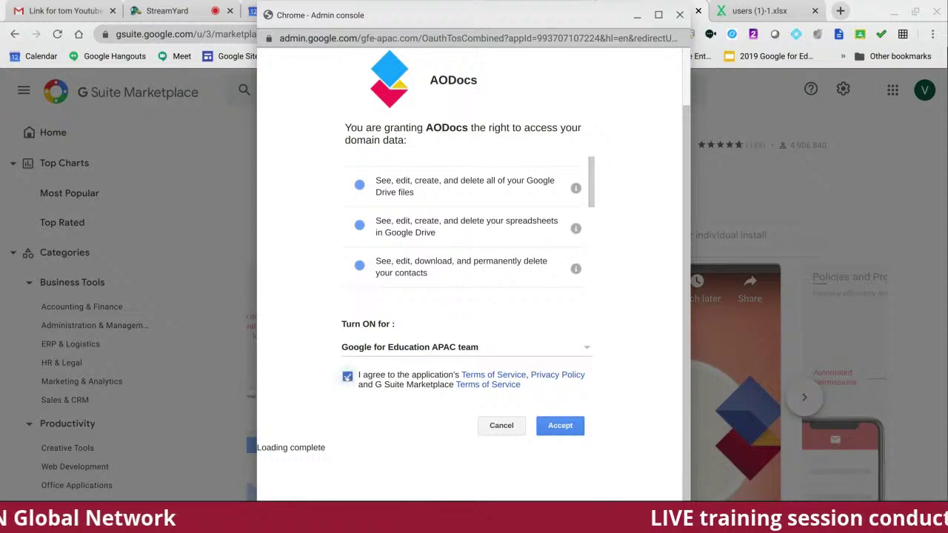
Step: Accept AODocs permissions, complete its domain-wide install, and go to the domain install apps list
left_click(560, 426)
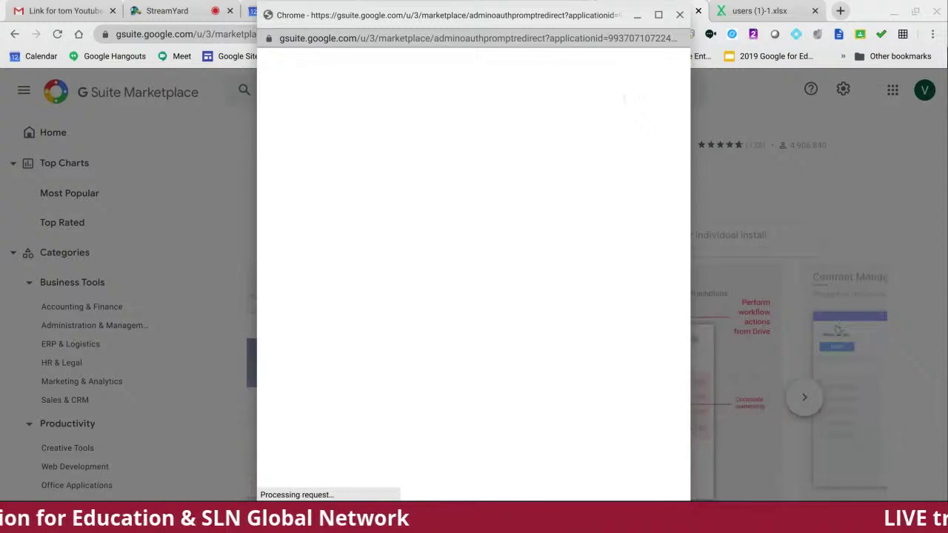
left_click(557, 444)
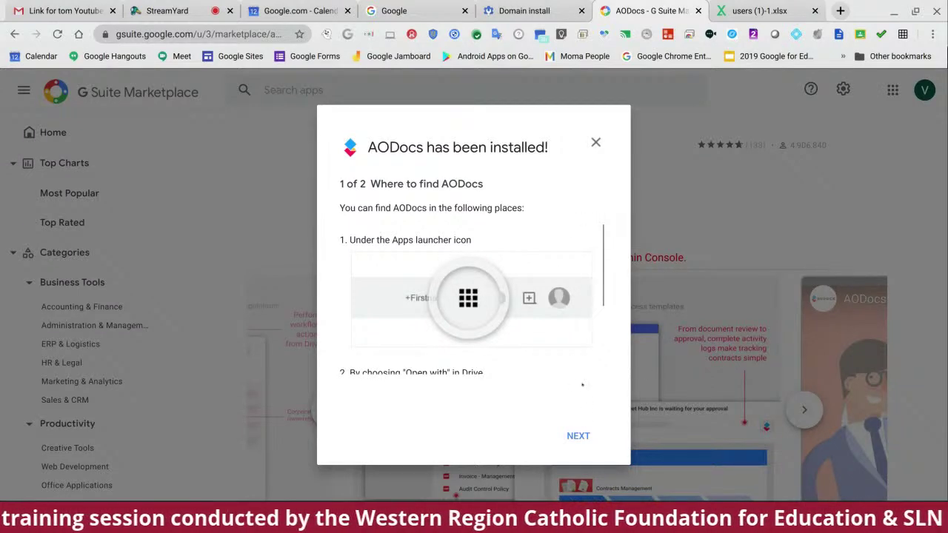
left_click(576, 436)
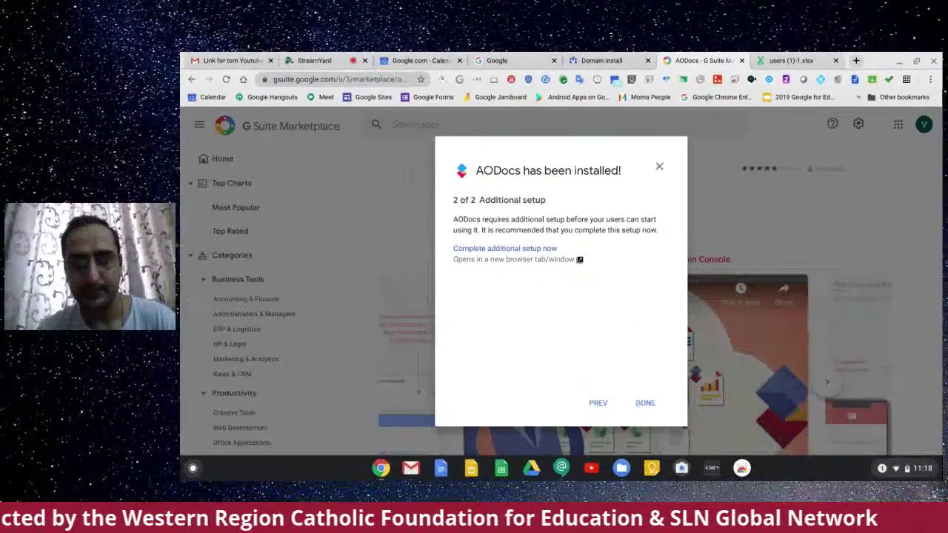
left_click(643, 403)
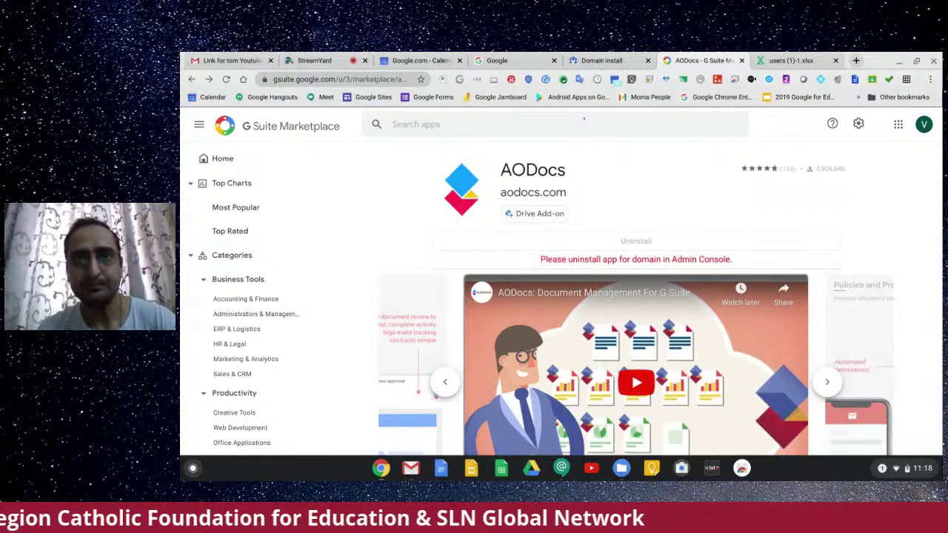
left_click(596, 60)
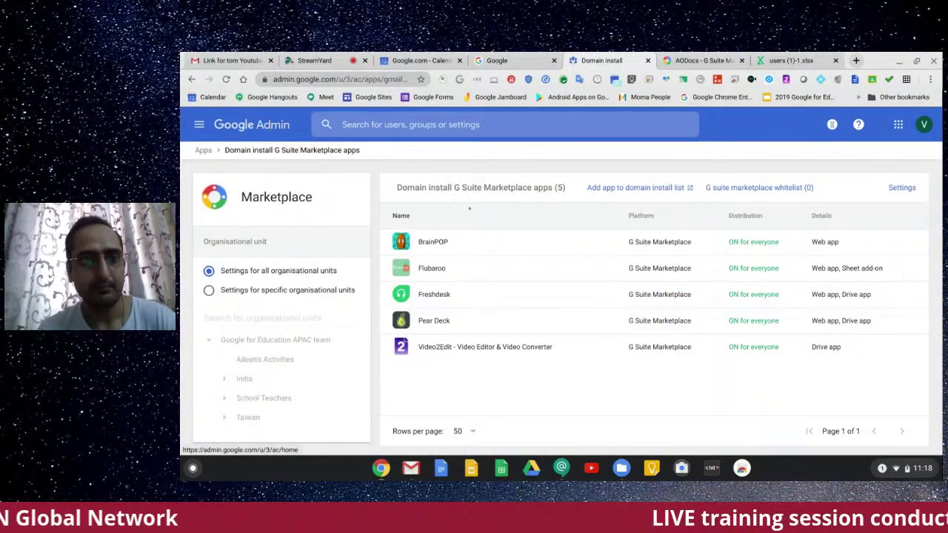
Step: Refresh the domain install list to confirm AODocs, check per-unit status, then go to the console's Apps page
left_click(226, 78)
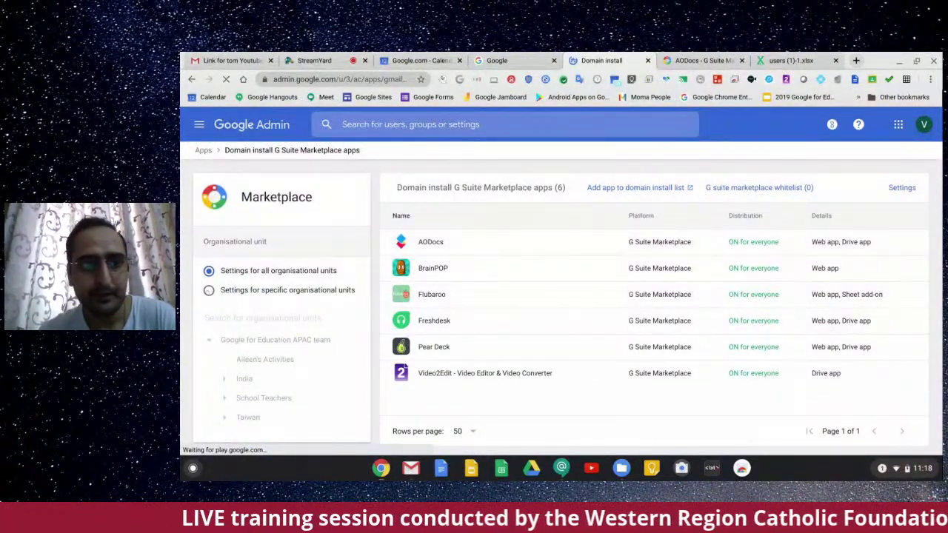
left_click(209, 289)
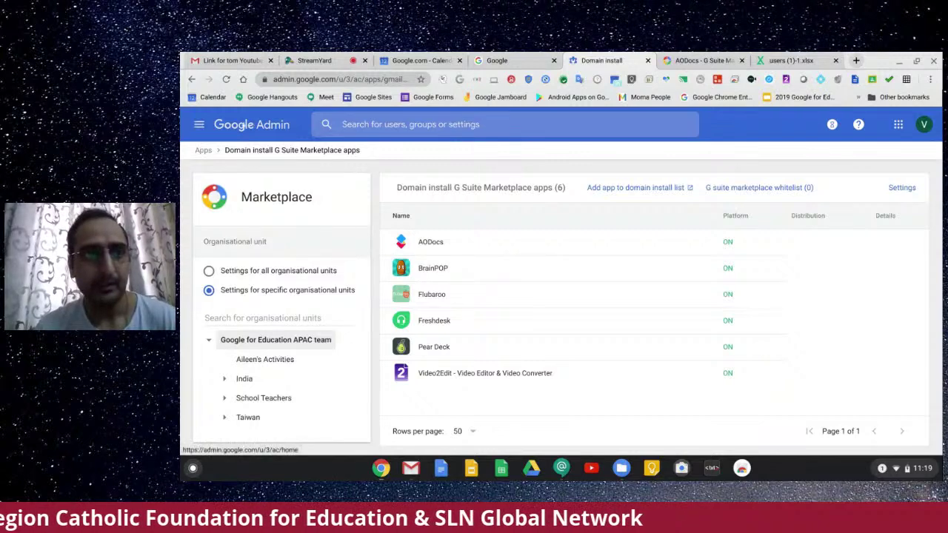
left_click(203, 149)
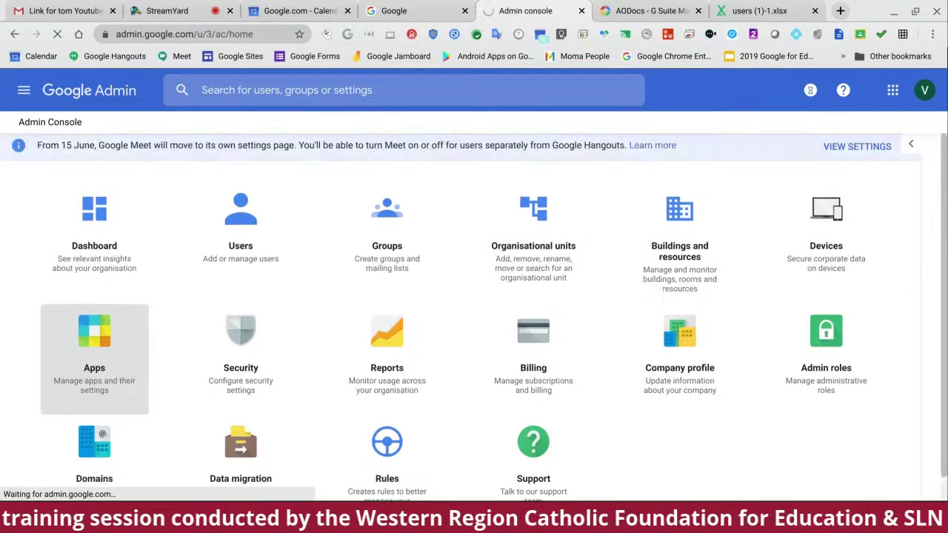
left_click(94, 368)
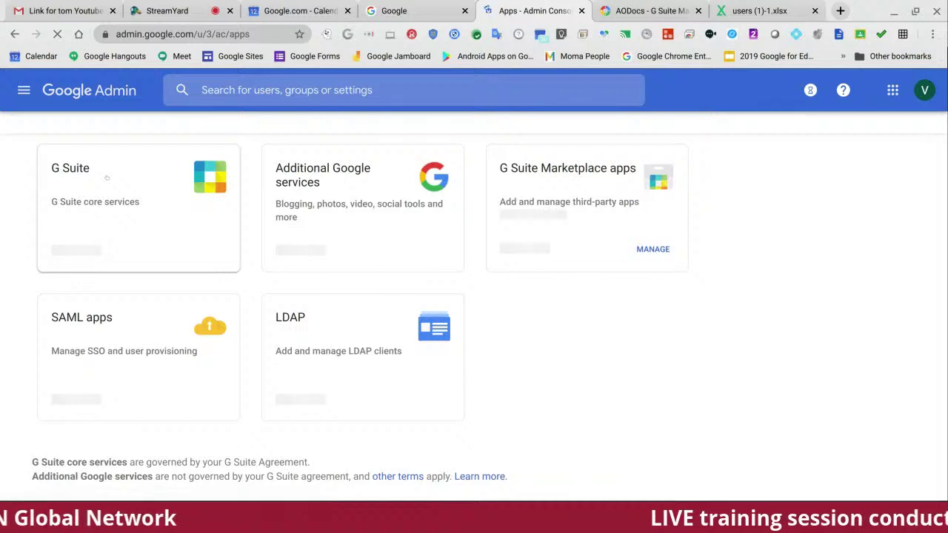
Step: Open the G Suite card to list core services like Calendar, Classroom, Gmail and Meet
left_click(107, 177)
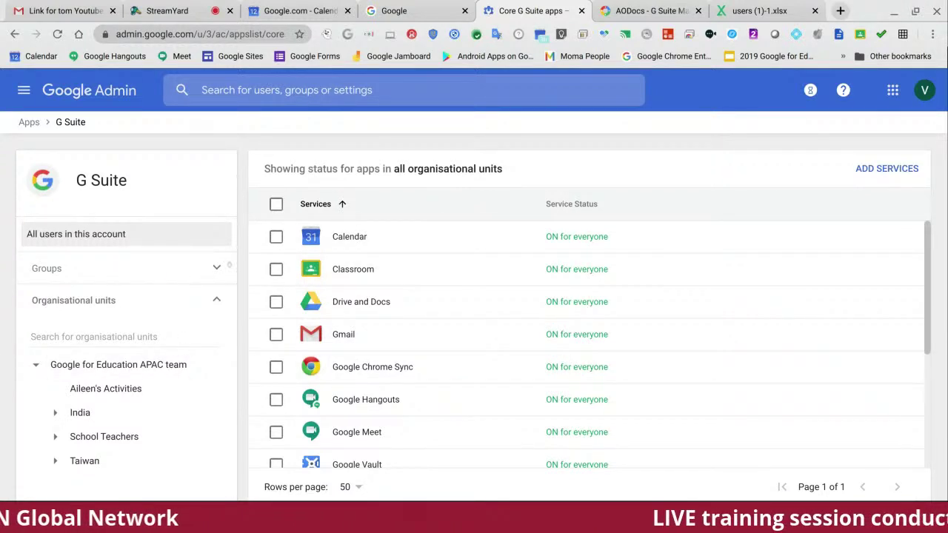
Step: Toggle the Groups and Organisational units sections of the G Suite services list
left_click(216, 298)
left_click(215, 269)
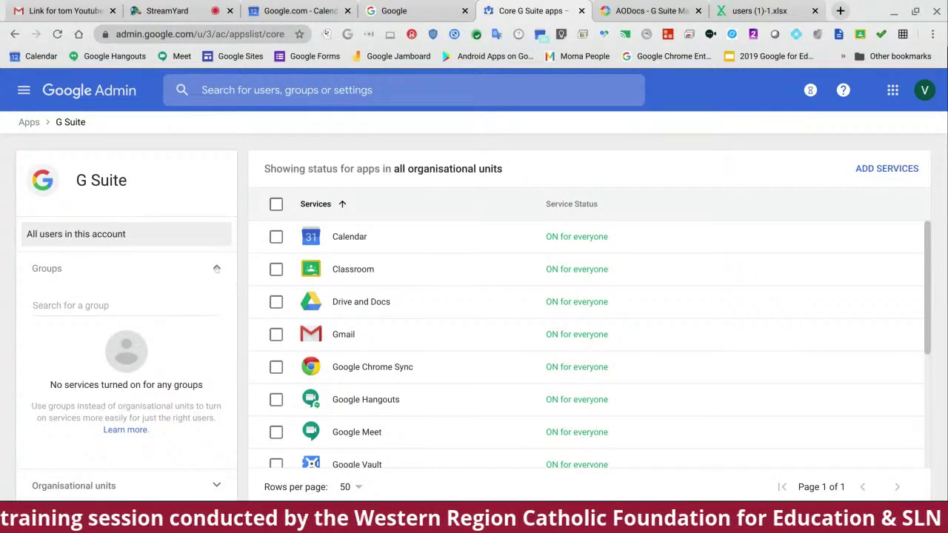
left_click(215, 268)
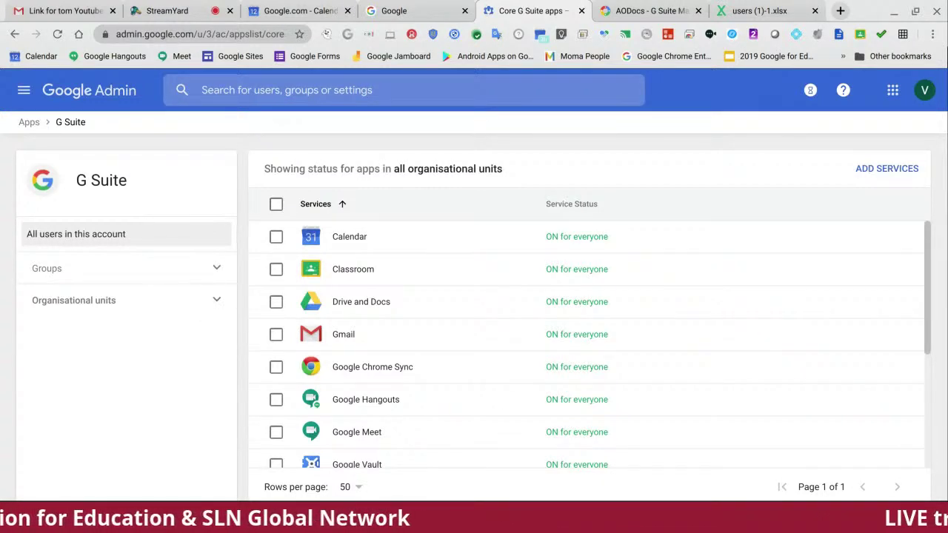
left_click(217, 300)
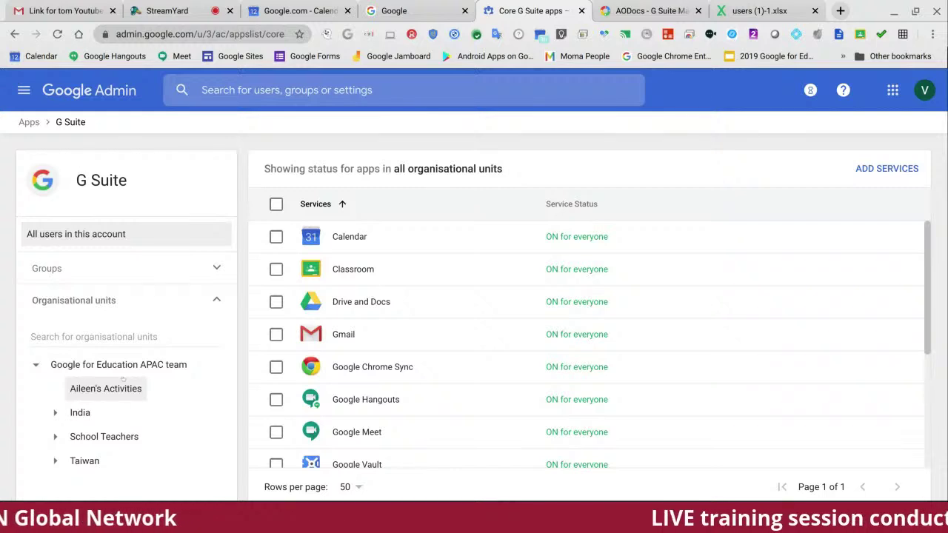
Step: Expand School Teachers, show service status for Maths, and open the Classroom settings
left_click(53, 437)
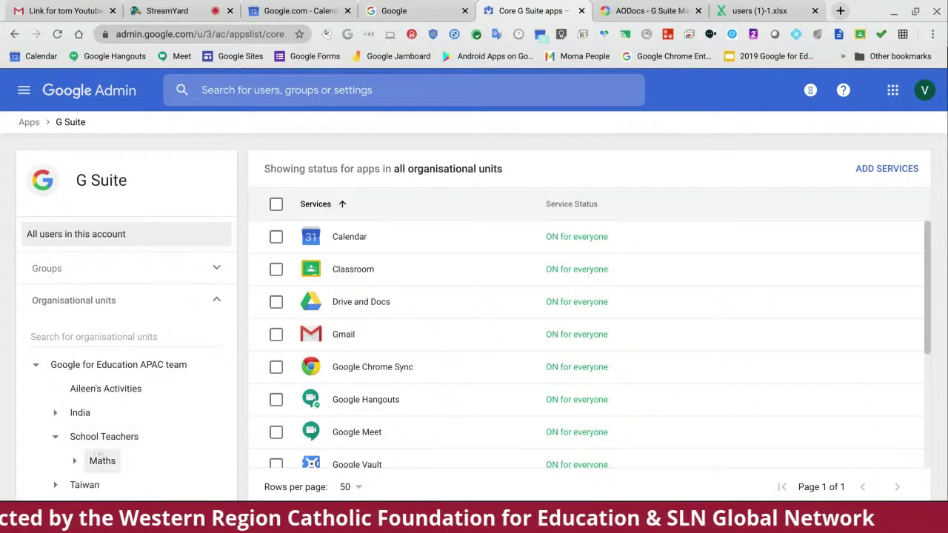
left_click(99, 459)
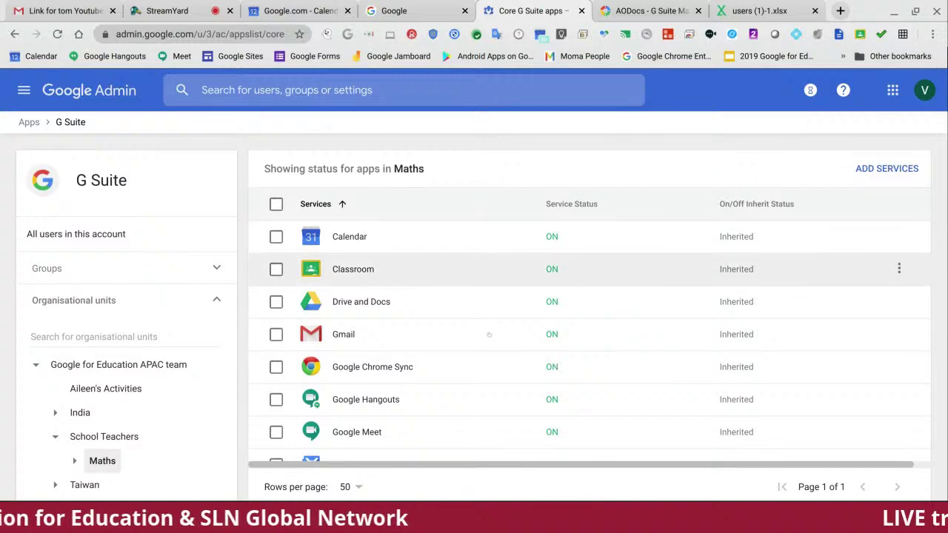
scroll(489, 335, "down", 3)
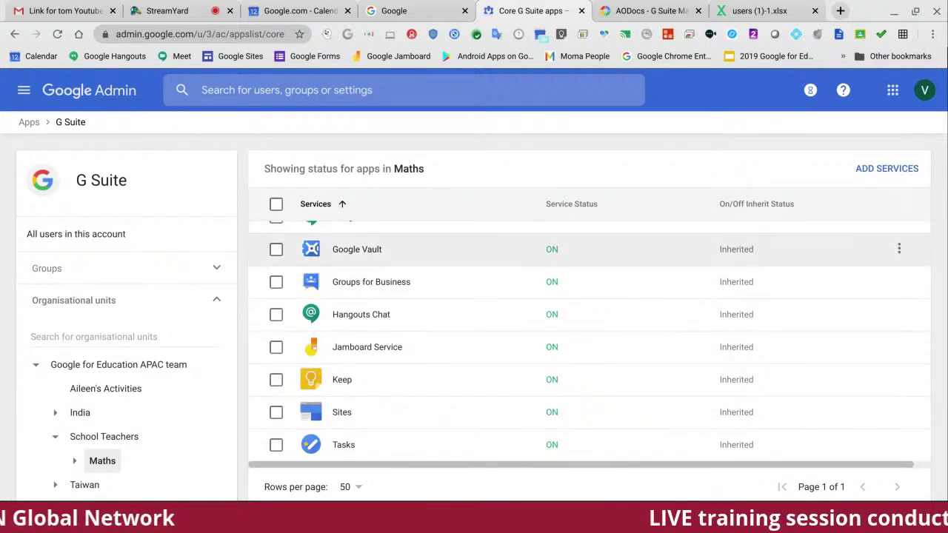
scroll(632, 317, "up", 3)
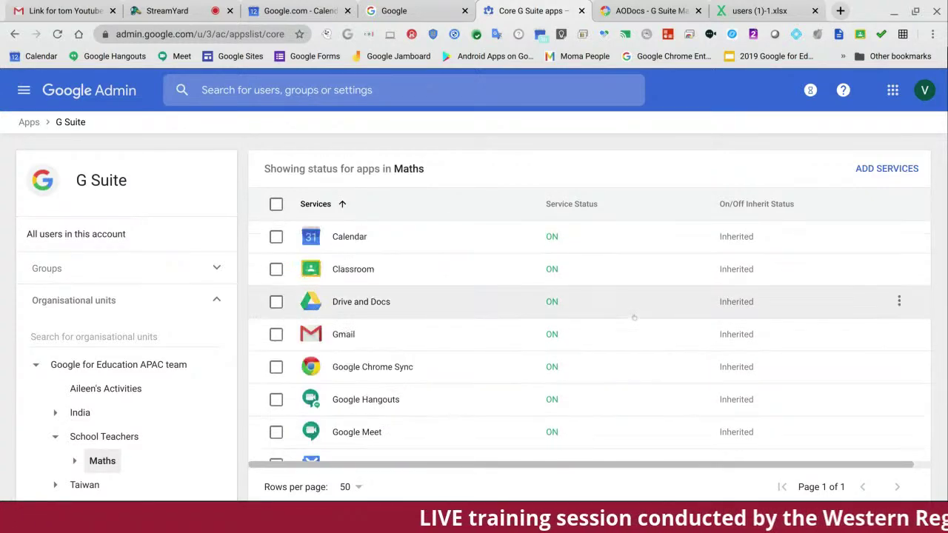
scroll(459, 296, "down", 1)
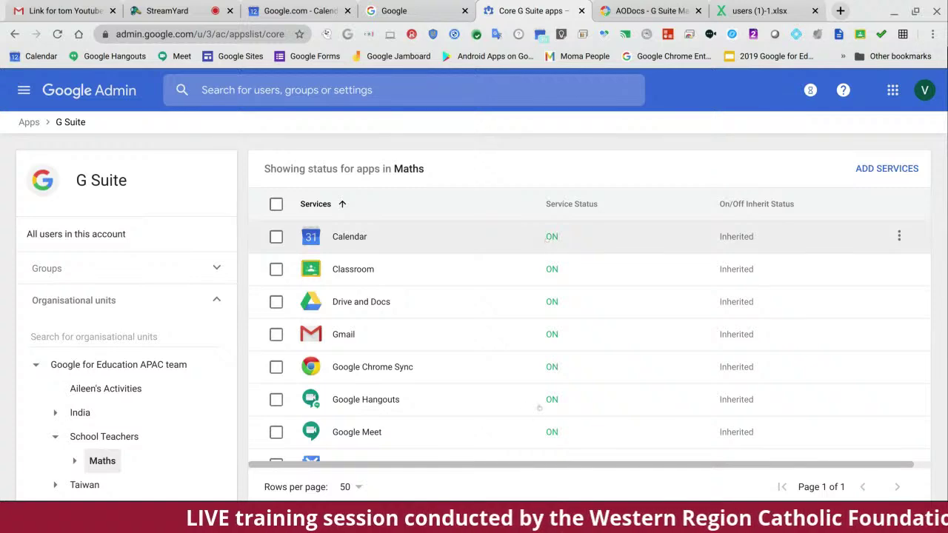
scroll(375, 347, "up", 1)
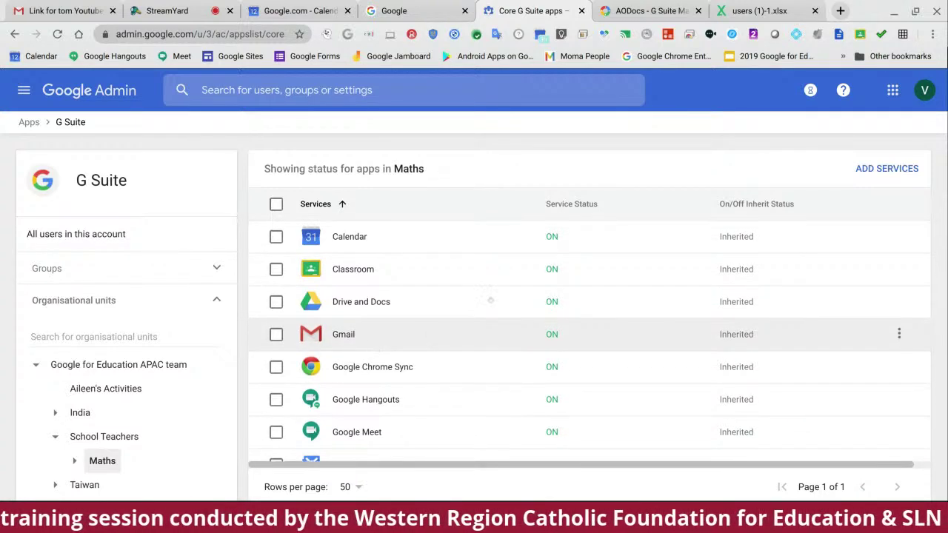
left_click(354, 270)
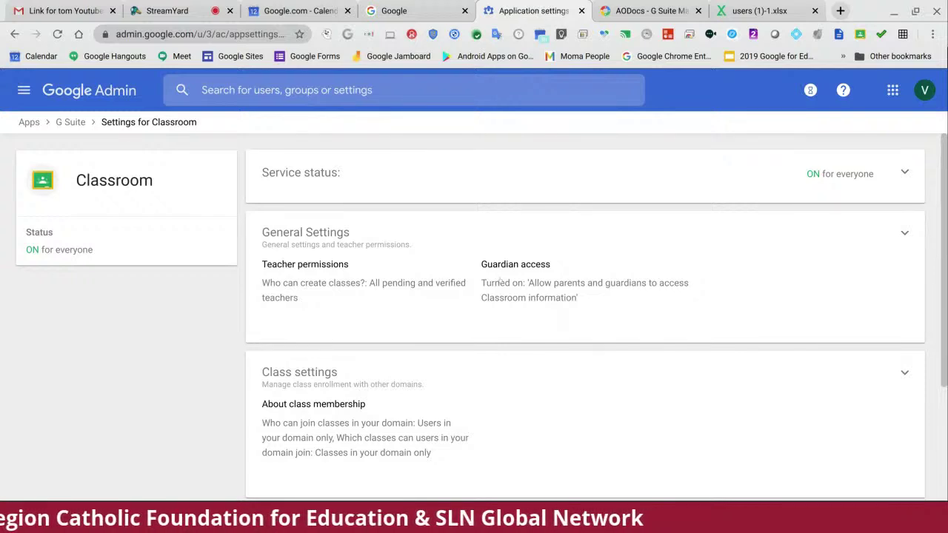
Step: Look at Classroom's General Settings details, then return and scroll down to the Class settings card
scroll(500, 282, "down", 2)
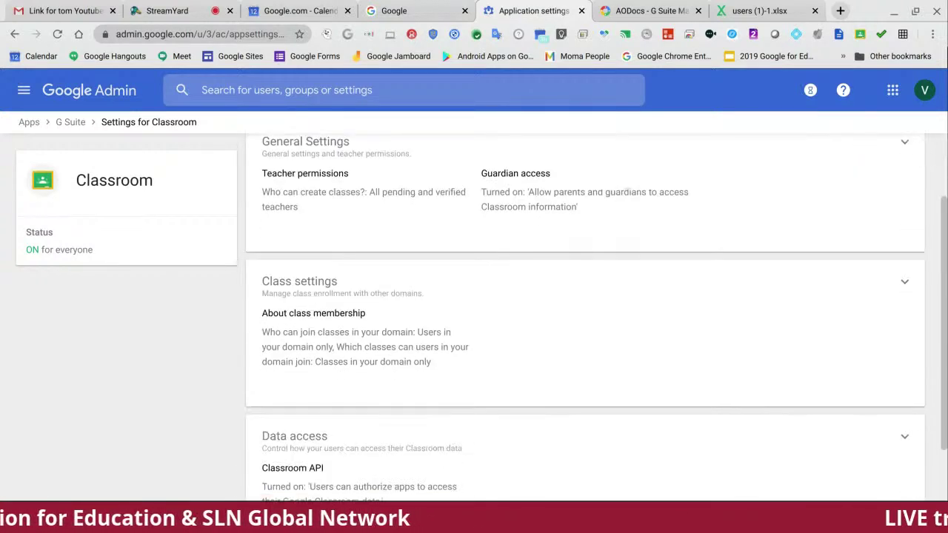
scroll(585, 311, "up", 2)
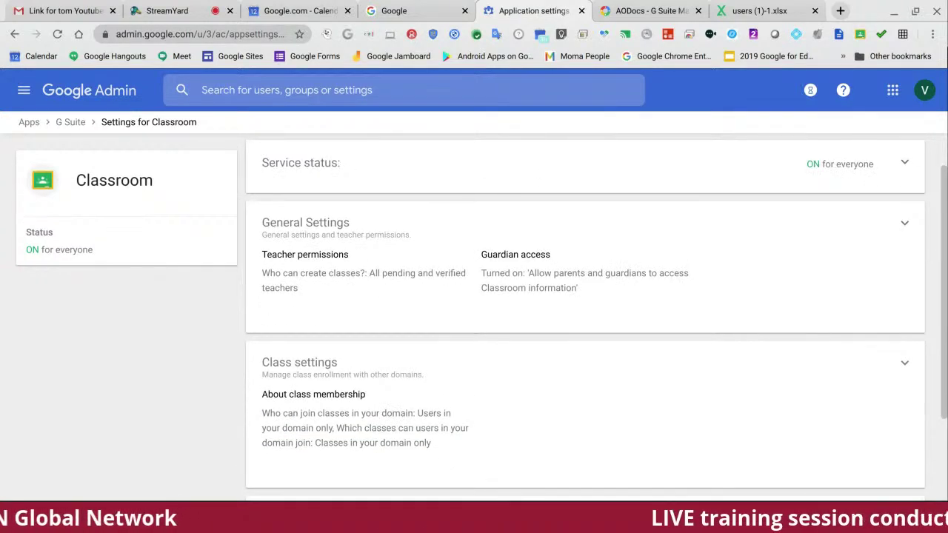
scroll(777, 244, "up", 1)
left_click(904, 232)
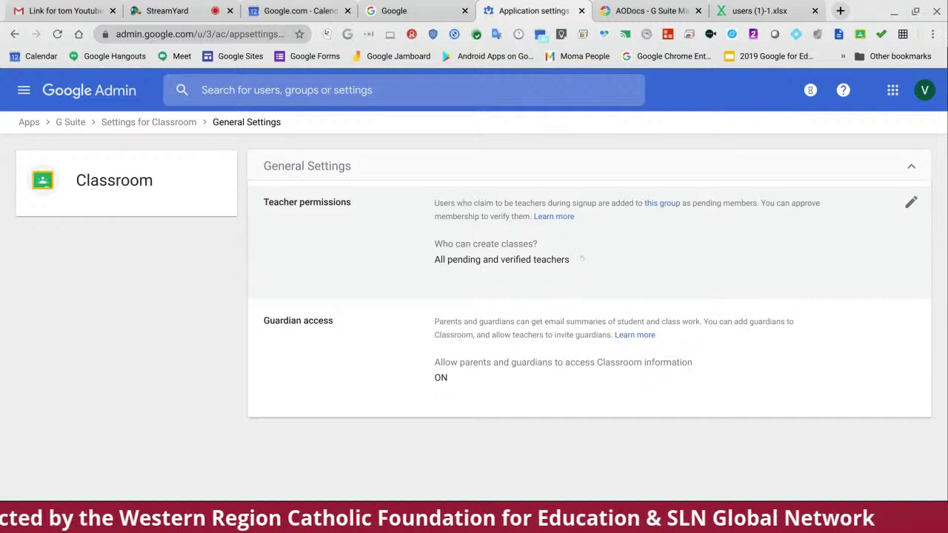
left_click(910, 166)
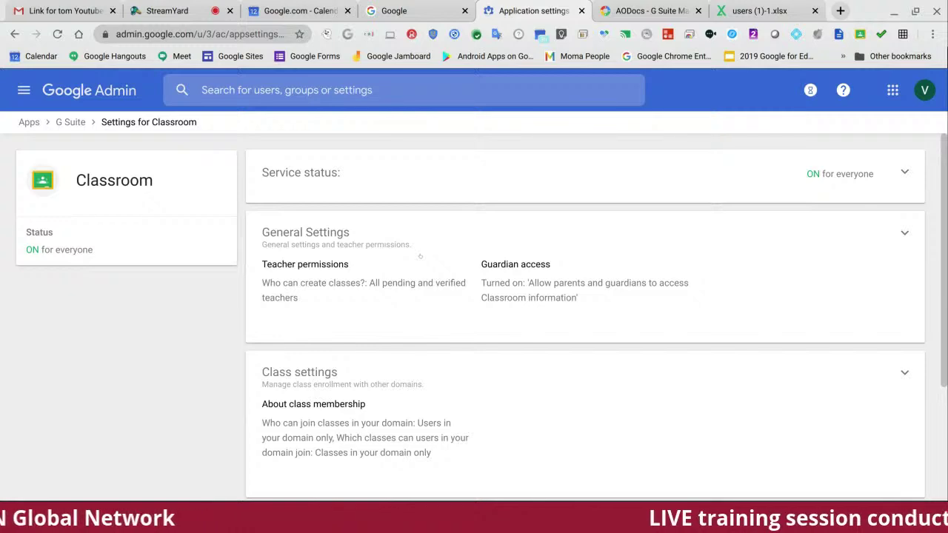
scroll(433, 239, "down", 1)
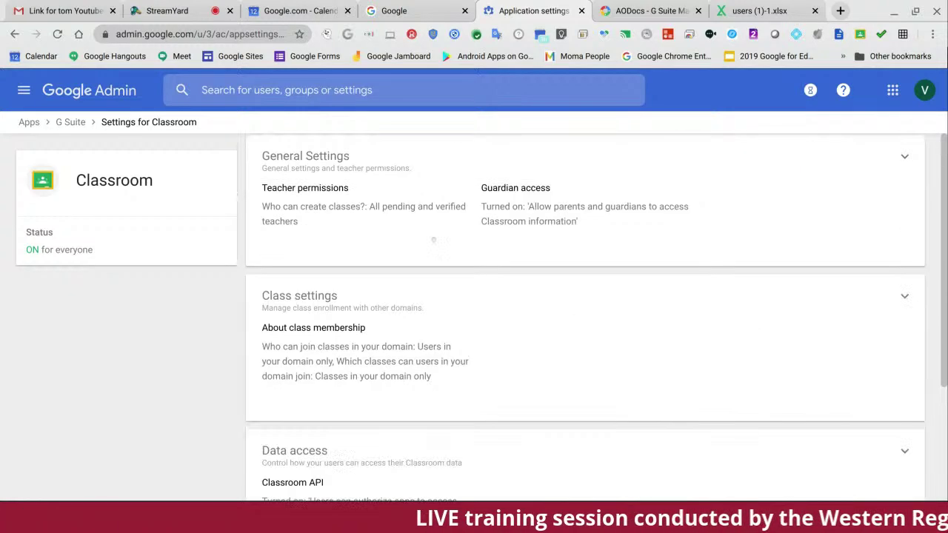
scroll(433, 239, "down", 1)
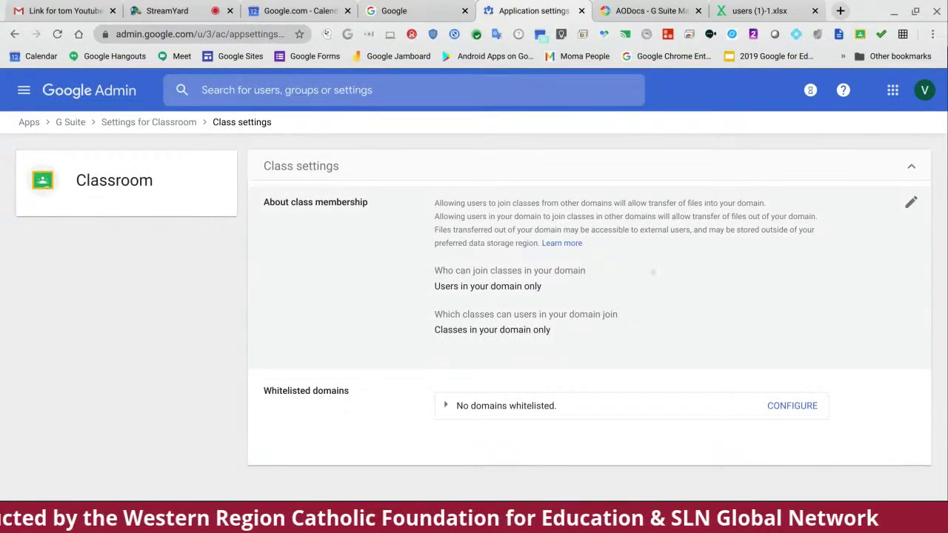
Step: Review the About class membership options without changes, then collapse back to the Classroom overview
left_click(586, 262)
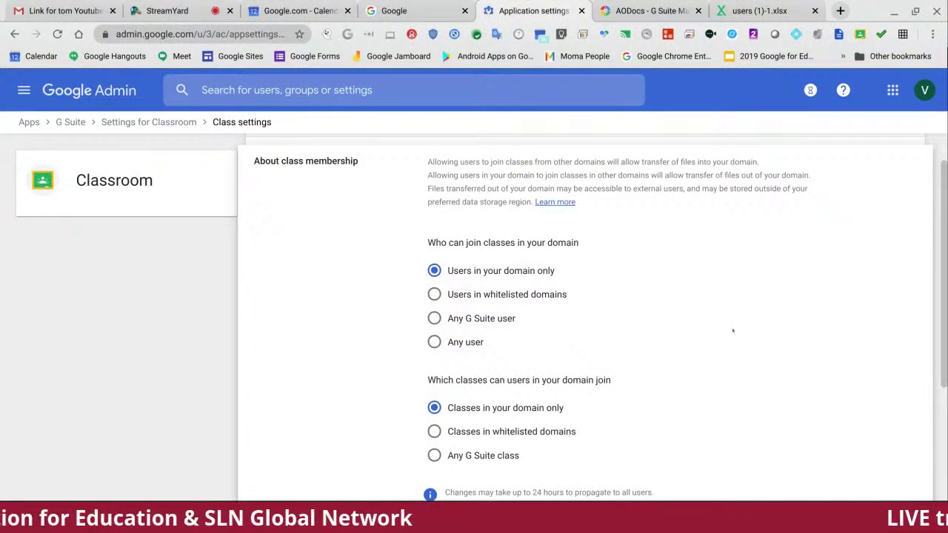
scroll(772, 306, "up", 1)
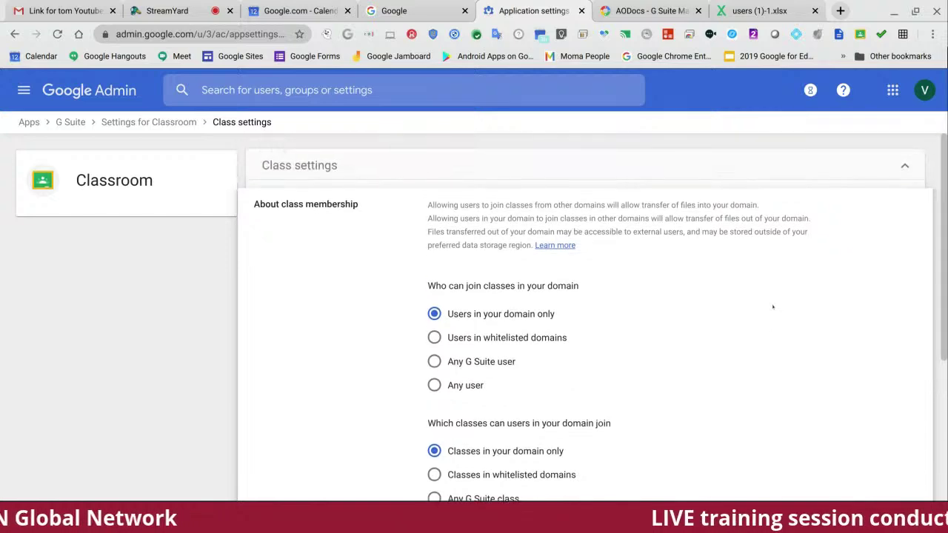
scroll(772, 306, "down", 3)
scroll(772, 307, "up", 3)
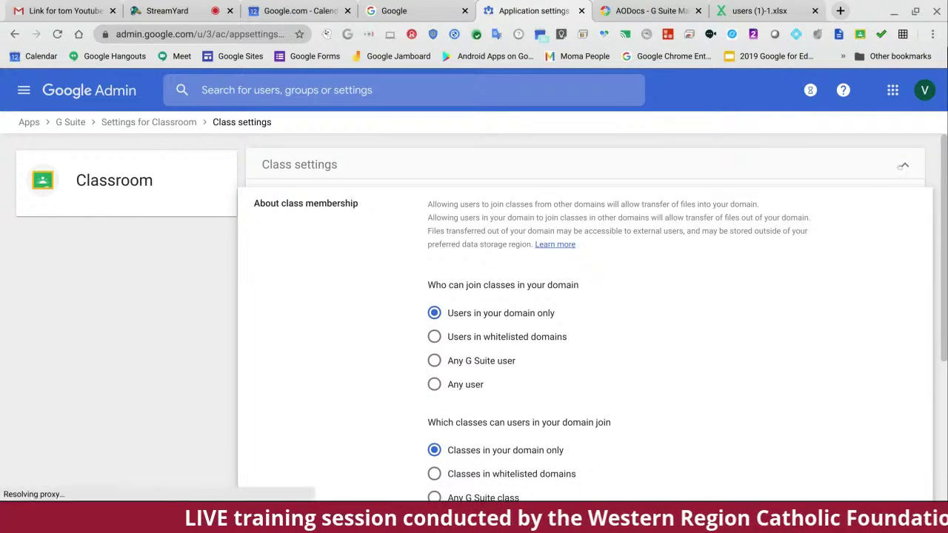
left_click(902, 166)
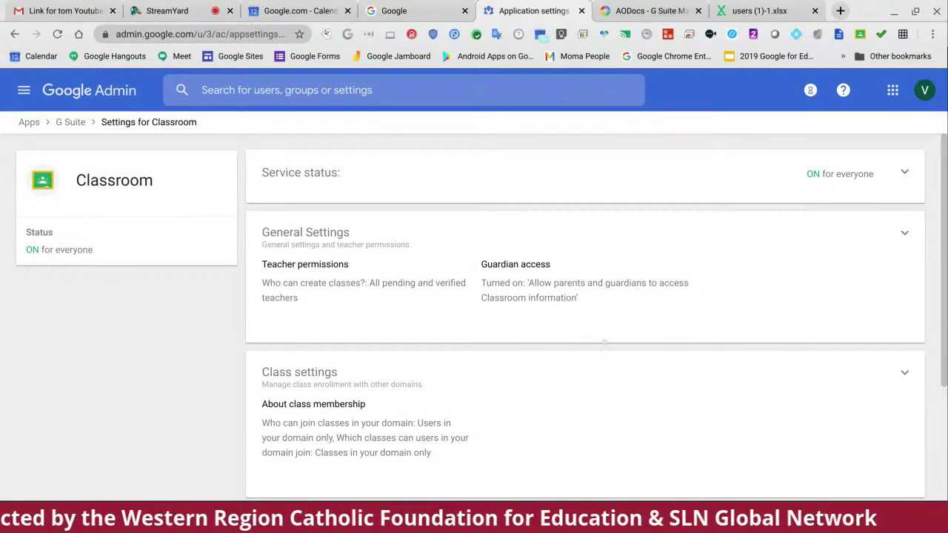
Step: Open Classroom's General Settings to see teacher permissions and guardian access
scroll(604, 342, "down", 2)
scroll(604, 342, "up", 2)
scroll(604, 342, "down", 2)
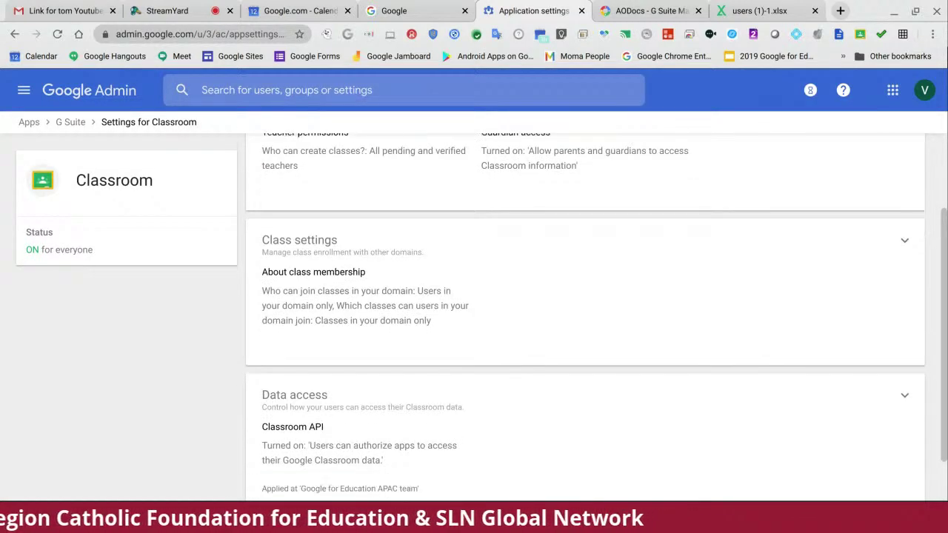
scroll(585, 264, "up", 2)
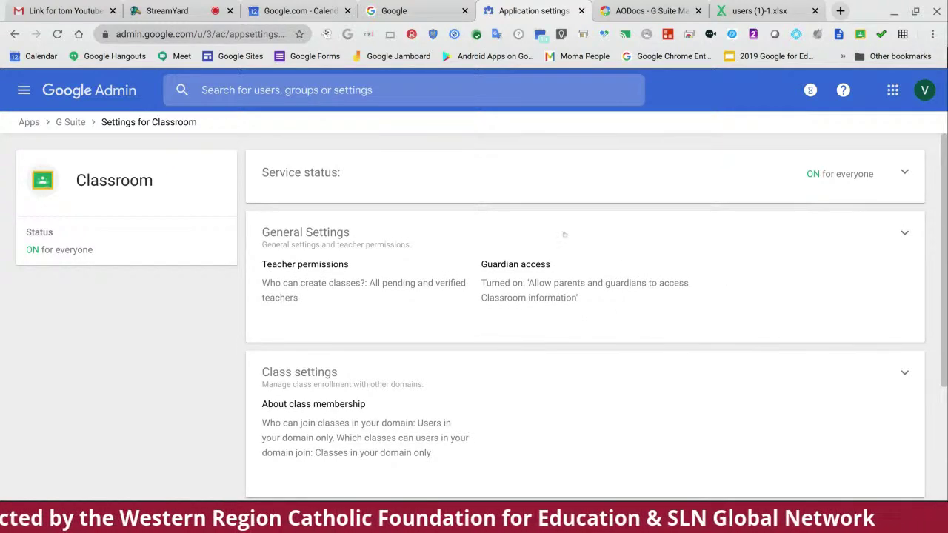
left_click(527, 267)
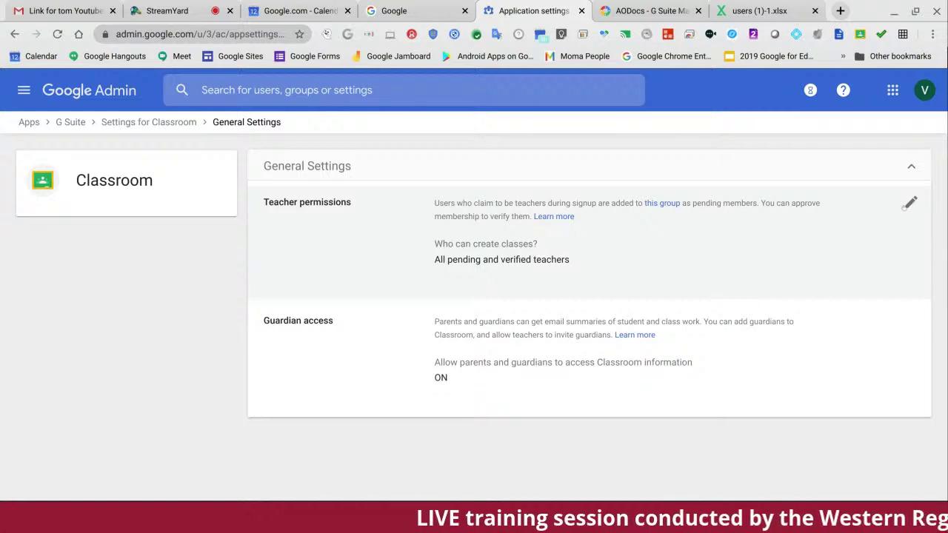
left_click(910, 202)
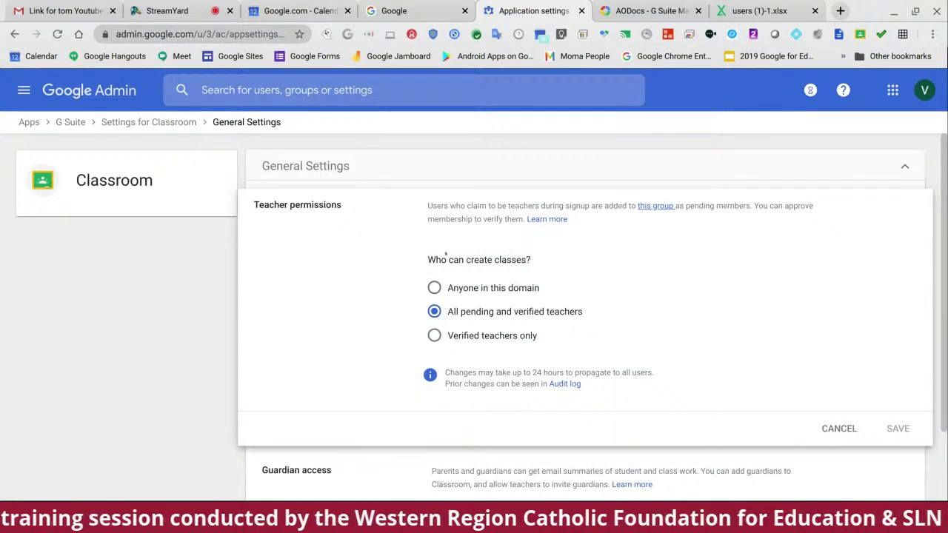
left_click_drag(427, 259, 546, 260)
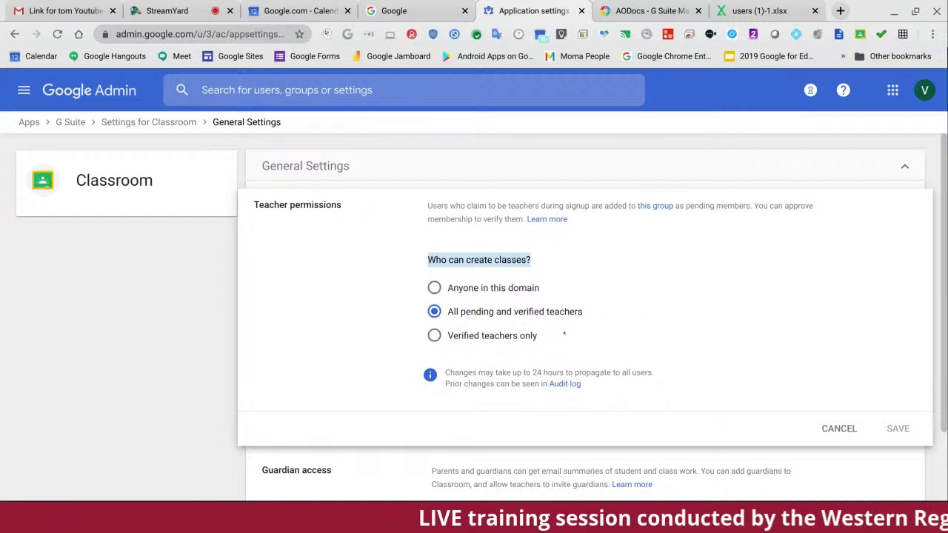
left_click(839, 430)
mouse_move(886, 326)
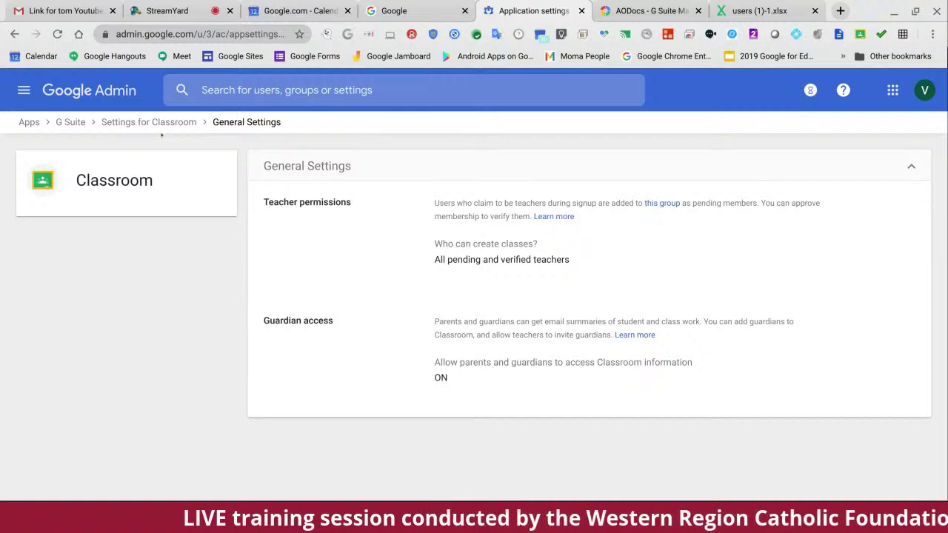
Step: Use the Settings for Classroom and Apps breadcrumbs to return to the G Suite services list
left_click(137, 123)
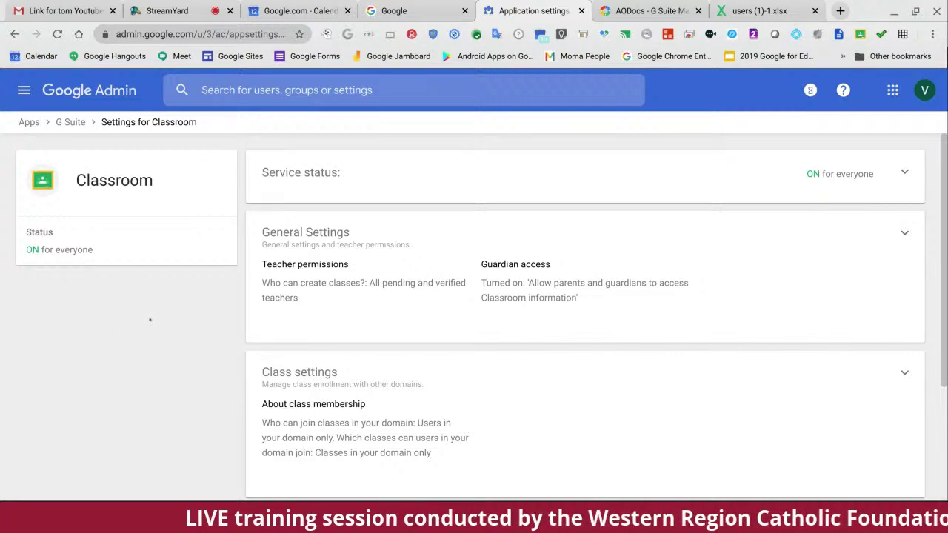
left_click(28, 122)
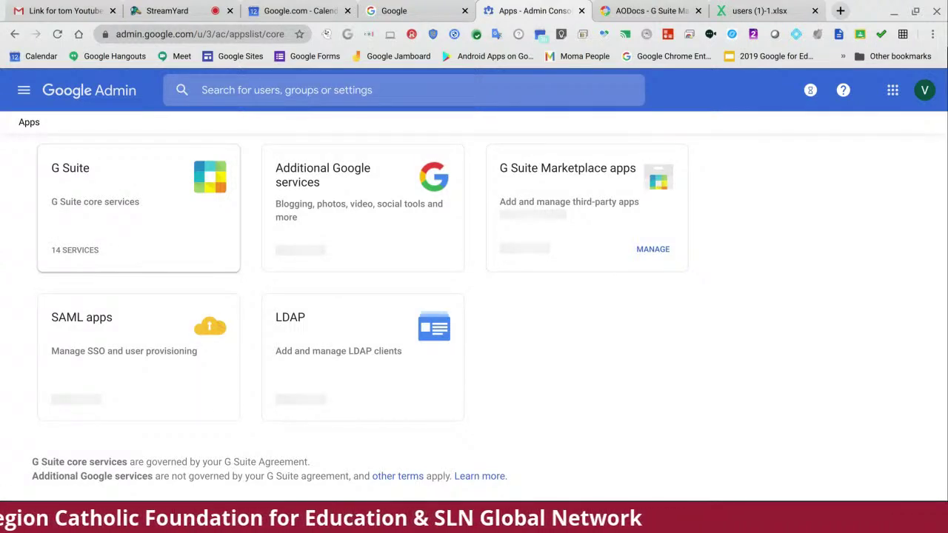
left_click(120, 180)
scroll(403, 253, "down", 3)
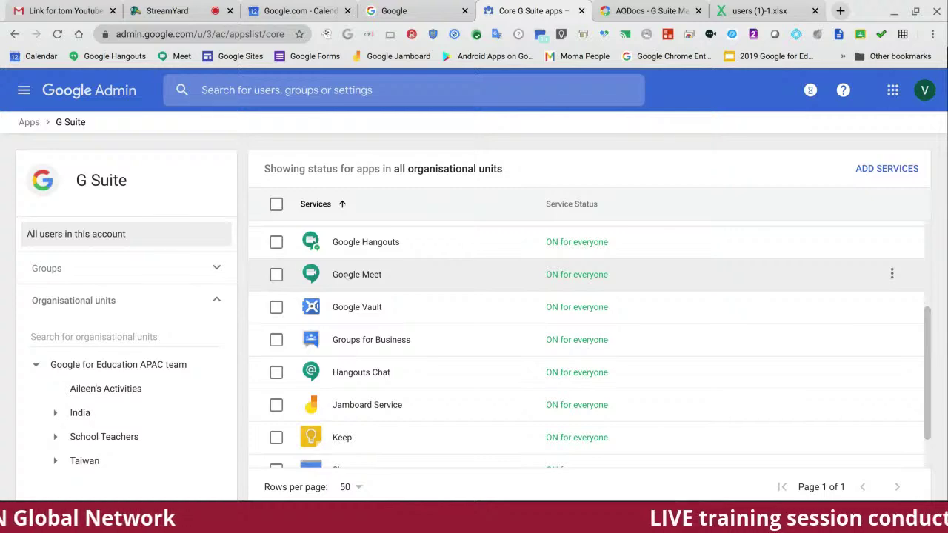
Step: Review Google Meet's video and interoperability settings, with recording and streaming on, then return to Apps
left_click(346, 276)
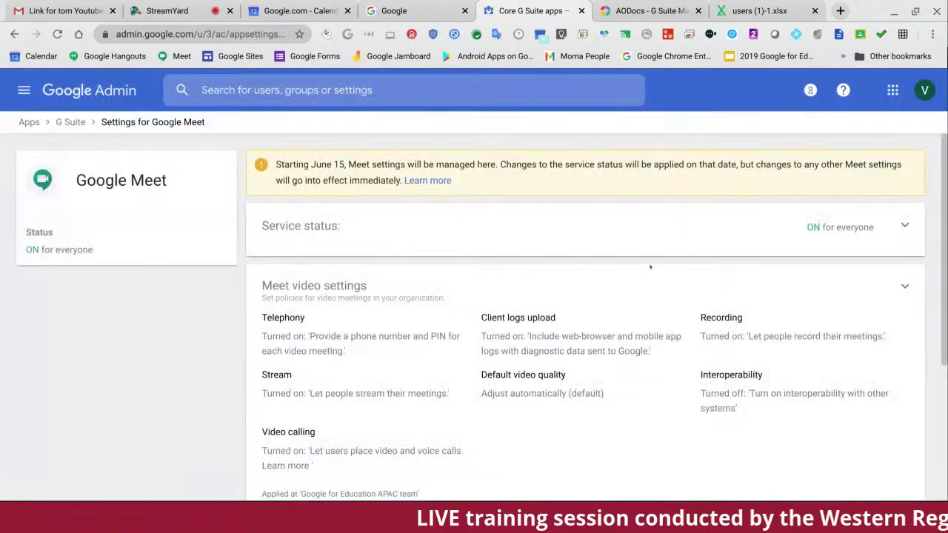
scroll(650, 267, "down", 2)
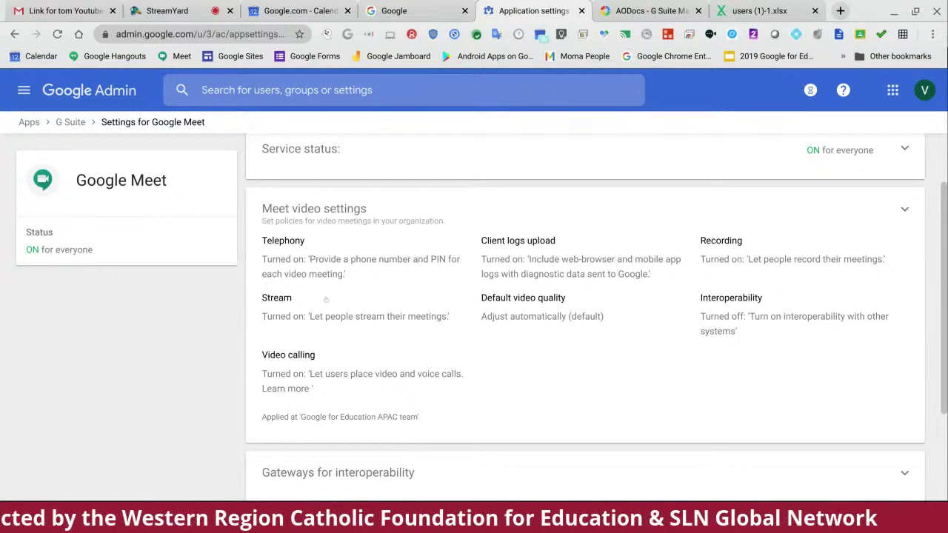
scroll(704, 291, "up", 2)
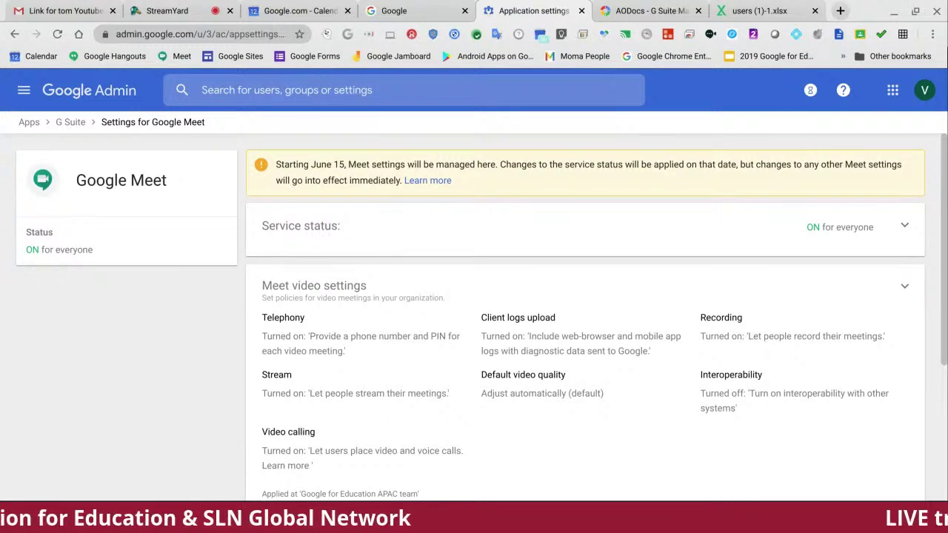
scroll(624, 335, "down", 1)
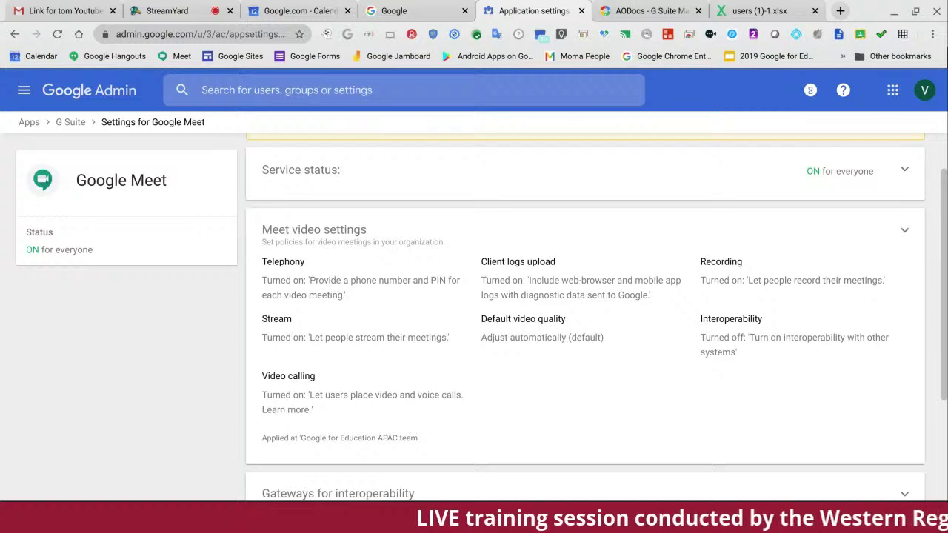
scroll(609, 295, "down", 3)
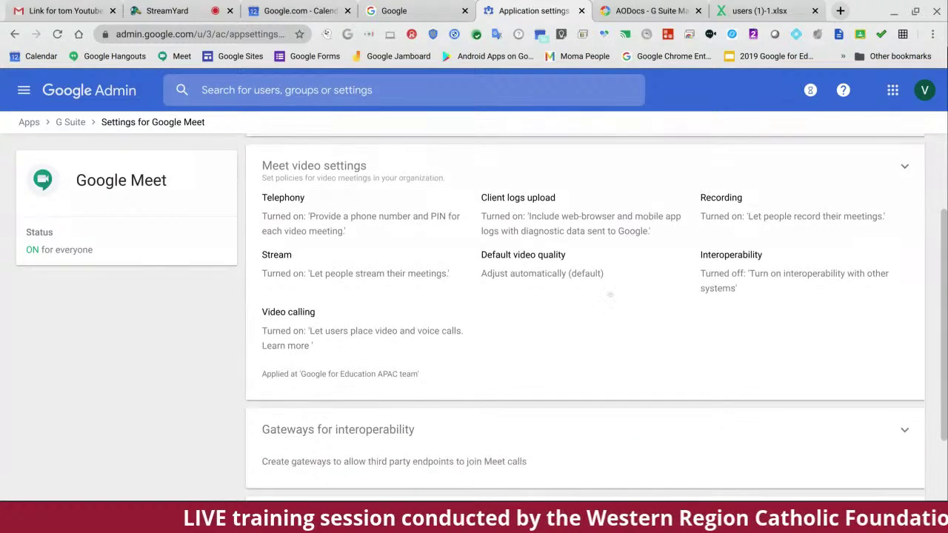
scroll(609, 294, "up", 3)
scroll(610, 294, "down", 2)
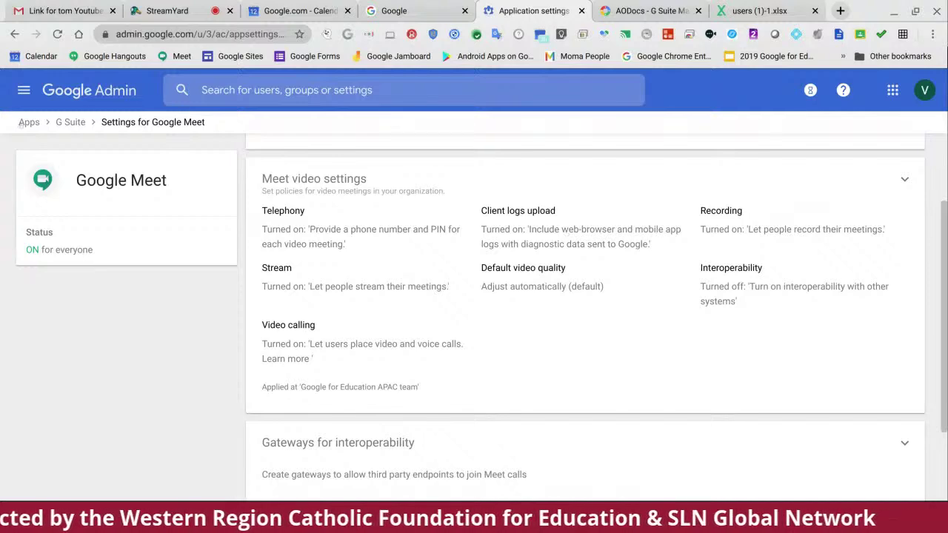
left_click(29, 122)
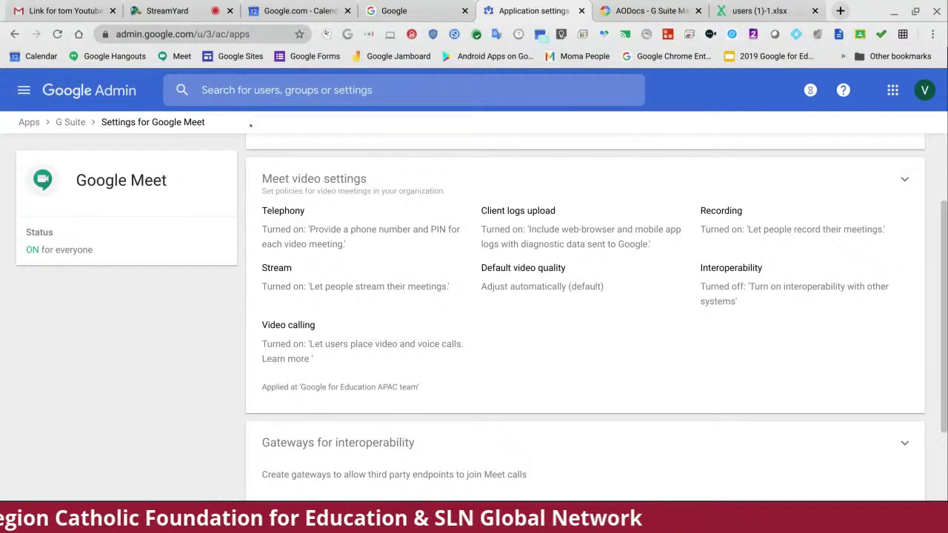
Step: Scroll the G Suite services list, confirming every service is ON for everyone, then open the navigation drawer
left_click(177, 206)
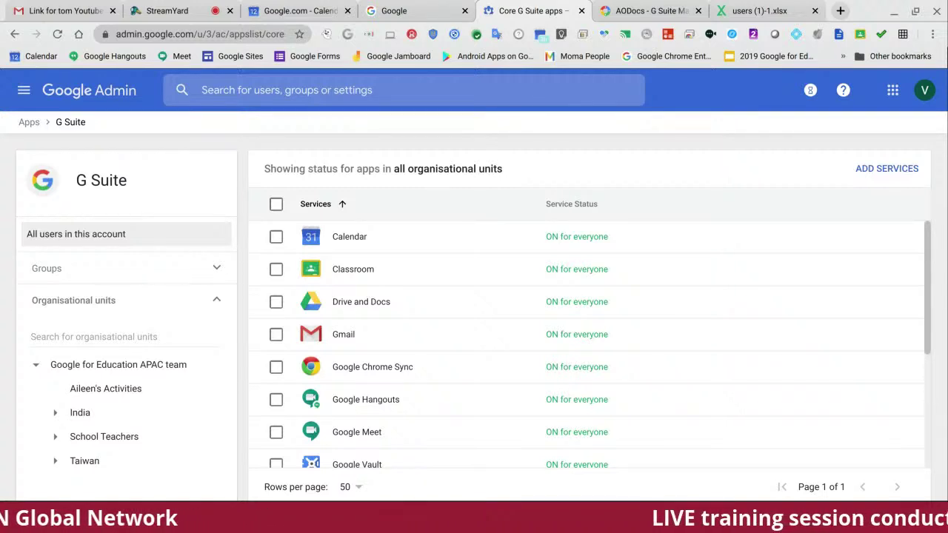
scroll(451, 246, "down", 1)
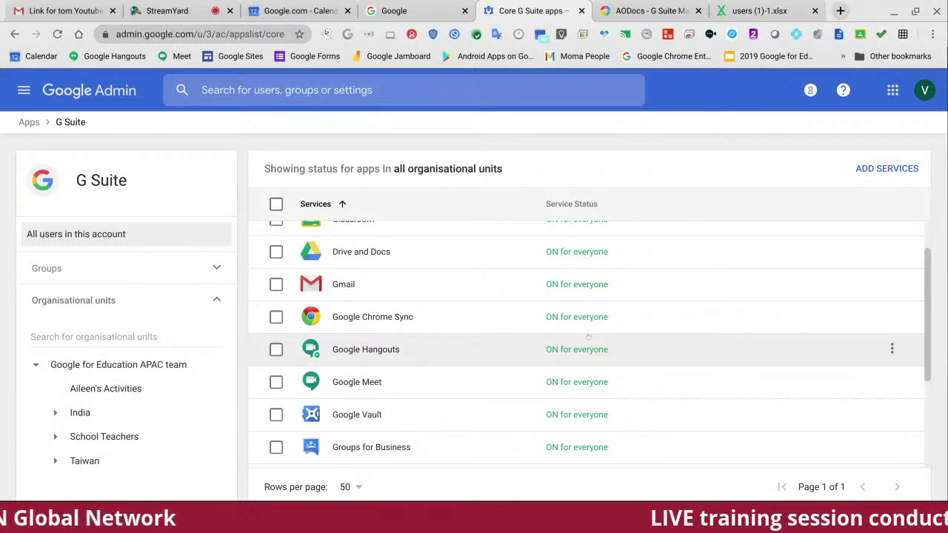
scroll(596, 326, "up", 1)
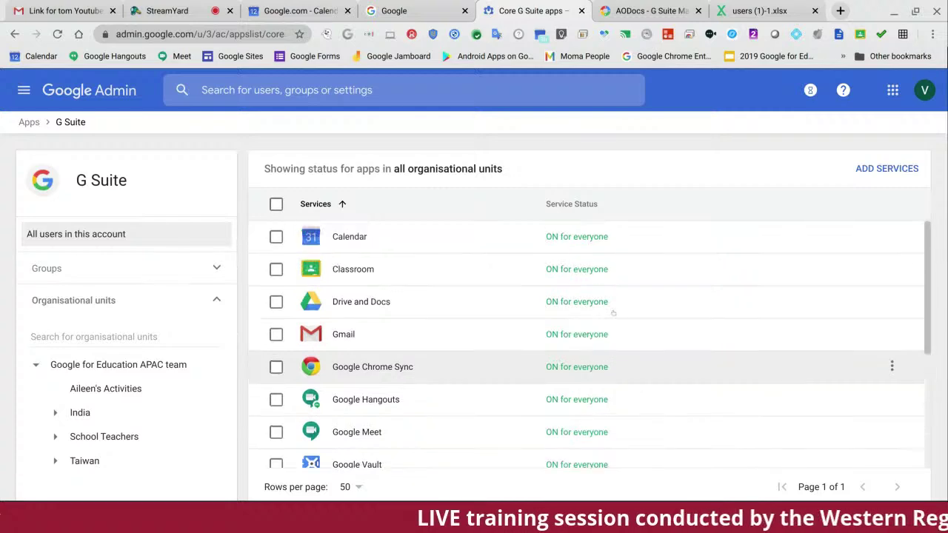
scroll(613, 313, "down", 3)
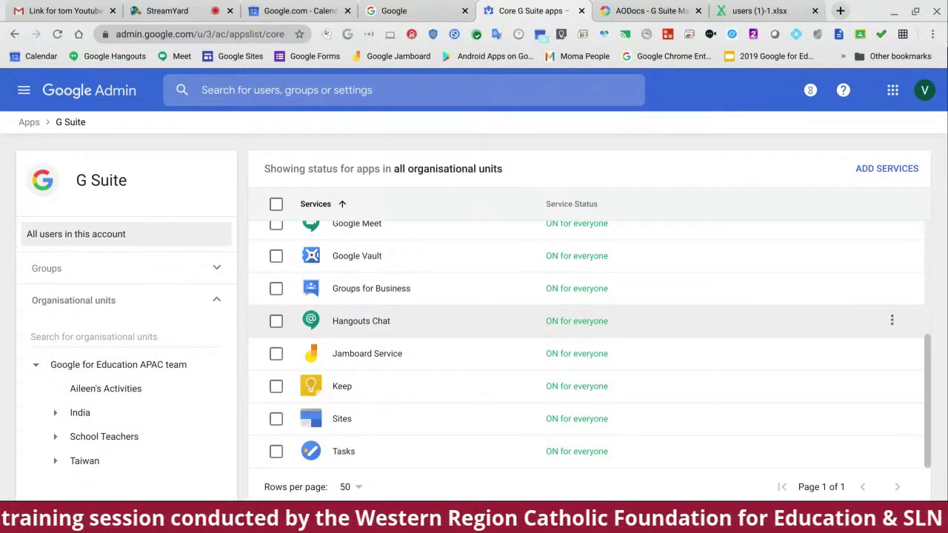
scroll(891, 310, "up", 3)
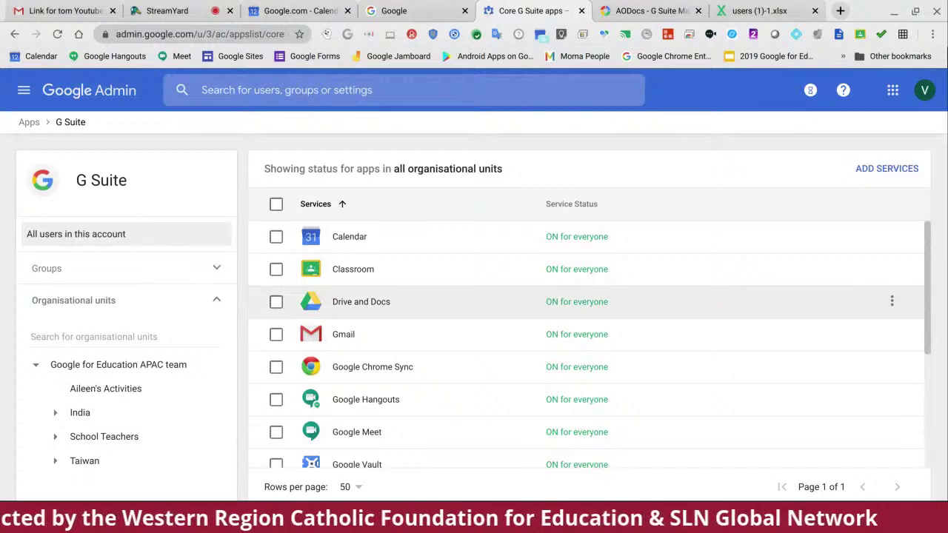
scroll(432, 396, "down", 2)
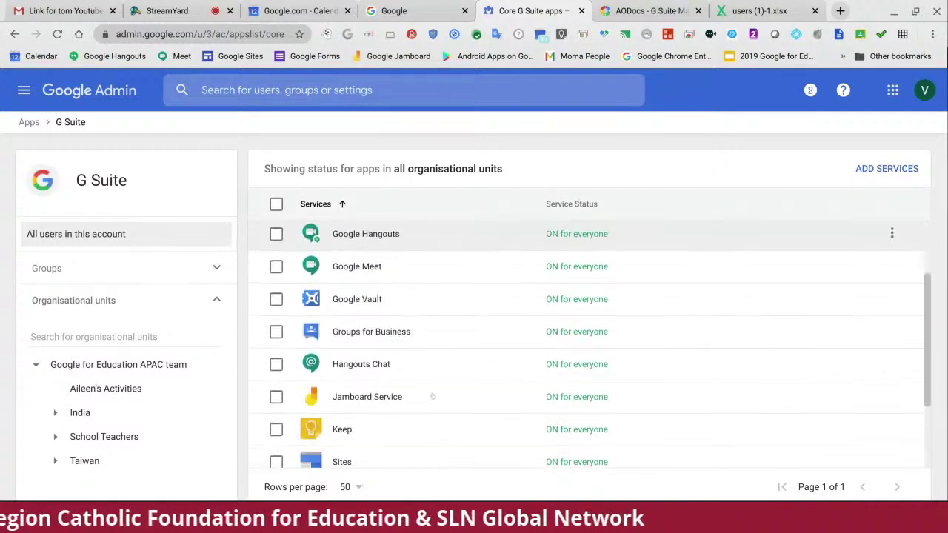
scroll(432, 396, "down", 1)
scroll(432, 396, "up", 3)
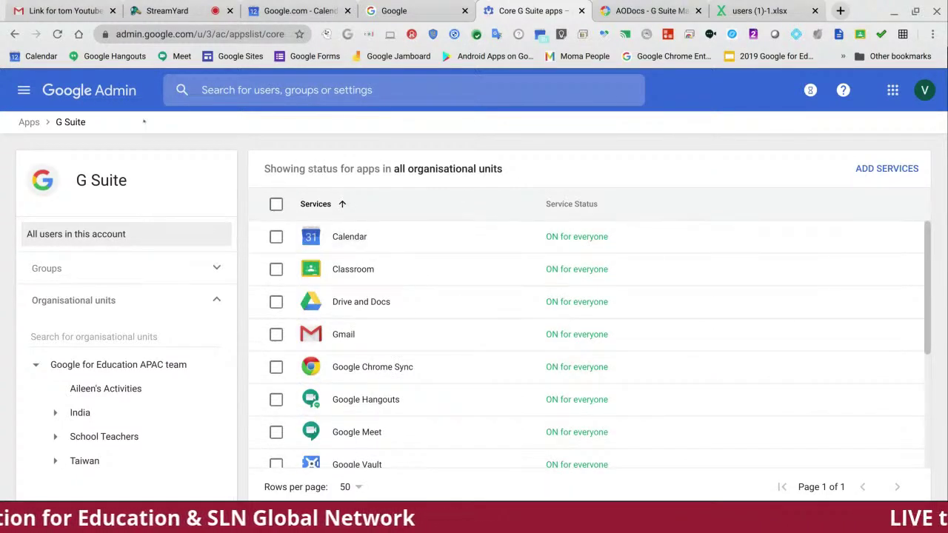
left_click(24, 90)
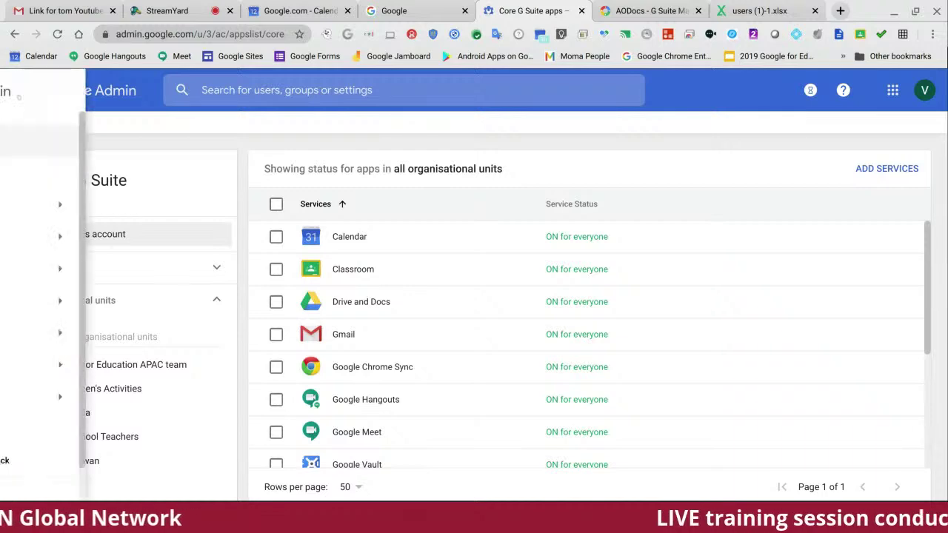
Step: Go back to the Admin console home and open the Reports tile to show Highlights
left_click(83, 142)
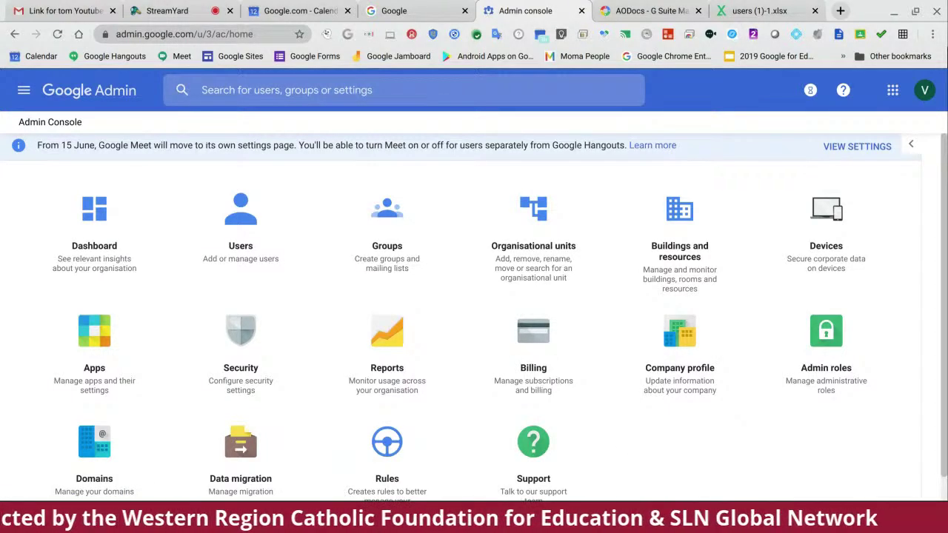
left_click(395, 346)
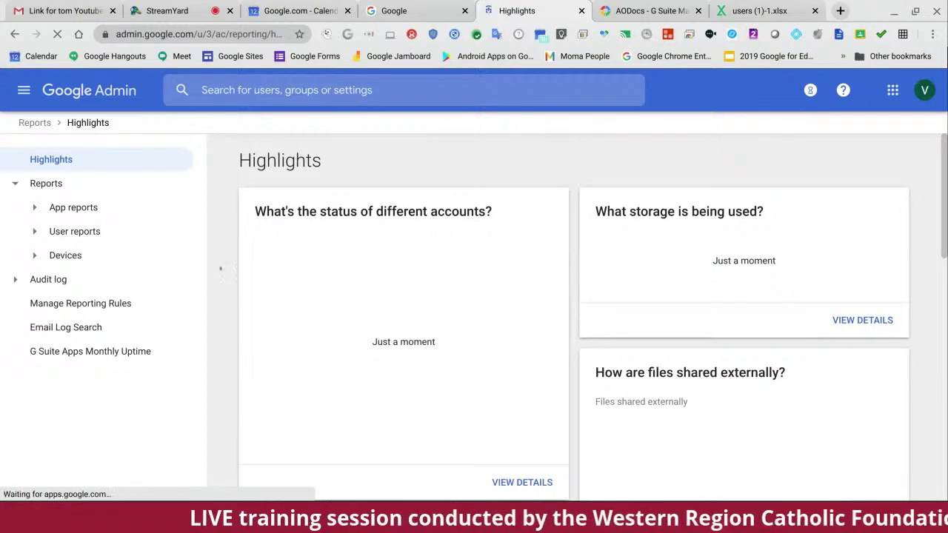
scroll(238, 267, "down", 1)
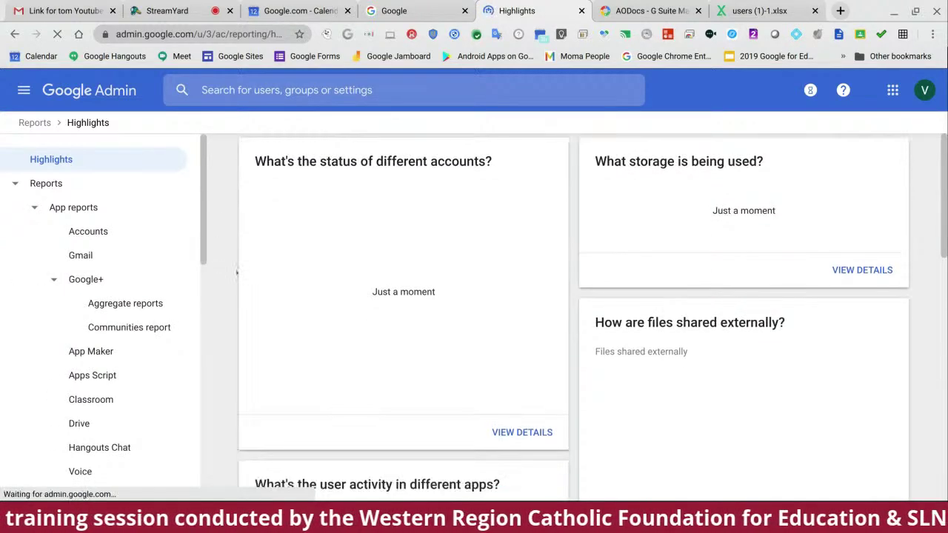
scroll(237, 272, "down", 2)
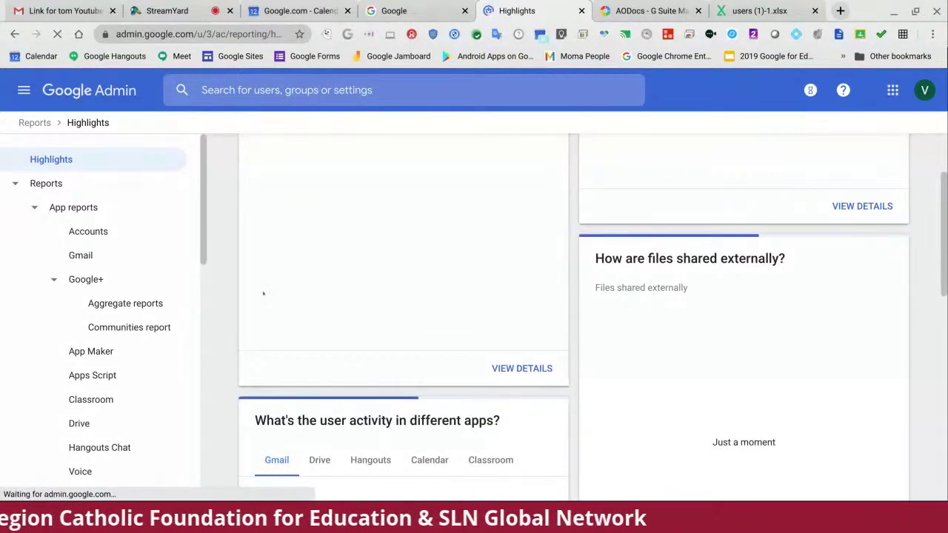
scroll(262, 294, "down", 4)
scroll(263, 294, "down", 2)
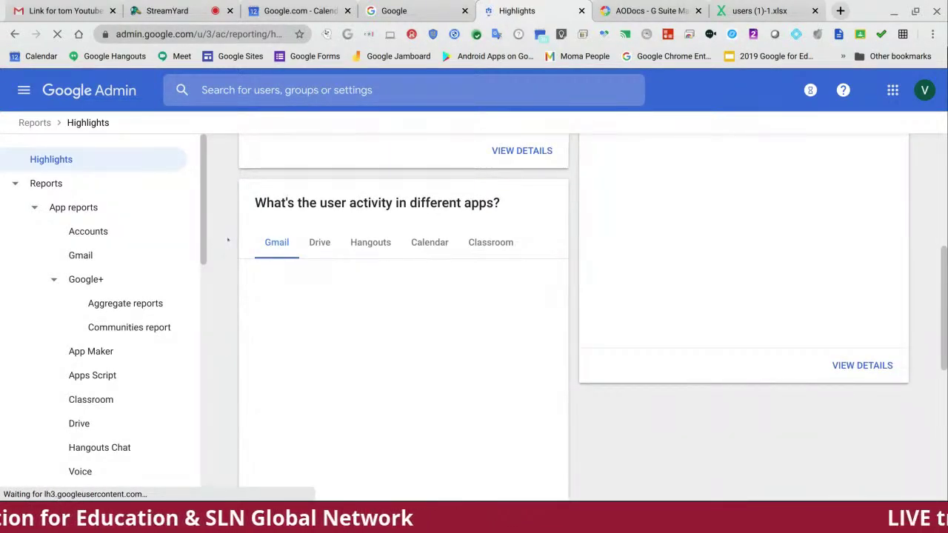
scroll(228, 239, "down", 2)
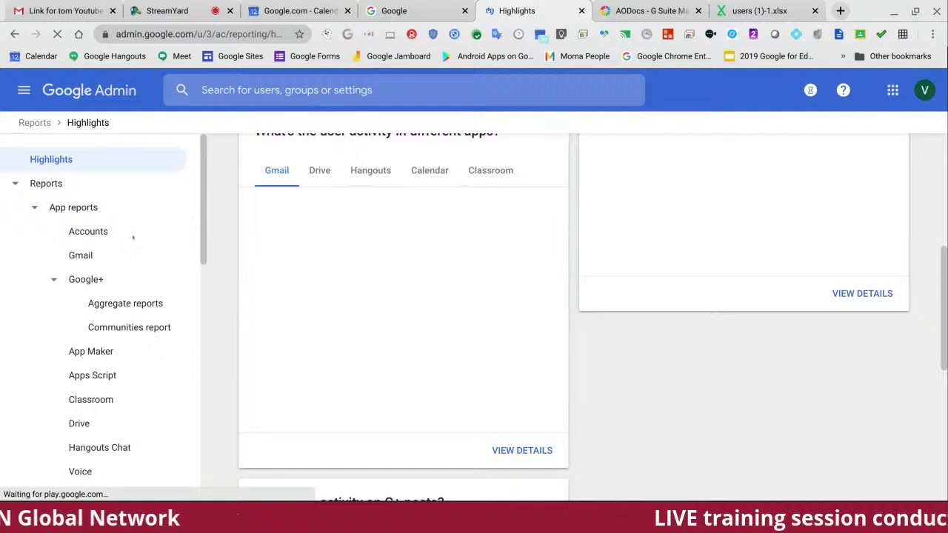
scroll(132, 241, "down", 3)
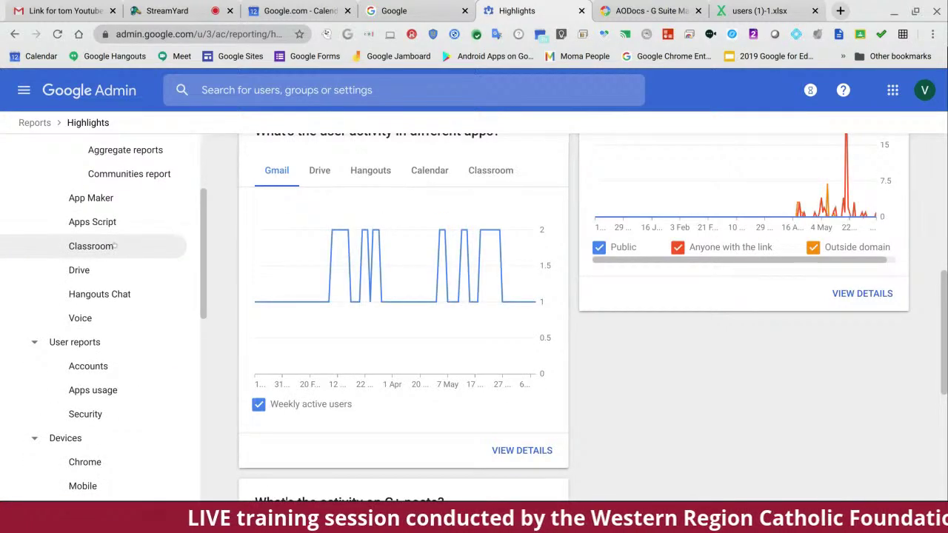
left_click(111, 245)
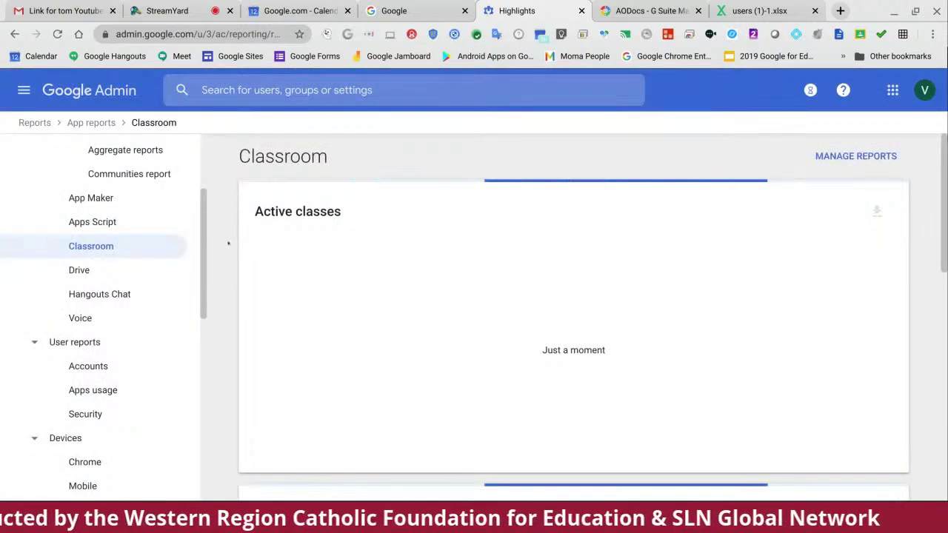
Step: Scroll through the Classroom report's Active classes, Posts created and Classes created charts
scroll(229, 238, "down", 3)
scroll(228, 243, "down", 5)
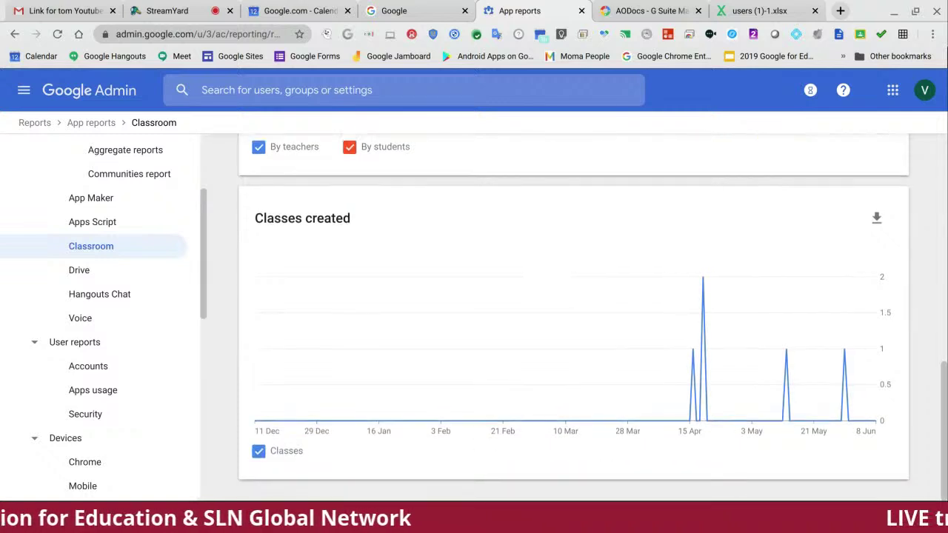
scroll(574, 303, "up", 4)
scroll(573, 303, "up", 4)
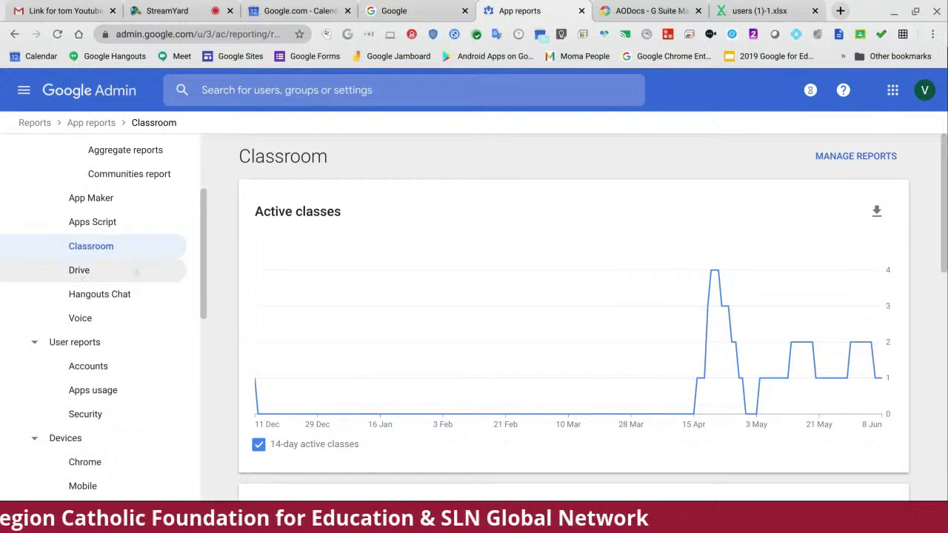
scroll(83, 278, "down", 5)
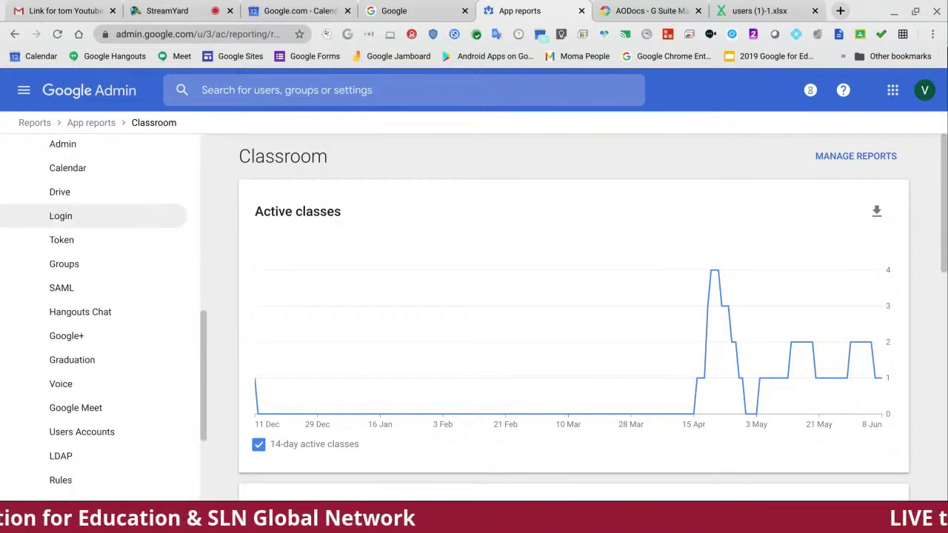
scroll(83, 270, "down", 3)
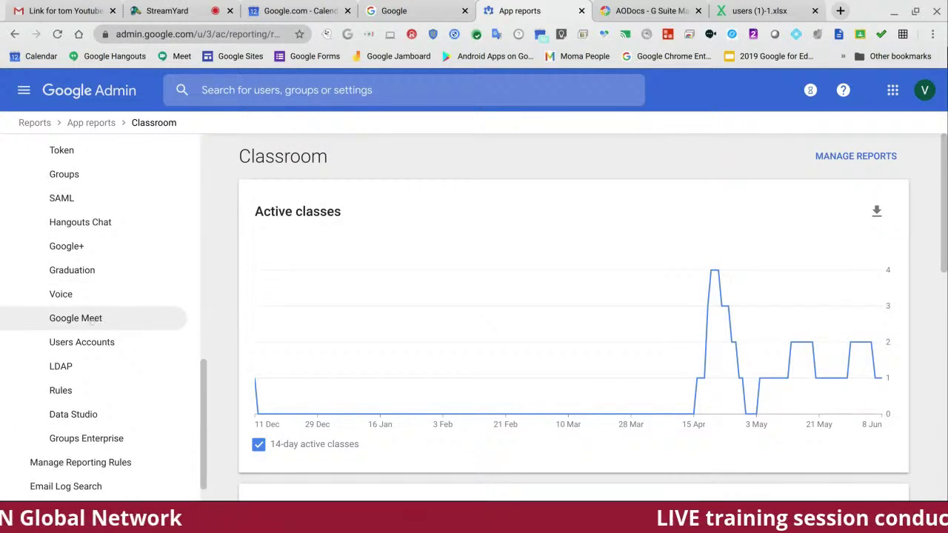
Step: Open the Google Meet audit log and browse its events from 13 May back to 16 April 2020
left_click(76, 317)
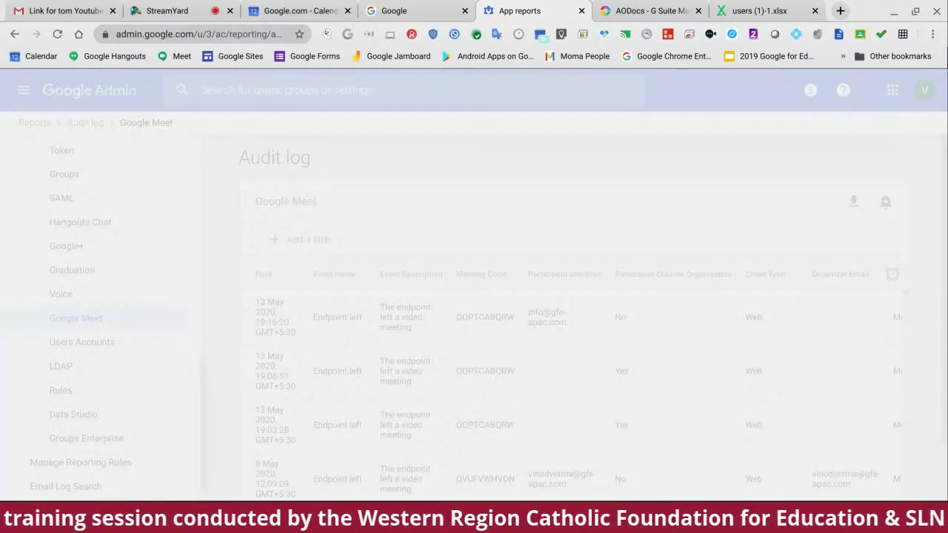
scroll(362, 308, "down", 1)
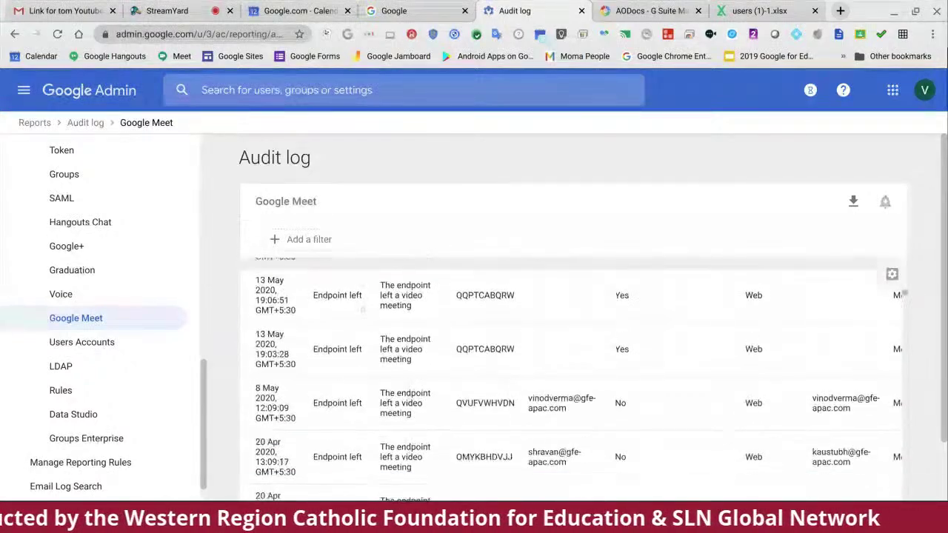
scroll(362, 308, "up", 2)
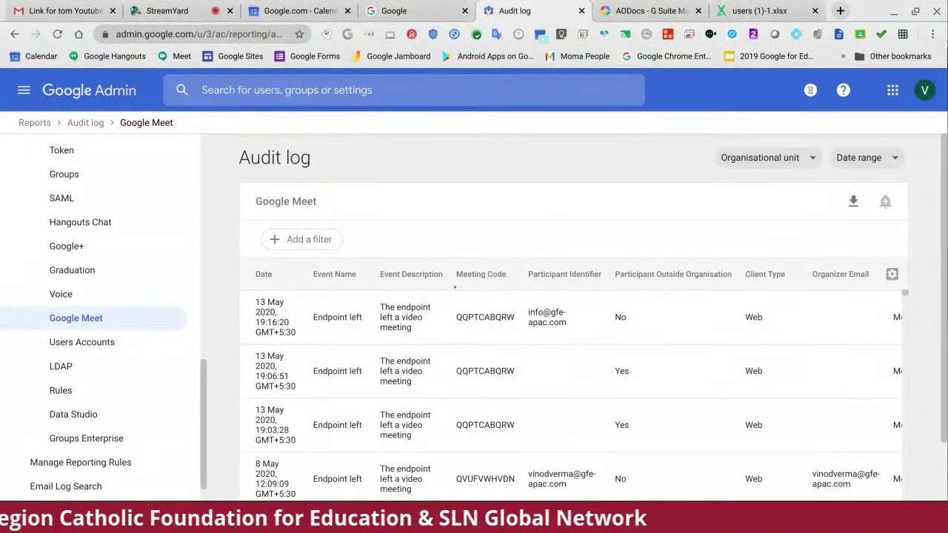
scroll(493, 285, "down", 3)
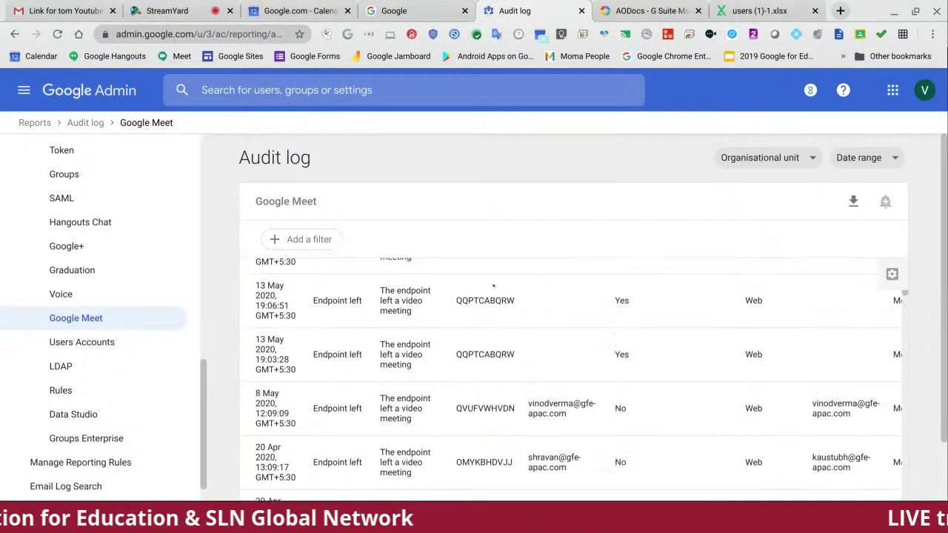
scroll(574, 363, "down", 8)
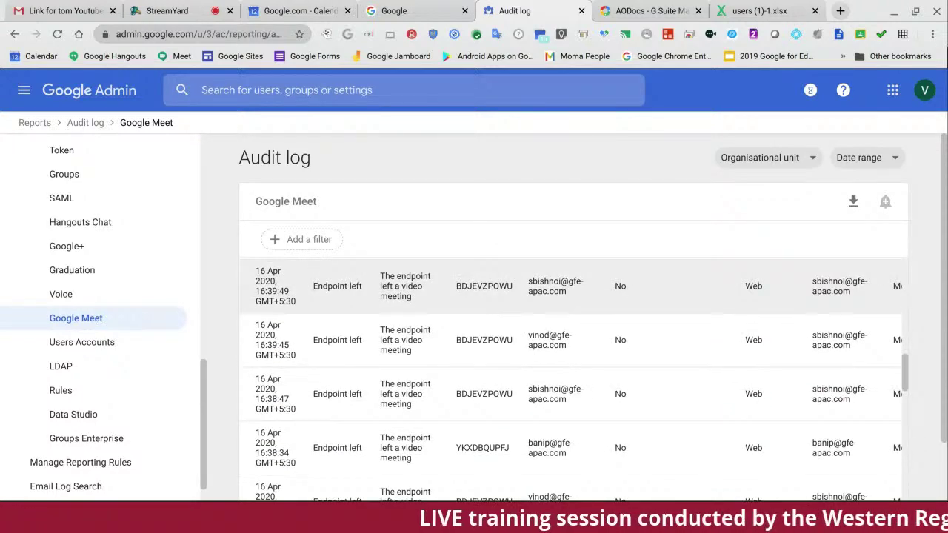
scroll(480, 325, "down", 1)
scroll(492, 326, "down", 4)
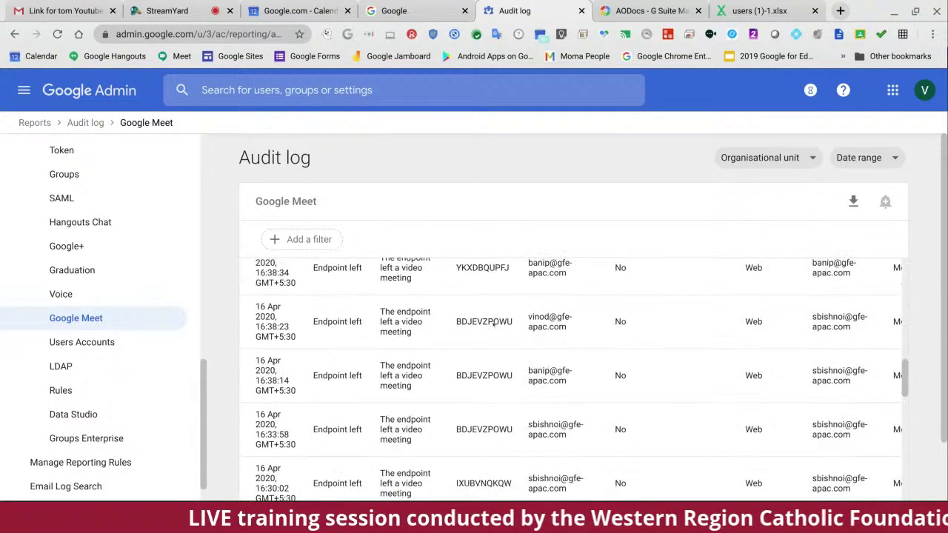
scroll(130, 314, "down", 1)
scroll(129, 311, "up", 10)
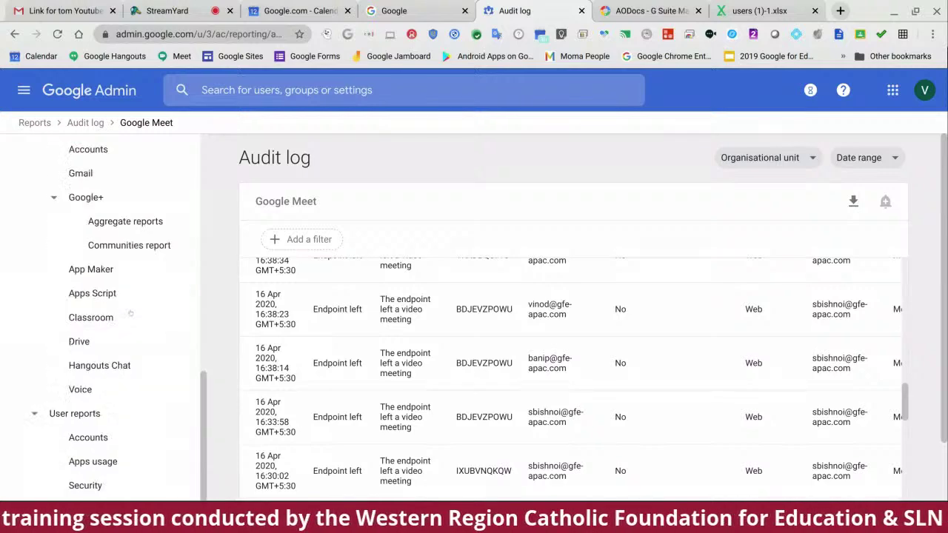
scroll(108, 347, "down", 2)
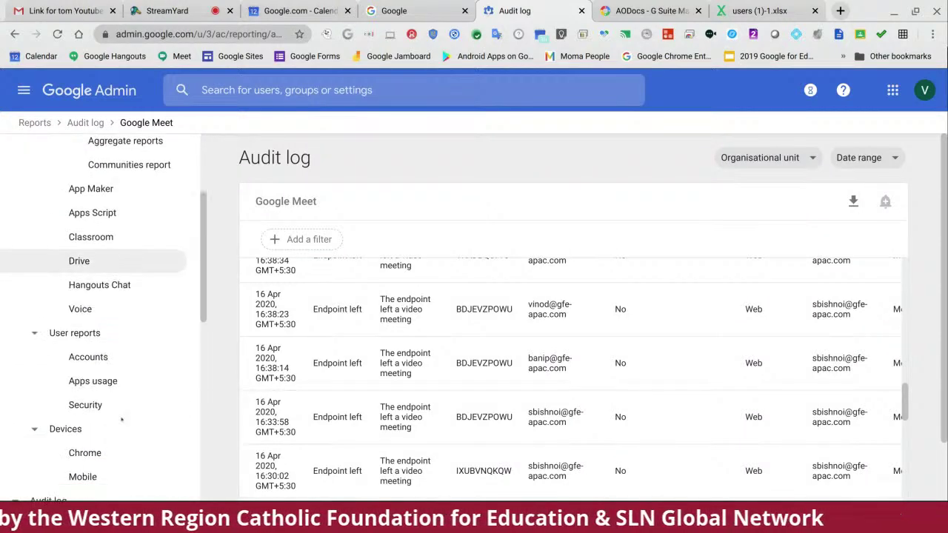
left_click(78, 357)
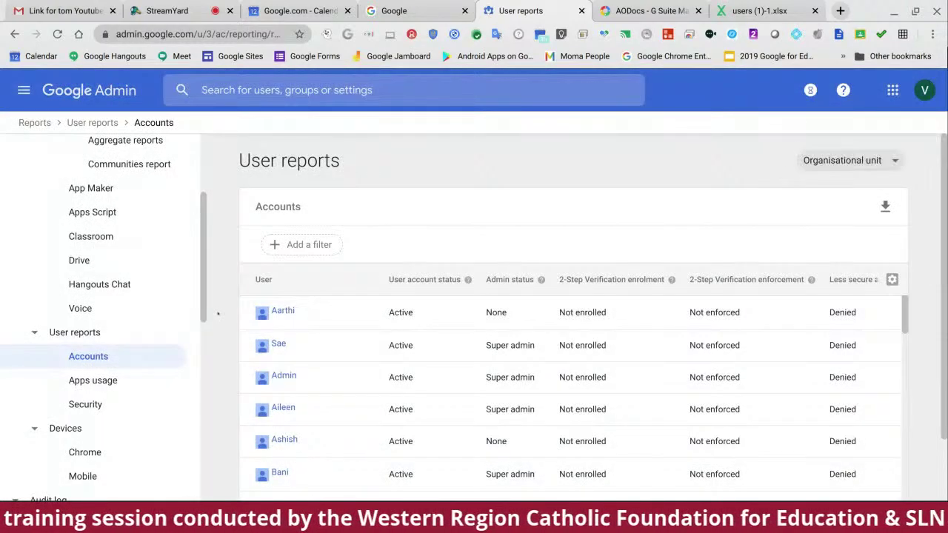
scroll(444, 303, "down", 3)
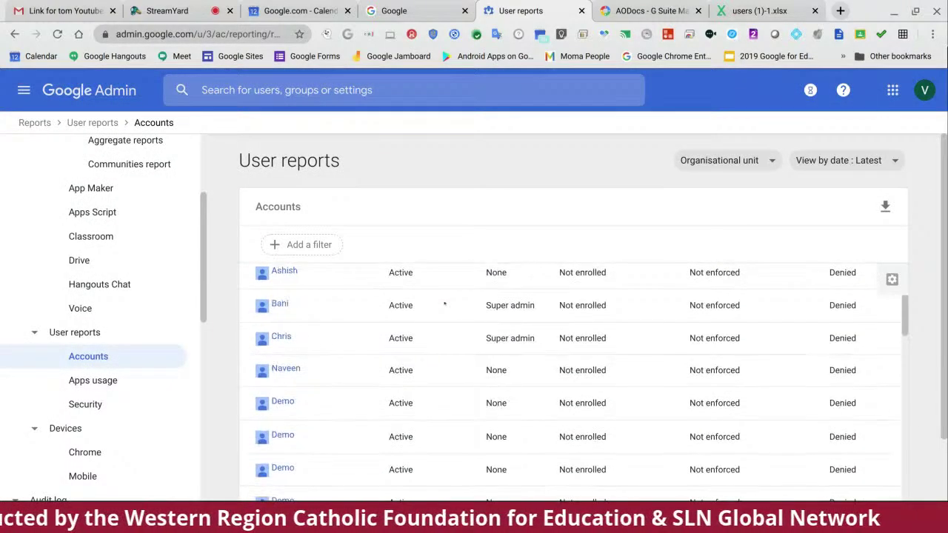
scroll(444, 304, "up", 4)
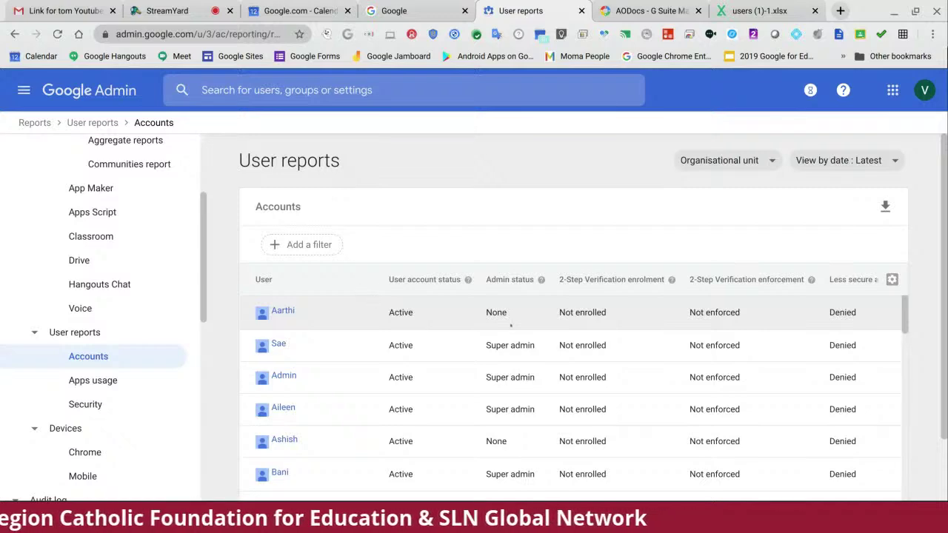
scroll(510, 325, "down", 8)
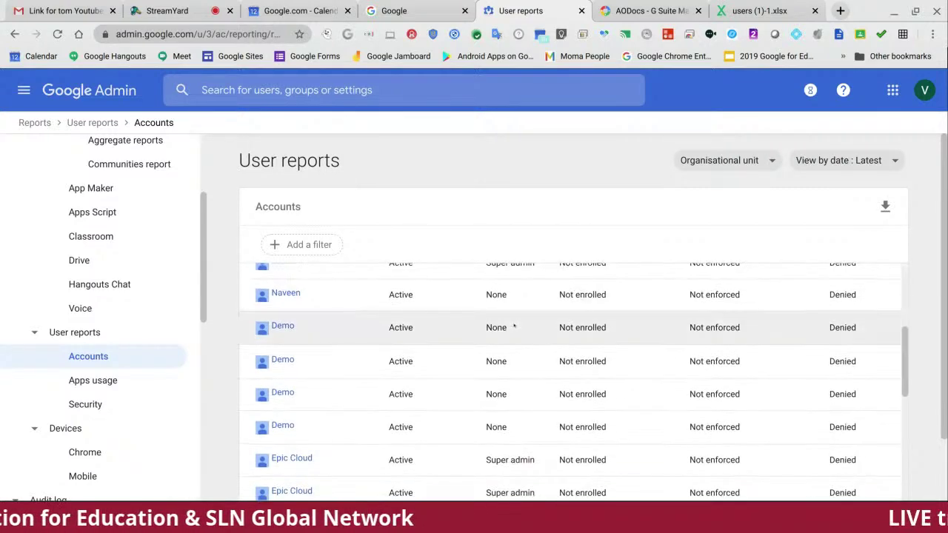
scroll(510, 334, "down", 5)
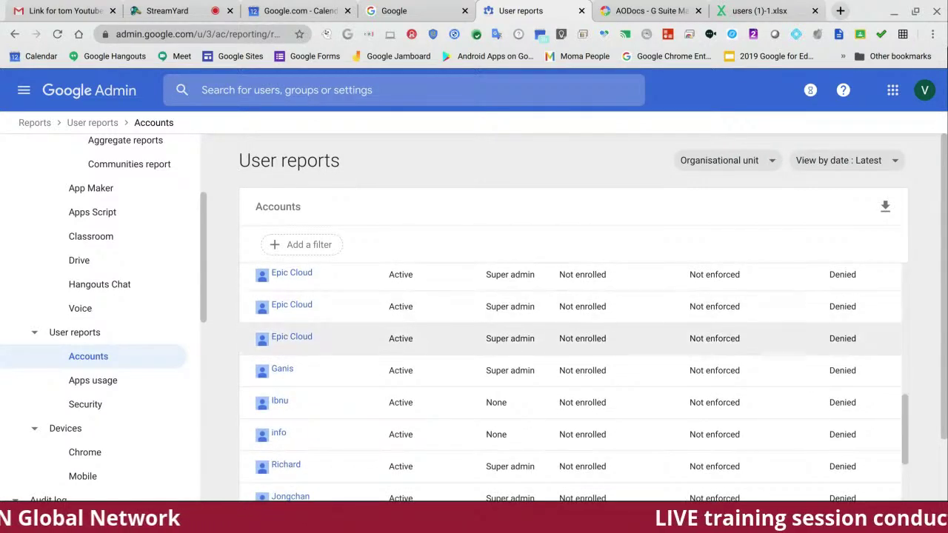
scroll(516, 338, "down", 3)
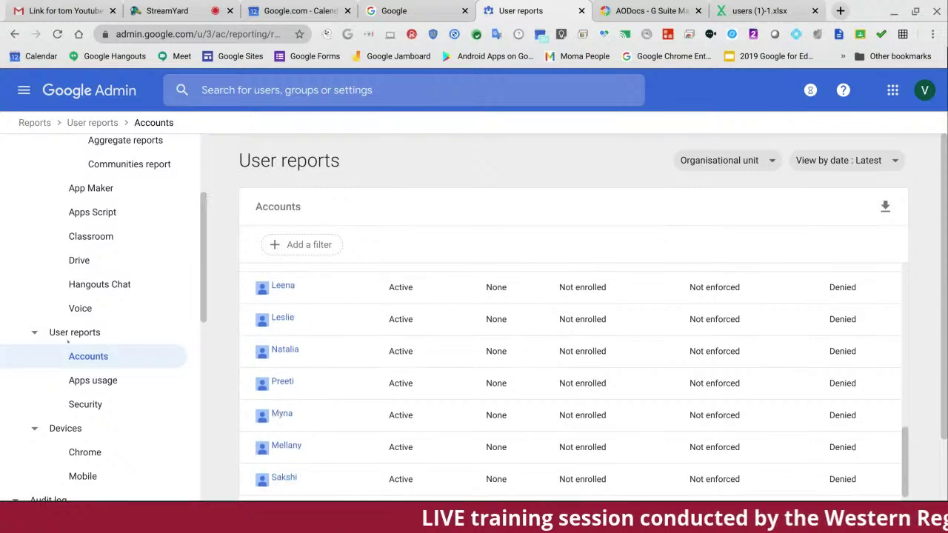
scroll(65, 308, "down", 3)
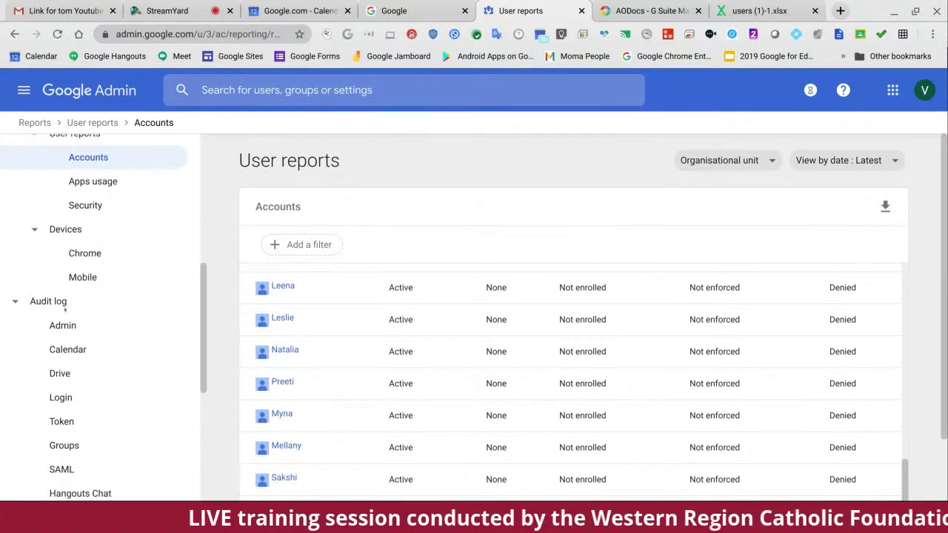
scroll(65, 314, "down", 4)
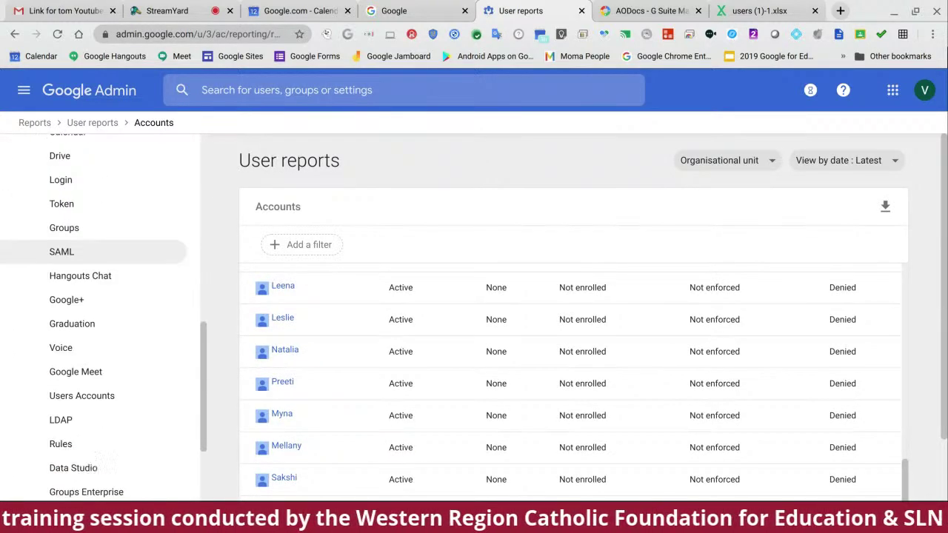
scroll(60, 317, "down", 1)
scroll(74, 356, "up", 8)
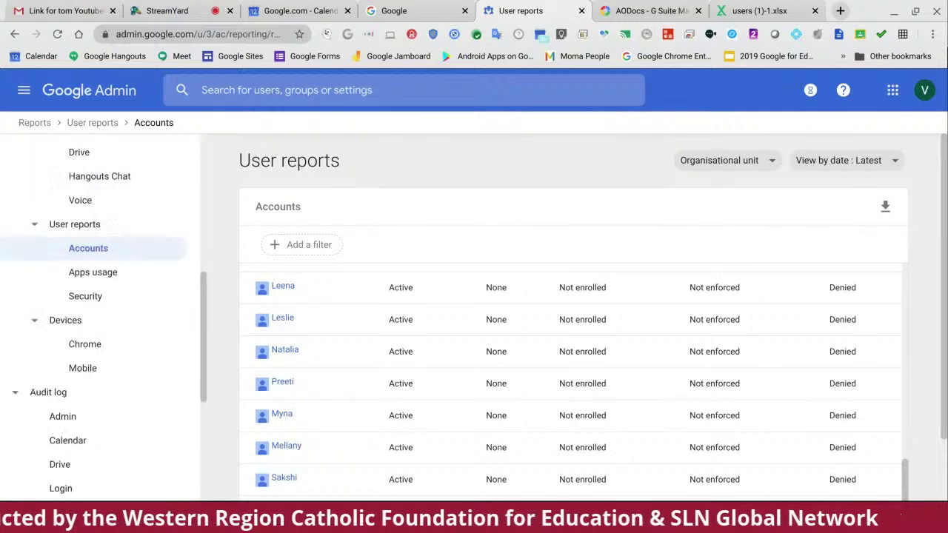
scroll(100, 318, "up", 1)
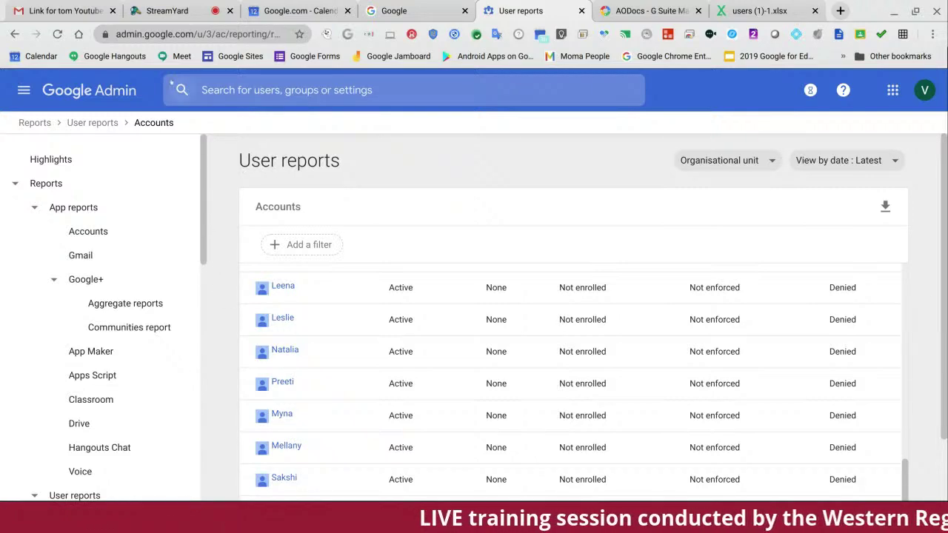
Step: Return Home from the main menu and open the Billing tile to view the organisation's subscriptions
left_click(24, 89)
left_click(62, 140)
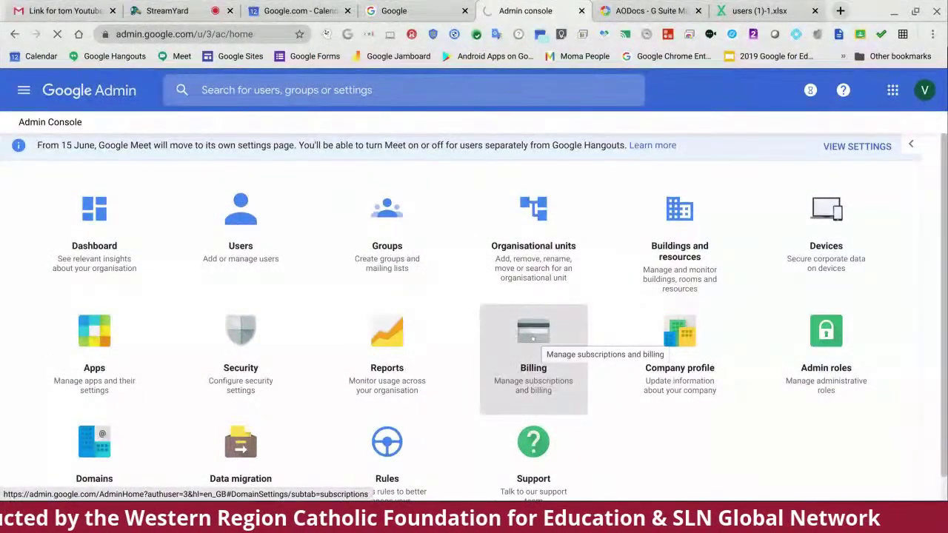
left_click(533, 337)
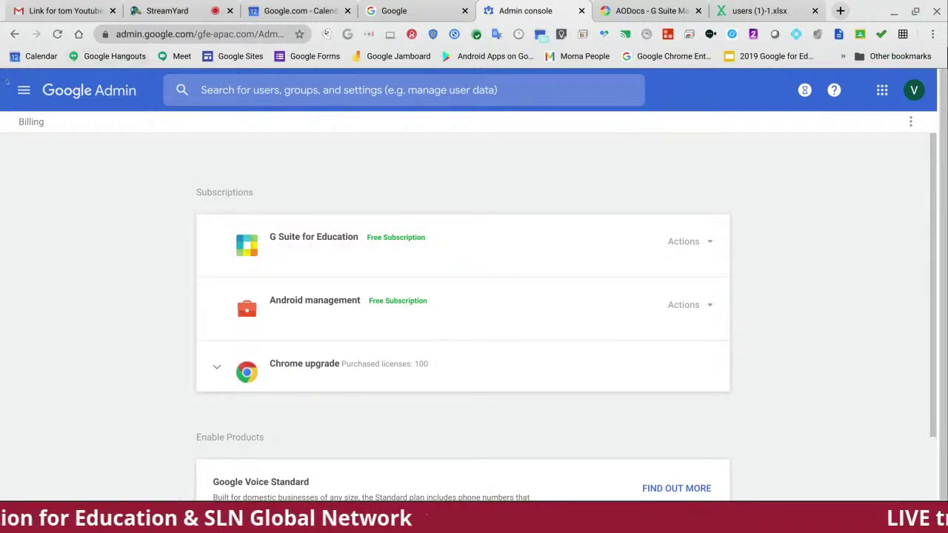
left_click(24, 90)
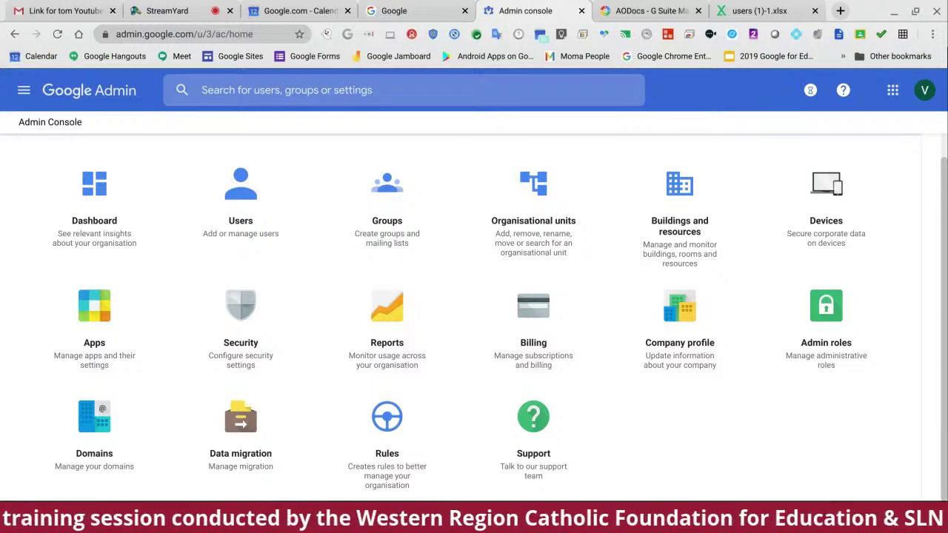
Step: Open the Domains page showing 2 domains/aliases and 0 whitelisted domains
left_click(96, 416)
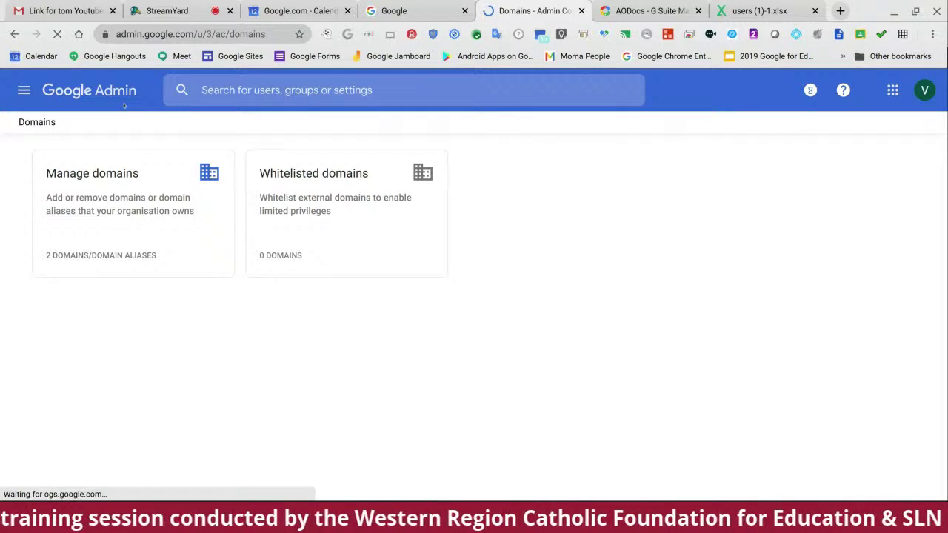
left_click(24, 90)
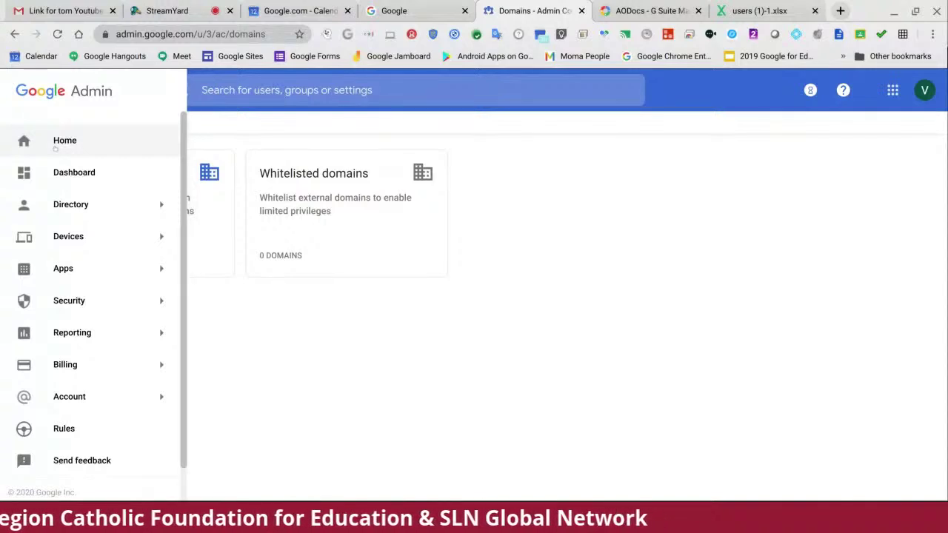
left_click(55, 148)
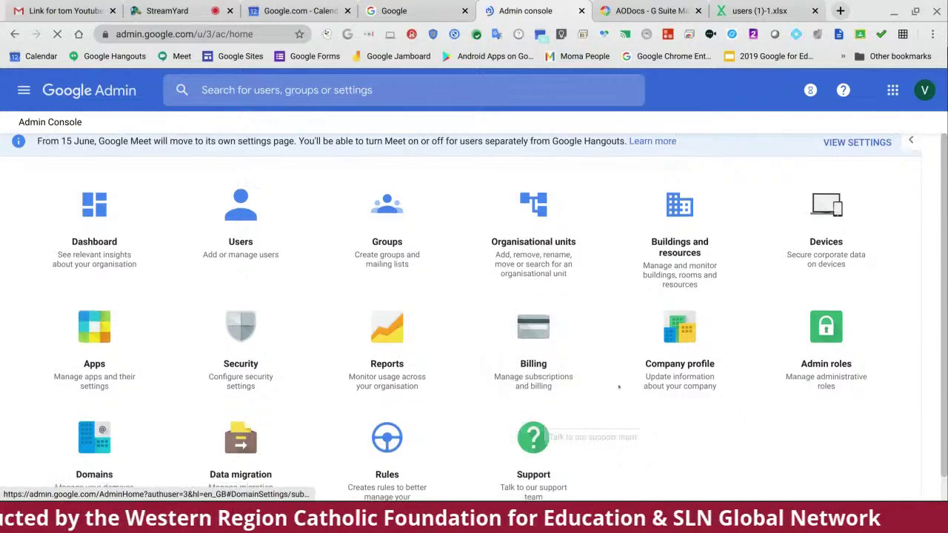
Step: Open the Support tile's Help Assistant and ask it to contact support
scroll(618, 386, "down", 1)
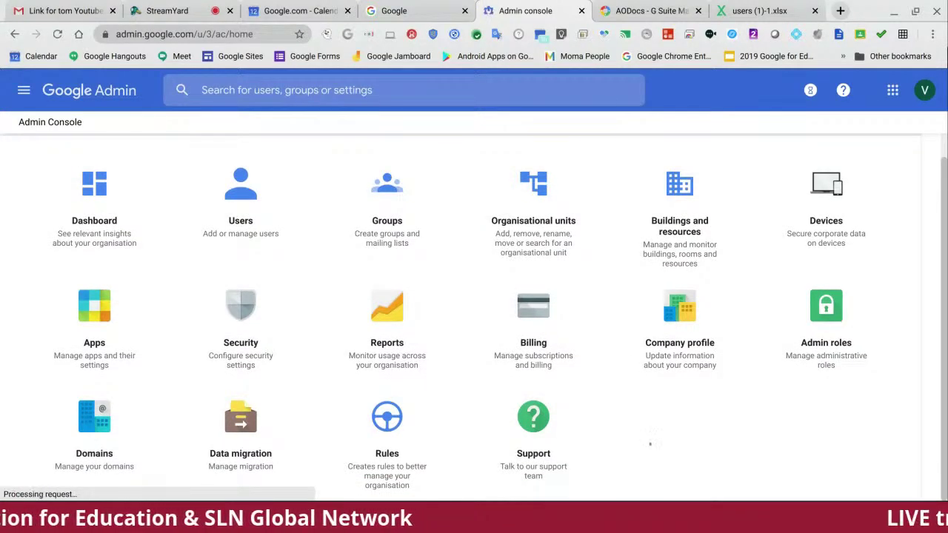
left_click(537, 422)
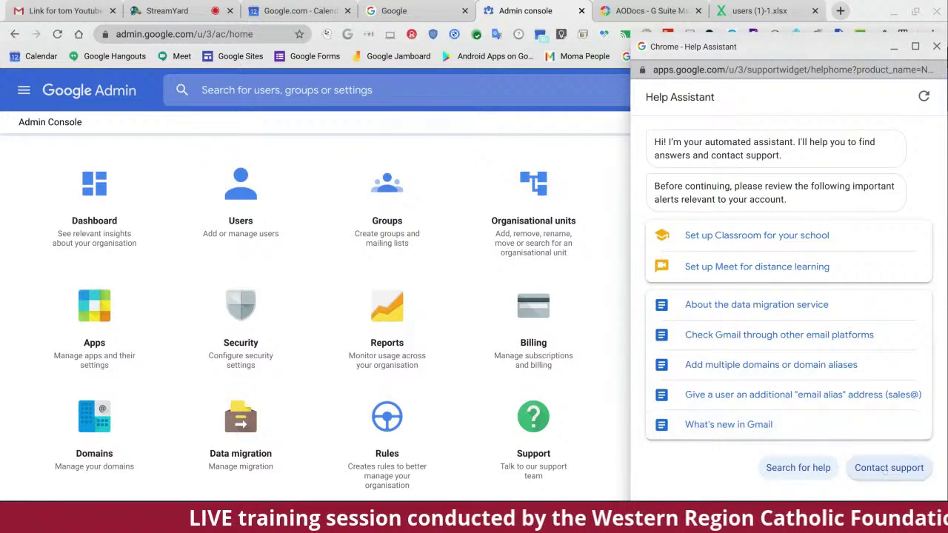
left_click(887, 468)
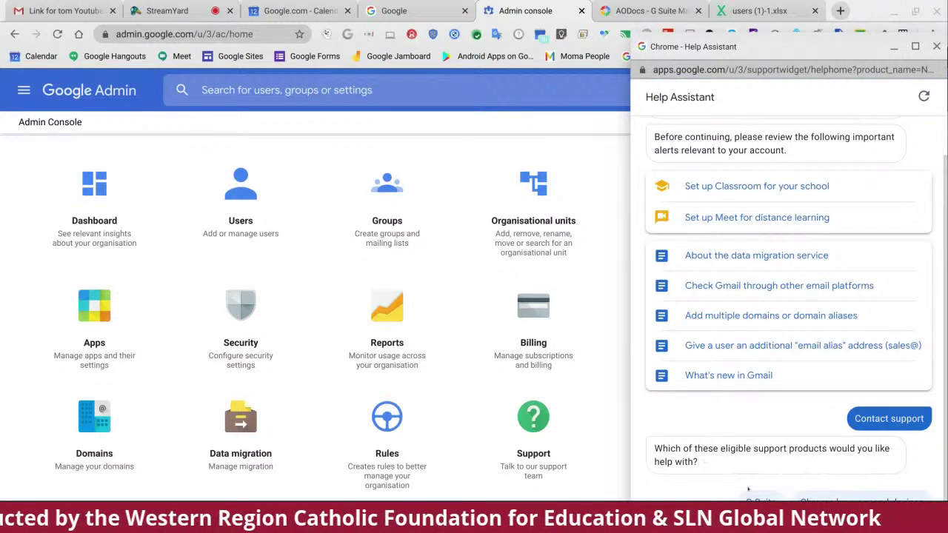
Step: Pick G Suite in the Help Assistant to see Chat, Phone and Email options, then close it
left_click_drag(829, 65, 823, 45)
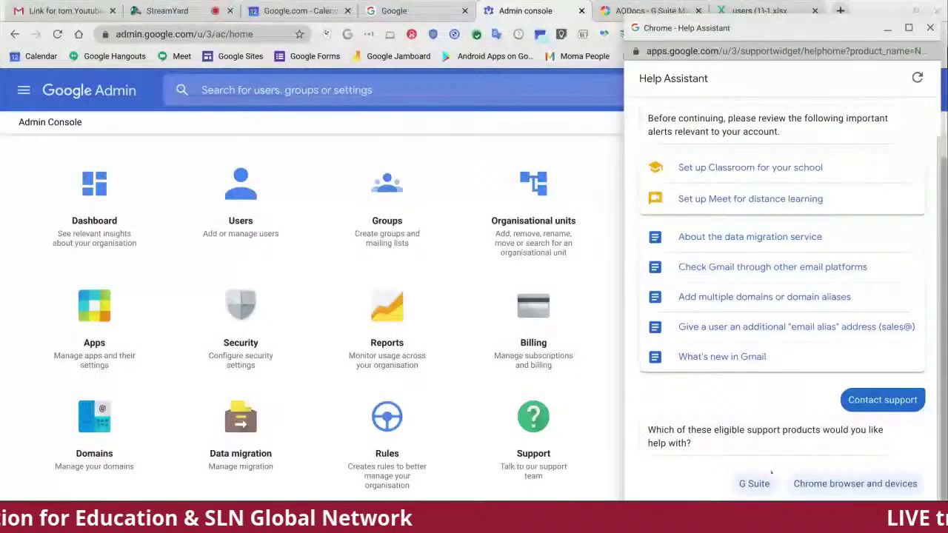
left_click(755, 485)
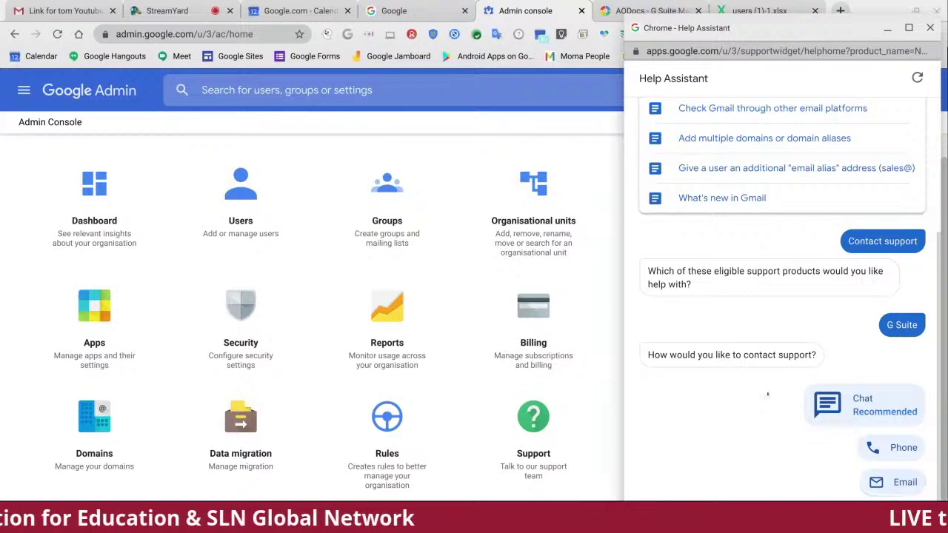
left_click(930, 28)
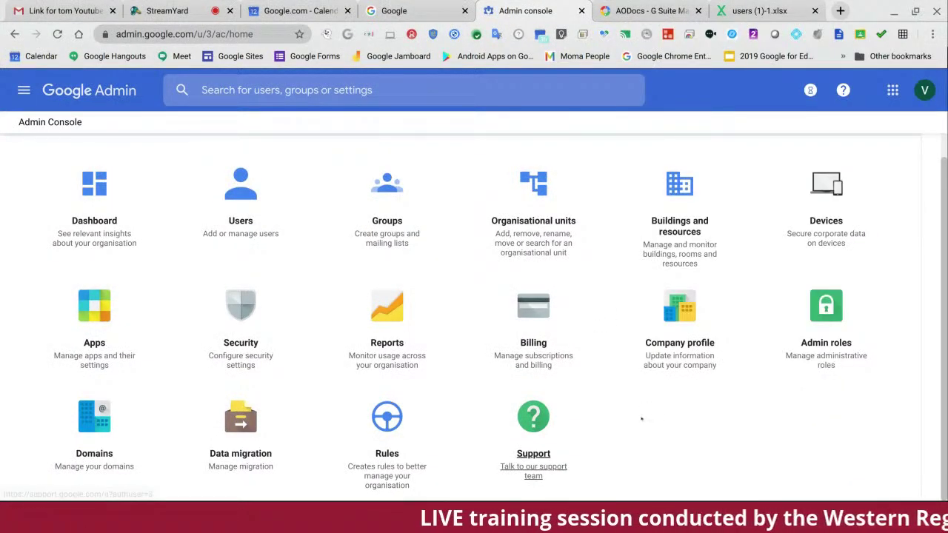
Step: Open the Support tile, then switch to the StreamYard browser tab
left_click(532, 425)
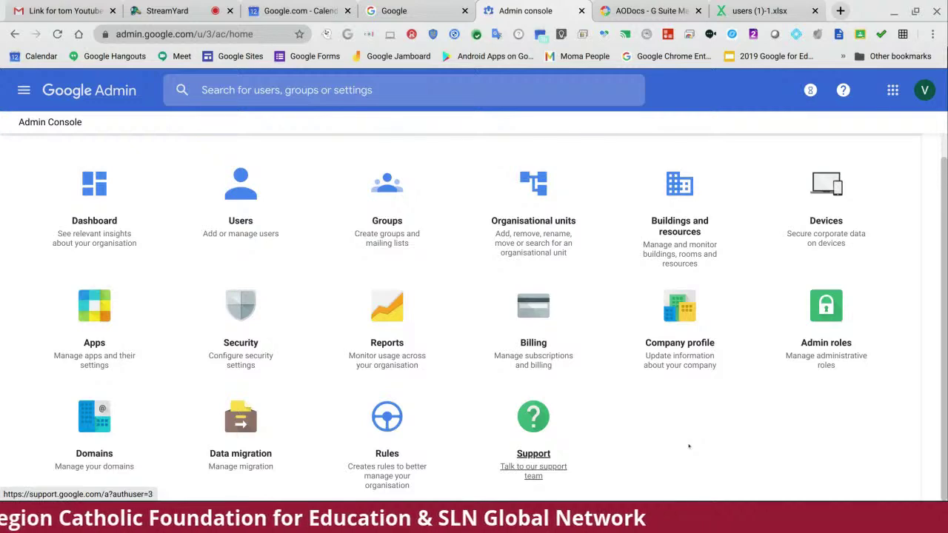
left_click(179, 12)
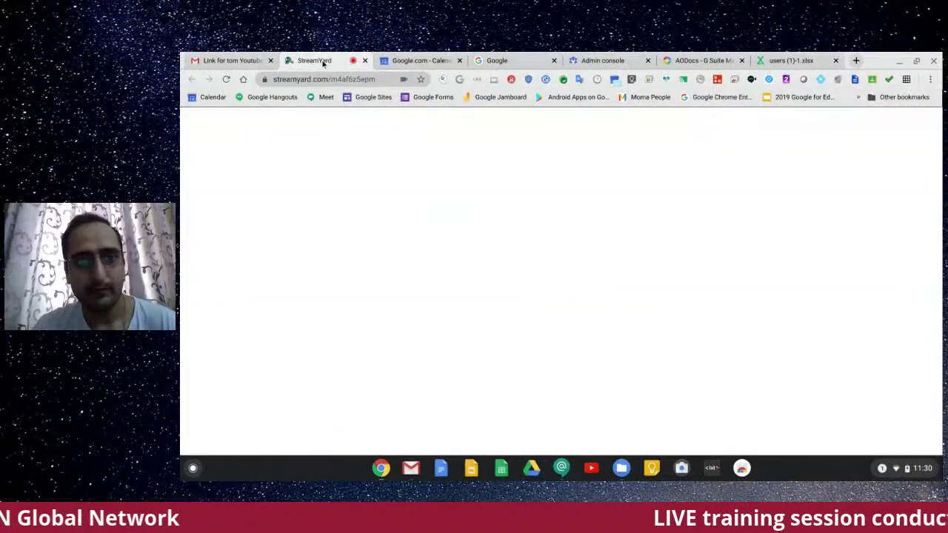